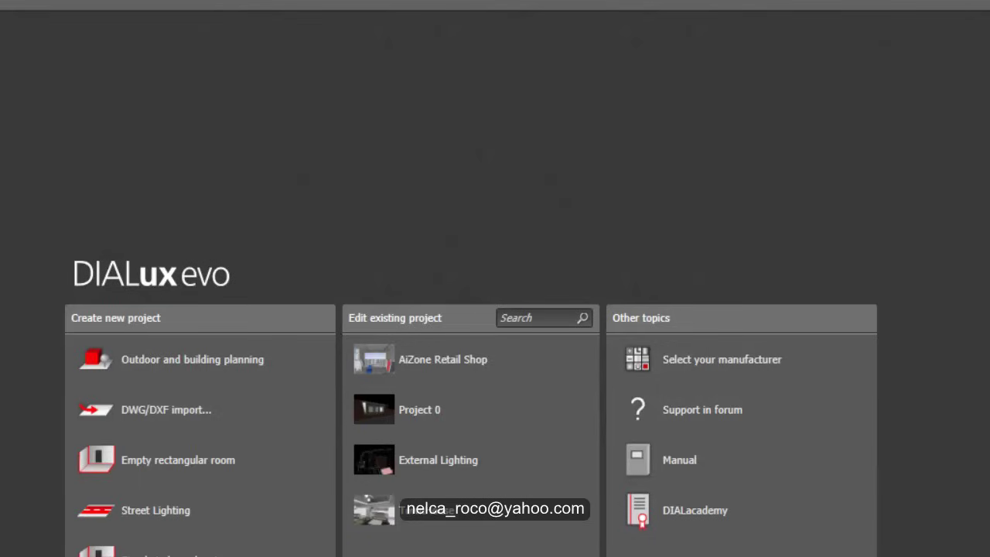
Create a new Street Lighting project
{"action": "left_click", "coordinate": [154, 509]}
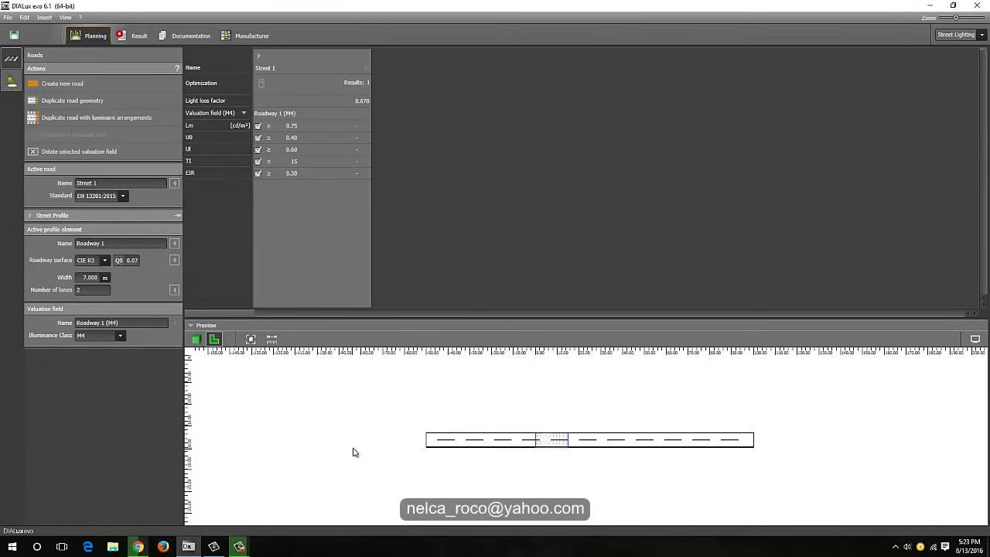
{"action": "left_click_drag", "start_coordinate": [313, 441], "coordinate": [362, 428]}
Switch the project to Building and outdoor planning and return to Street Lighting
{"action": "left_click", "coordinate": [981, 36]}
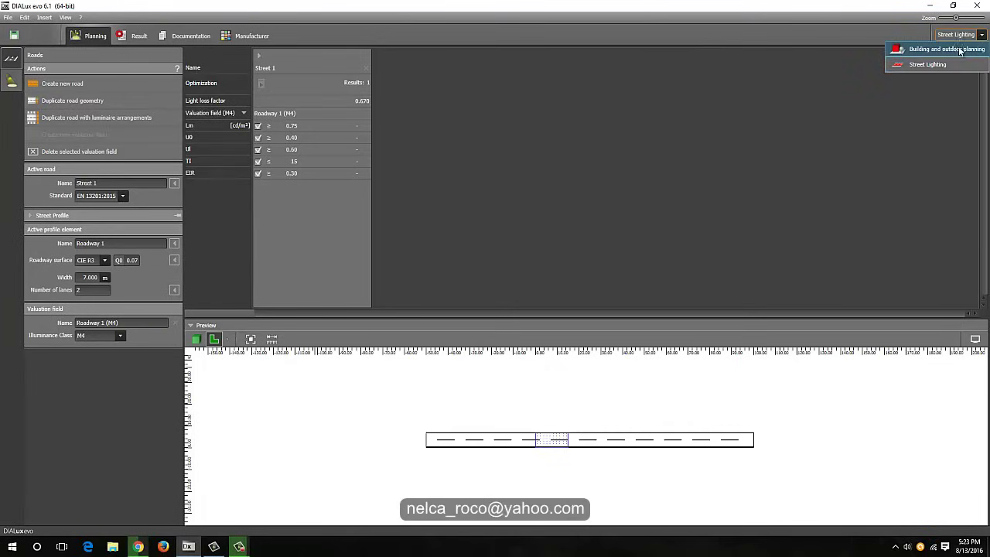
{"action": "left_click", "coordinate": [958, 51]}
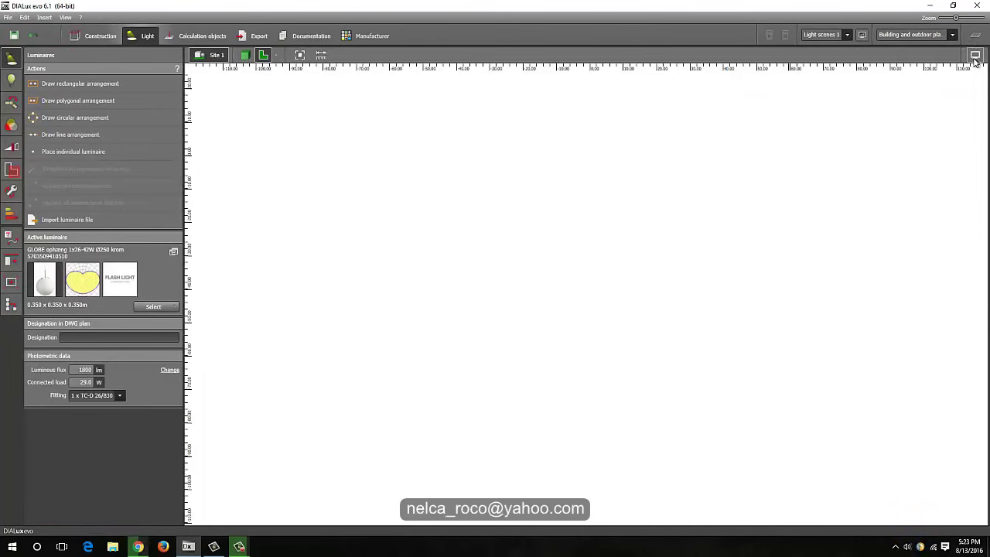
{"action": "left_click", "coordinate": [952, 35]}
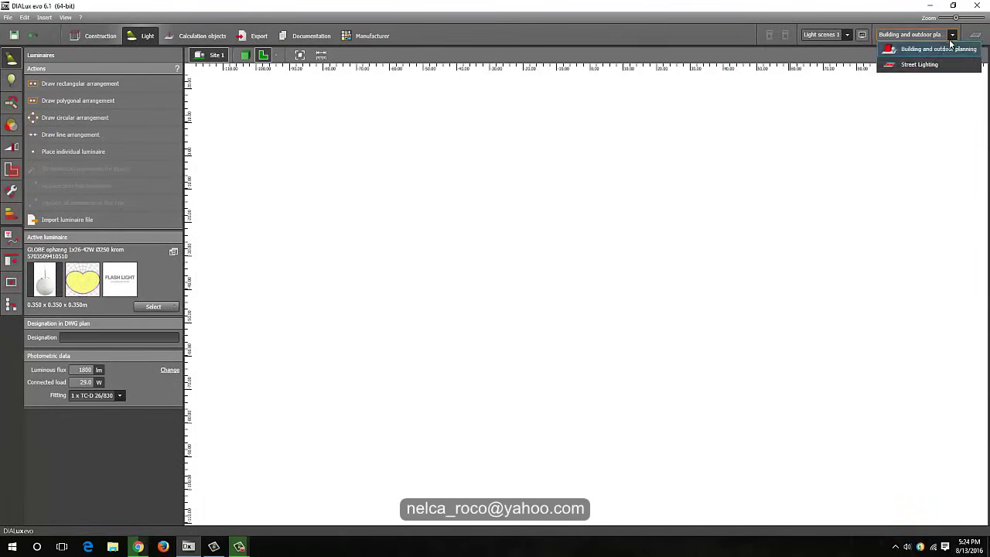
{"action": "left_click", "coordinate": [919, 65]}
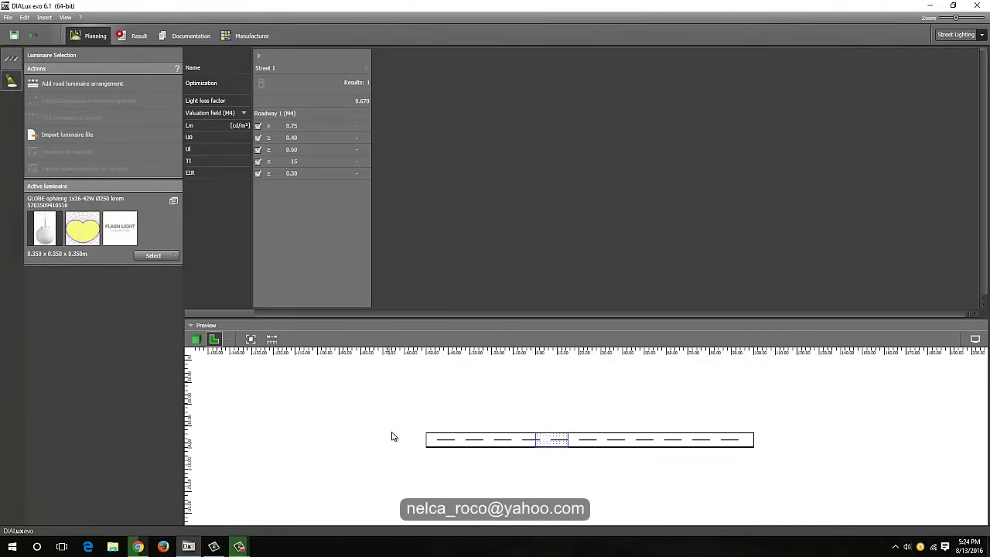
Show the road in the 3D preview, enlarge the preview area and view the roadway along its length
{"action": "scroll", "coordinate": [431, 433], "scroll_direction": "up", "scroll_amount": 1}
{"action": "middle_click_drag", "start_coordinate": [438, 430], "coordinate": [503, 401]}
{"action": "scroll", "coordinate": [529, 379], "scroll_direction": "up", "scroll_amount": 1}
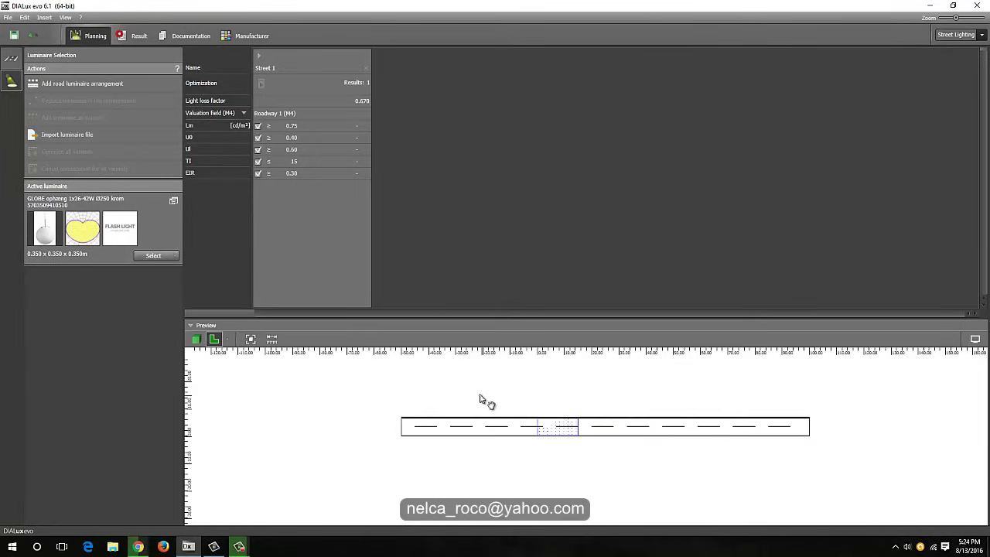
{"action": "left_click", "coordinate": [196, 339]}
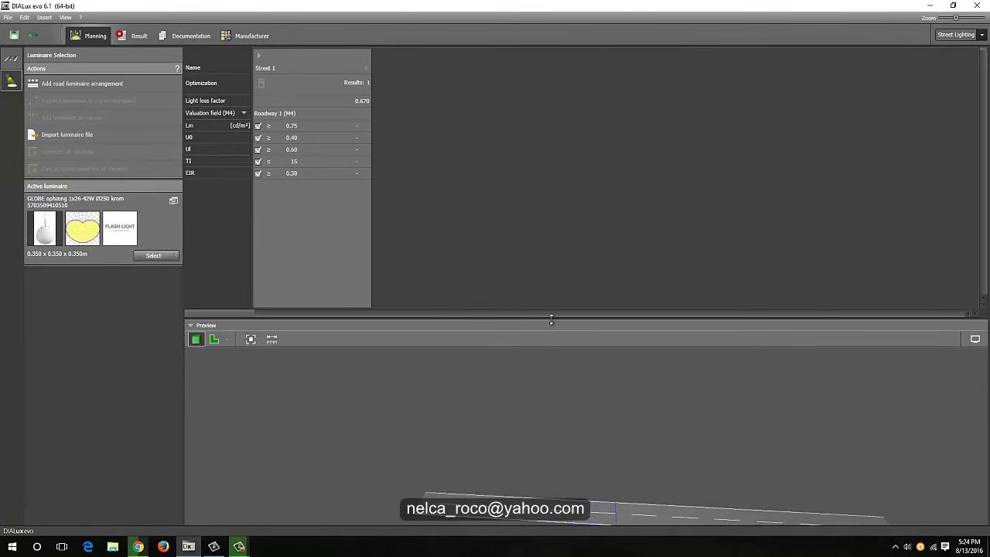
{"action": "left_click_drag", "start_coordinate": [551, 318], "coordinate": [563, 190]}
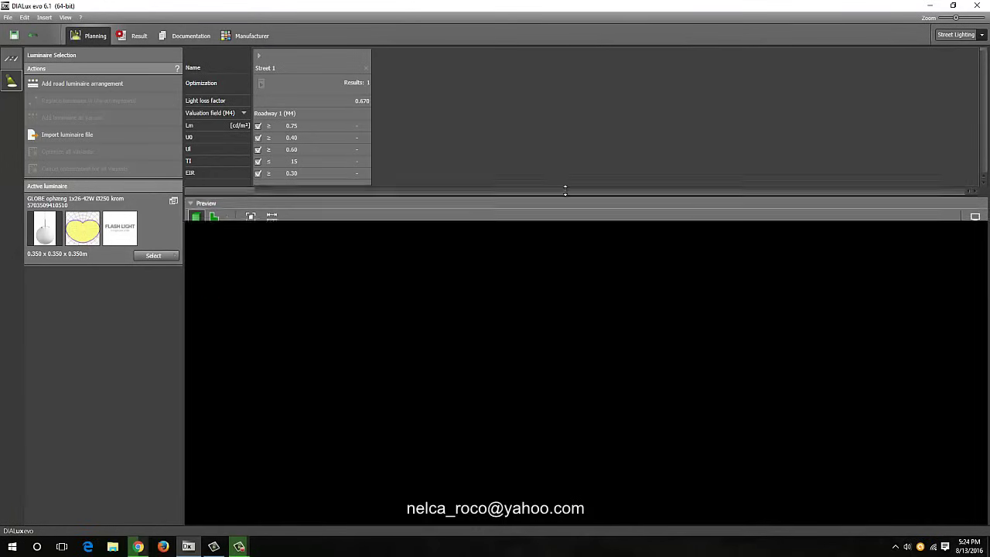
{"action": "right_click_drag", "start_coordinate": [491, 352], "coordinate": [526, 388]}
{"action": "middle_click_drag", "start_coordinate": [527, 389], "coordinate": [567, 269]}
{"action": "left_click_drag", "start_coordinate": [568, 271], "coordinate": [594, 323]}
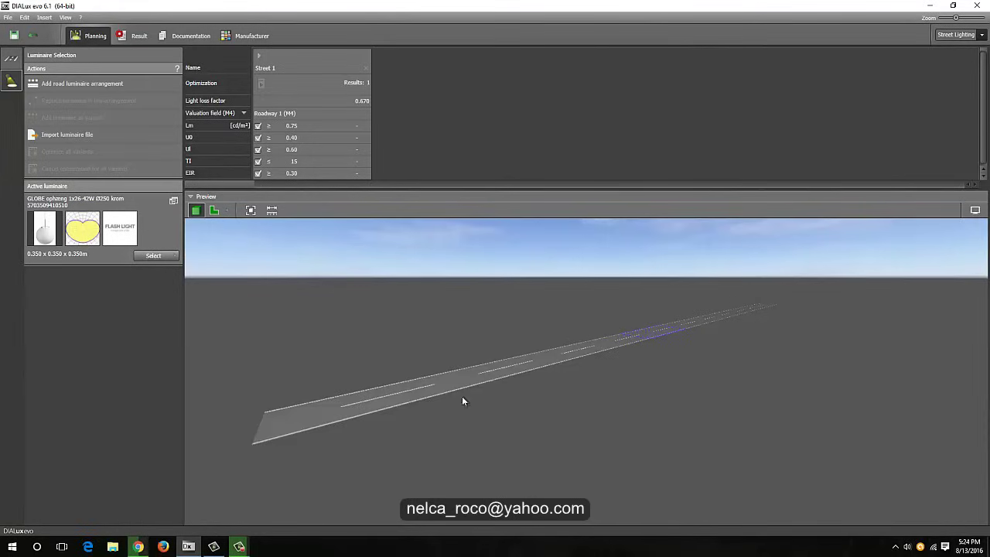
{"action": "right_click_drag", "start_coordinate": [472, 403], "coordinate": [658, 410]}
Return the preview to the floor plan and examine the roadway and its dotted valuation field
{"action": "left_click", "coordinate": [215, 211]}
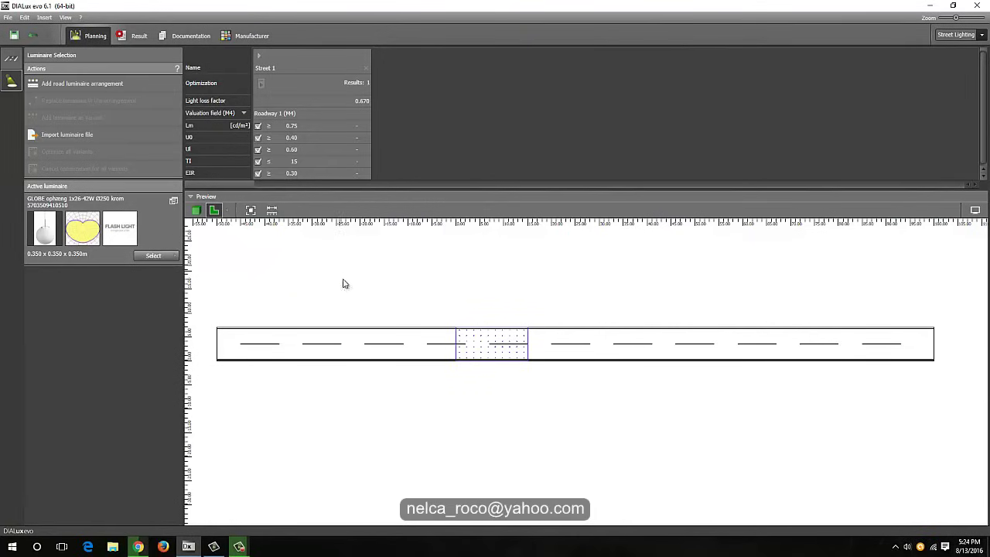
{"action": "middle_click_drag", "start_coordinate": [406, 302], "coordinate": [473, 320]}
{"action": "scroll", "coordinate": [520, 358], "scroll_direction": "up", "scroll_amount": 1}
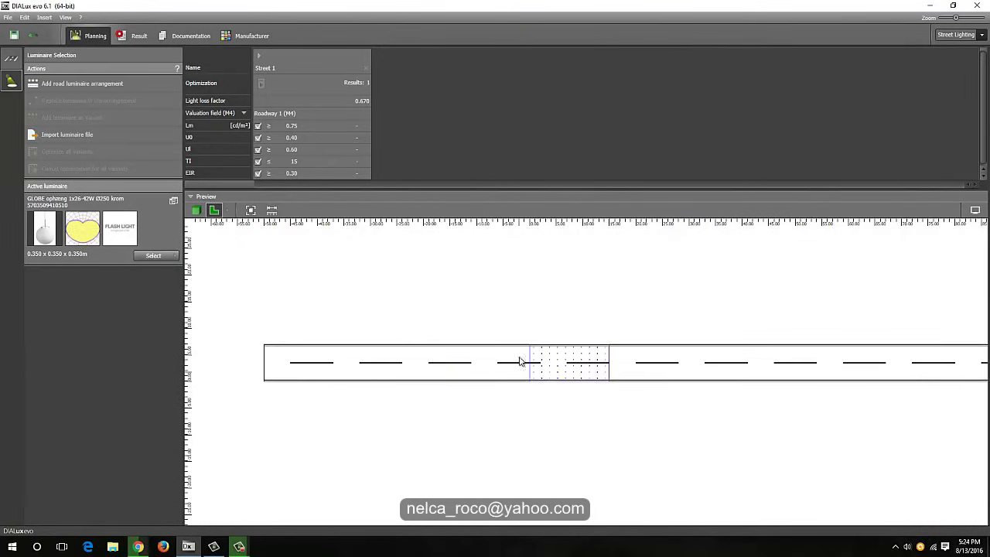
{"action": "middle_click_drag", "start_coordinate": [546, 317], "coordinate": [443, 325]}
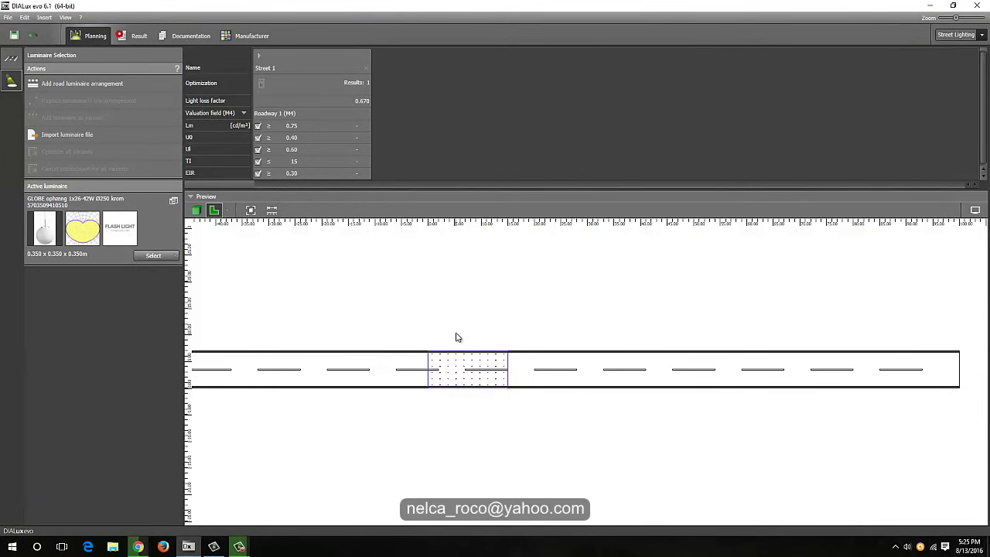
{"action": "middle_click_drag", "start_coordinate": [457, 335], "coordinate": [529, 349]}
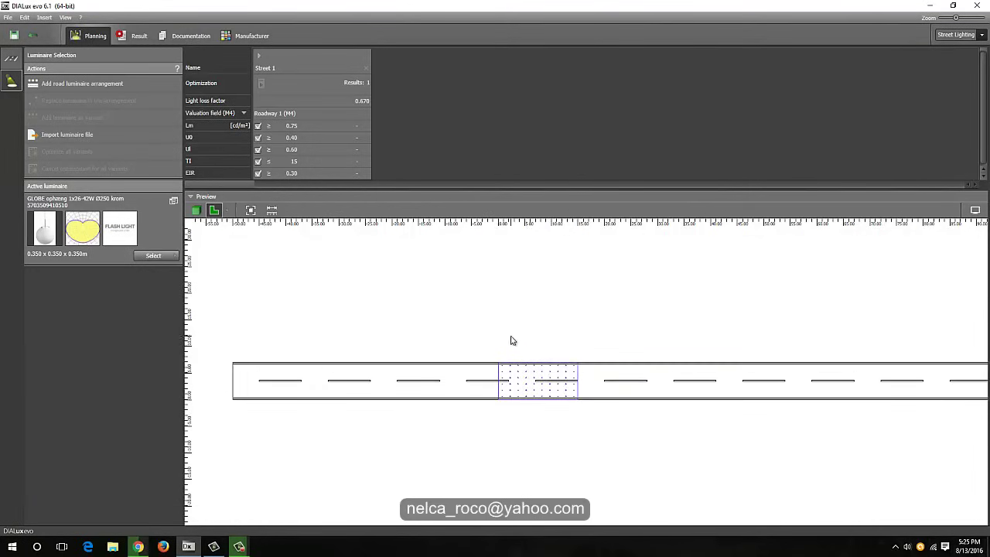
{"action": "middle_click_drag", "start_coordinate": [529, 303], "coordinate": [567, 248]}
{"action": "scroll", "coordinate": [489, 294], "scroll_direction": "up", "scroll_amount": 2}
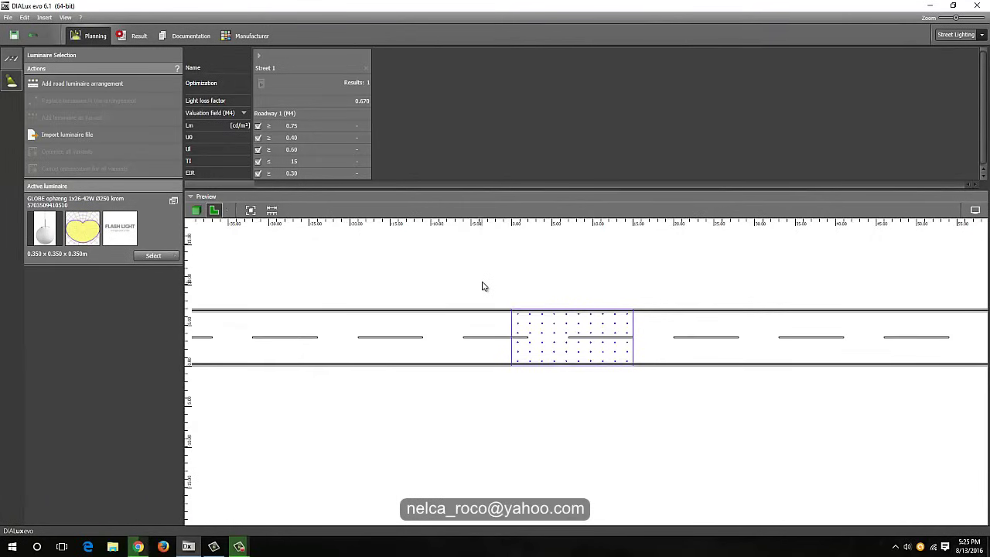
{"action": "middle_click_drag", "start_coordinate": [489, 272], "coordinate": [488, 292]}
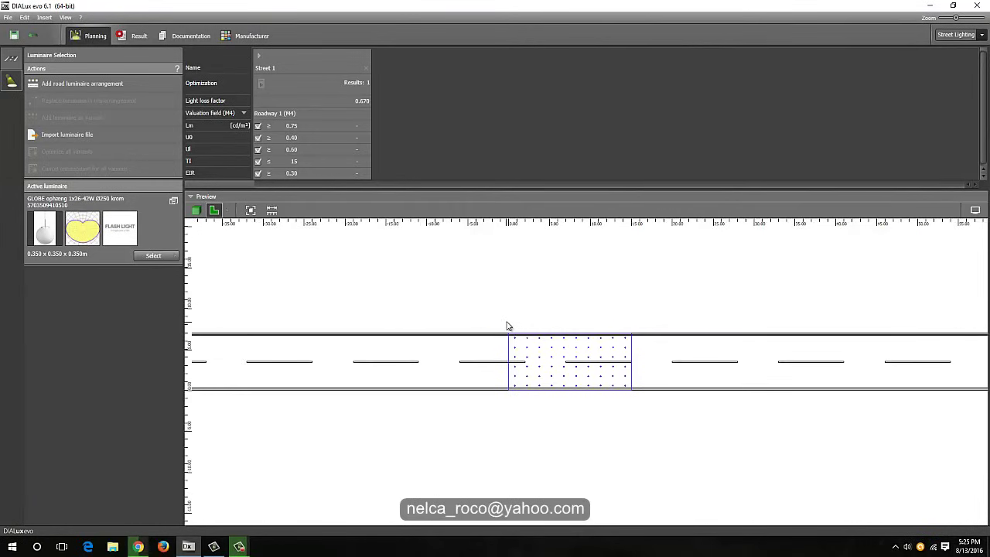
{"action": "scroll", "coordinate": [385, 263], "scroll_direction": "down", "scroll_amount": 1}
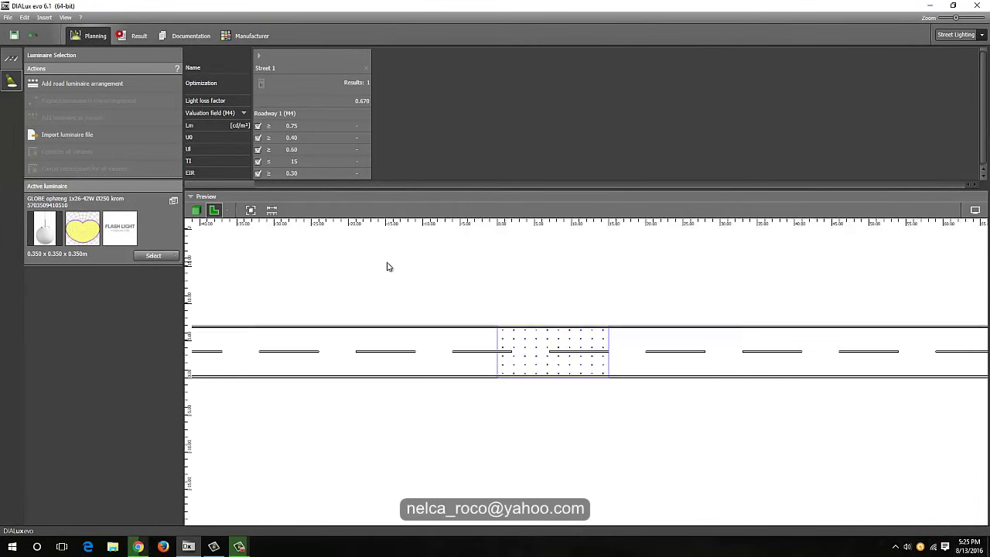
{"action": "middle_click_drag", "start_coordinate": [423, 320], "coordinate": [399, 304]}
{"action": "scroll", "coordinate": [400, 321], "scroll_direction": "up", "scroll_amount": 1}
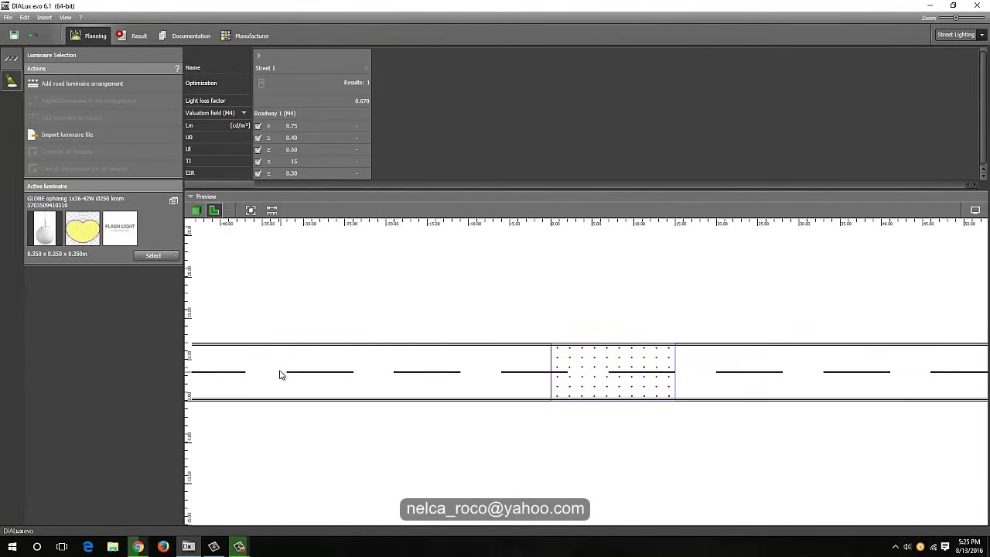
{"action": "scroll", "coordinate": [280, 373], "scroll_direction": "up", "scroll_amount": 1}
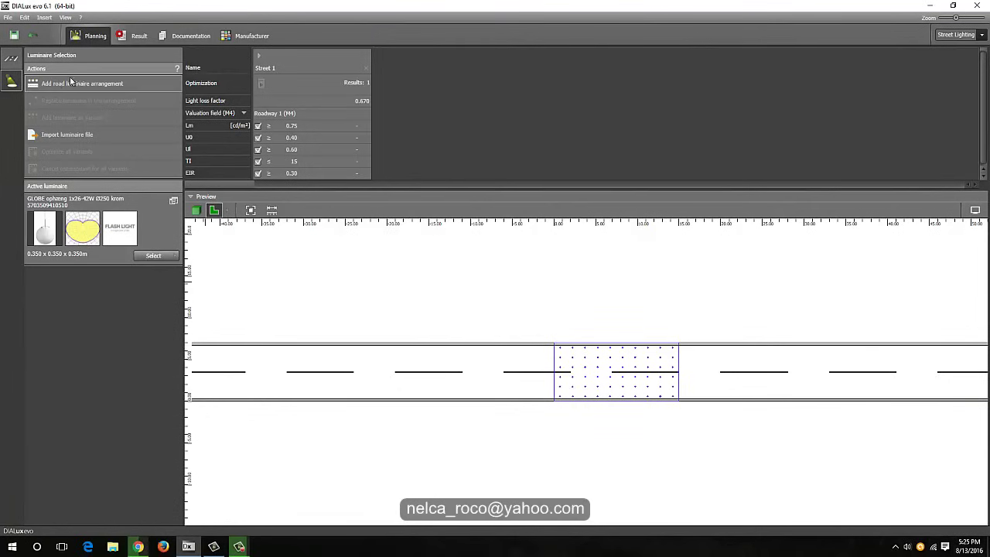
Open the road settings and examine the roadway's width setting against the floor plan
{"action": "left_click", "coordinate": [10, 58]}
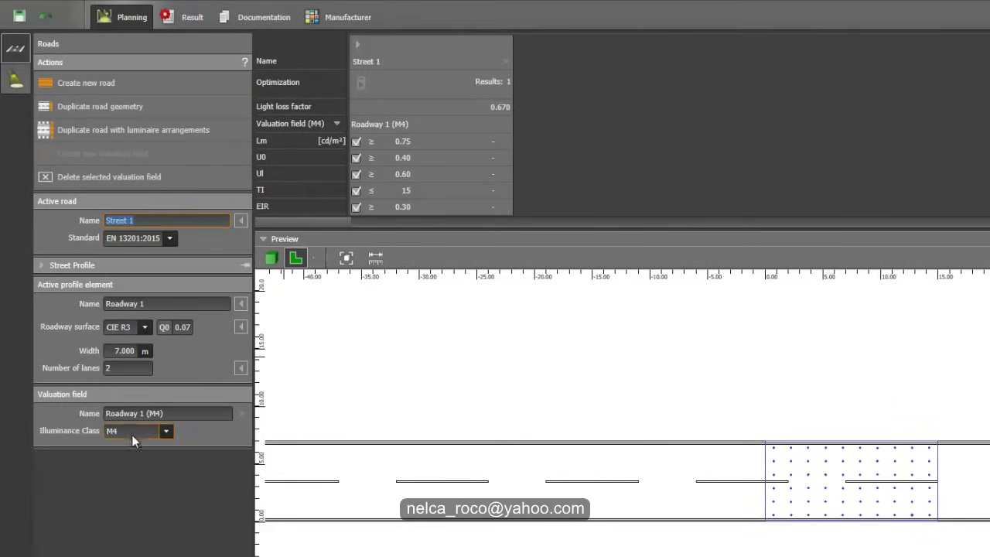
{"action": "left_click", "coordinate": [122, 351]}
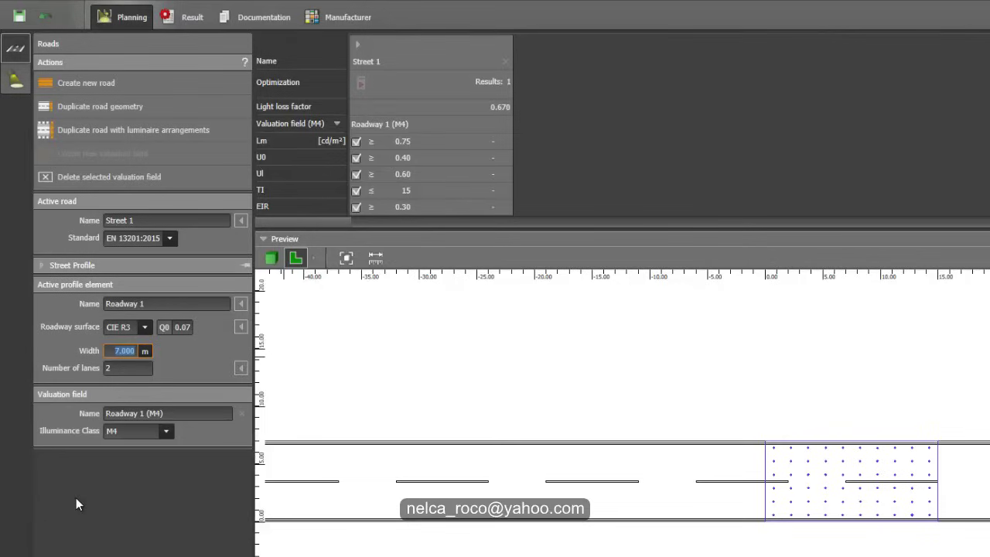
{"action": "left_click_drag", "start_coordinate": [400, 359], "coordinate": [504, 348]}
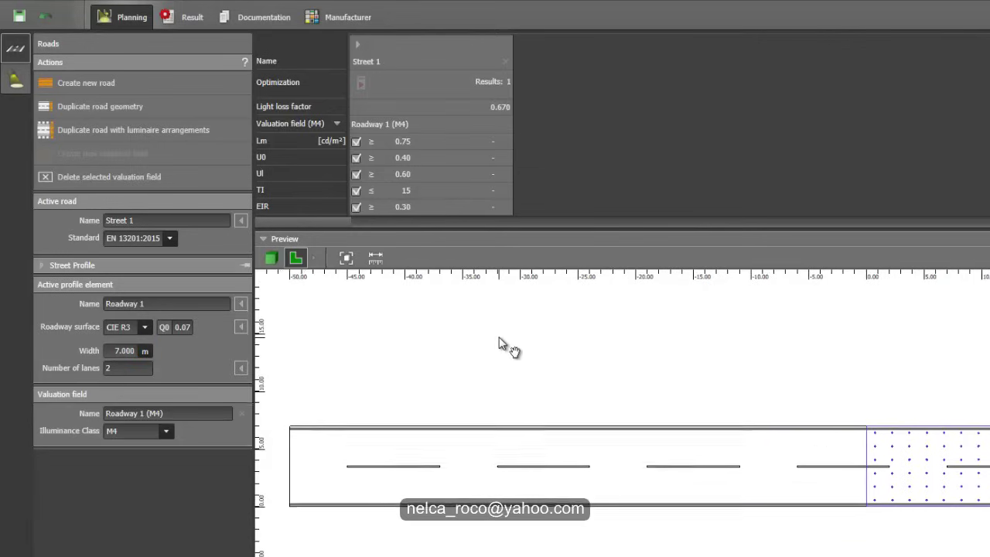
{"action": "scroll", "coordinate": [586, 404], "scroll_direction": "down", "scroll_amount": 2}
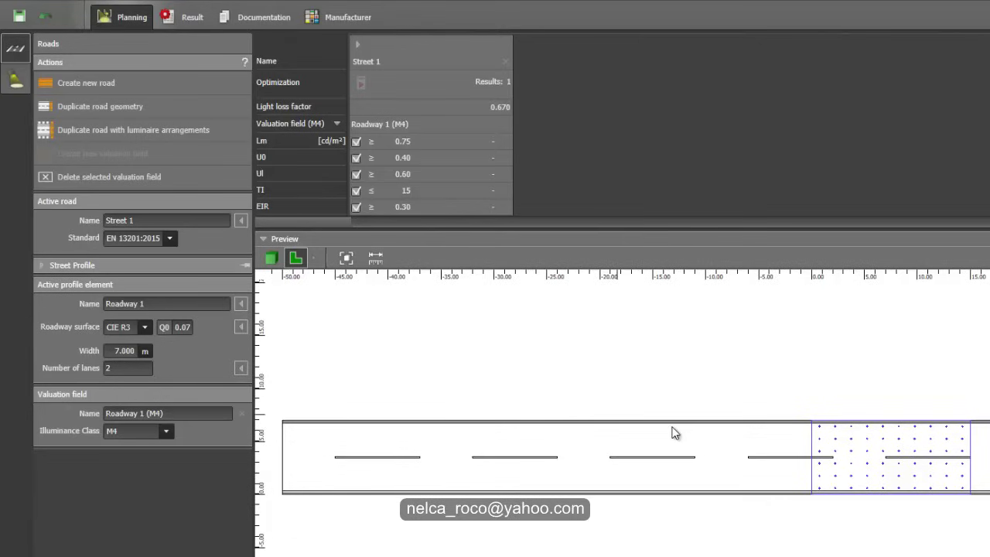
Expand the street profile list and the roadway's detailed settings
{"action": "left_click", "coordinate": [241, 305]}
{"action": "left_click", "coordinate": [212, 299]}
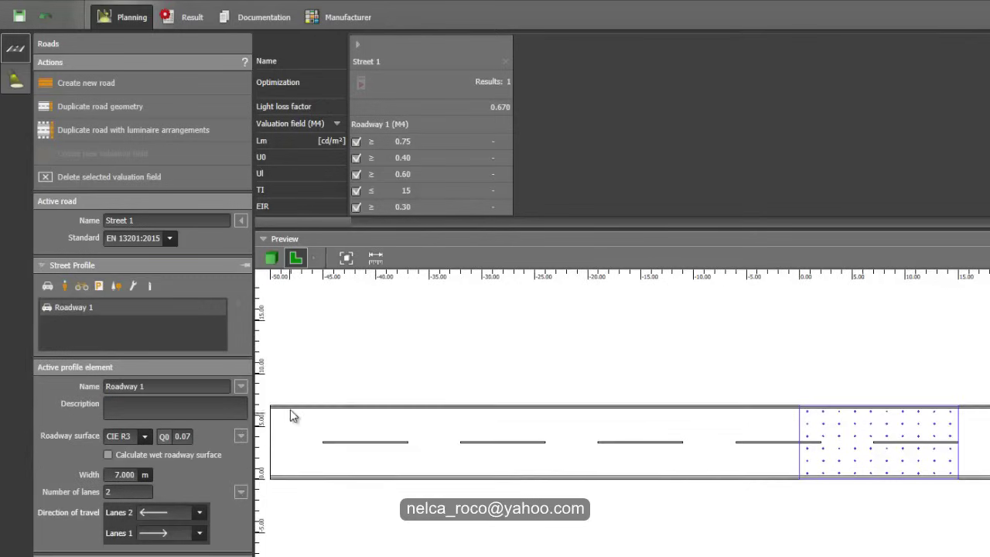
{"action": "left_click_drag", "start_coordinate": [433, 420], "coordinate": [500, 456]}
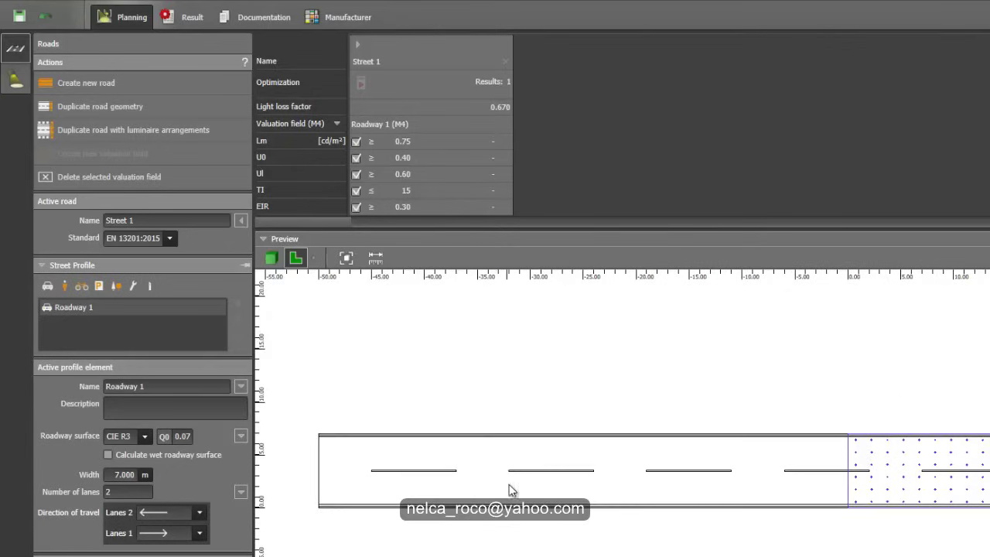
{"action": "left_click", "coordinate": [125, 475]}
{"action": "middle_click_drag", "start_coordinate": [438, 402], "coordinate": [418, 381]}
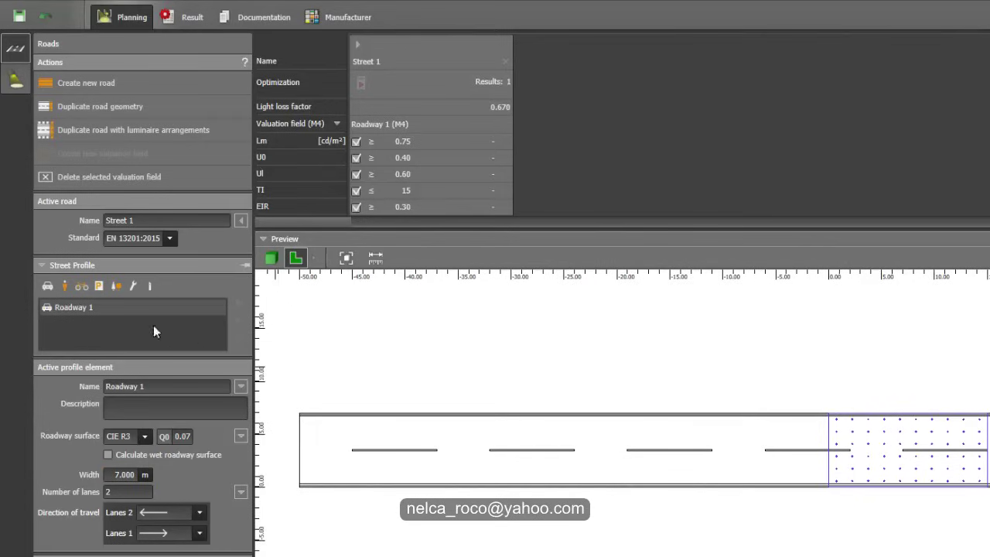
Add two lay-bys to the street profile and move one below the roadway, leaving one on each side
{"action": "left_click", "coordinate": [98, 288]}
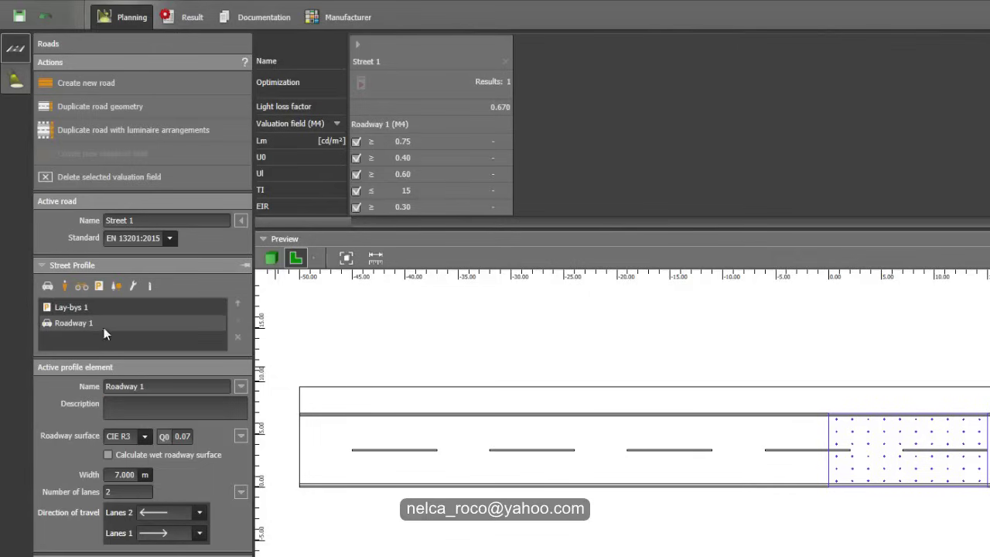
{"action": "left_click", "coordinate": [99, 287]}
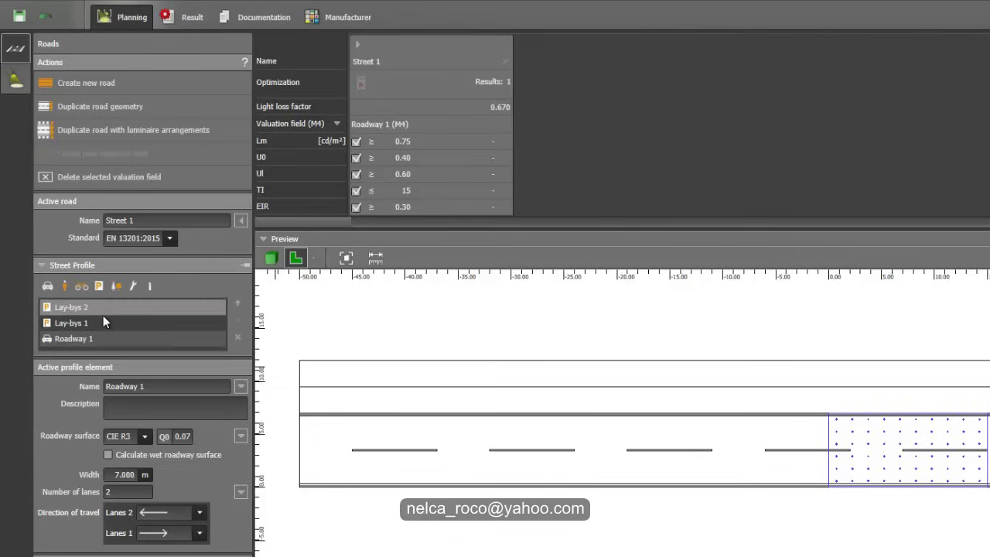
{"action": "left_click", "coordinate": [106, 307]}
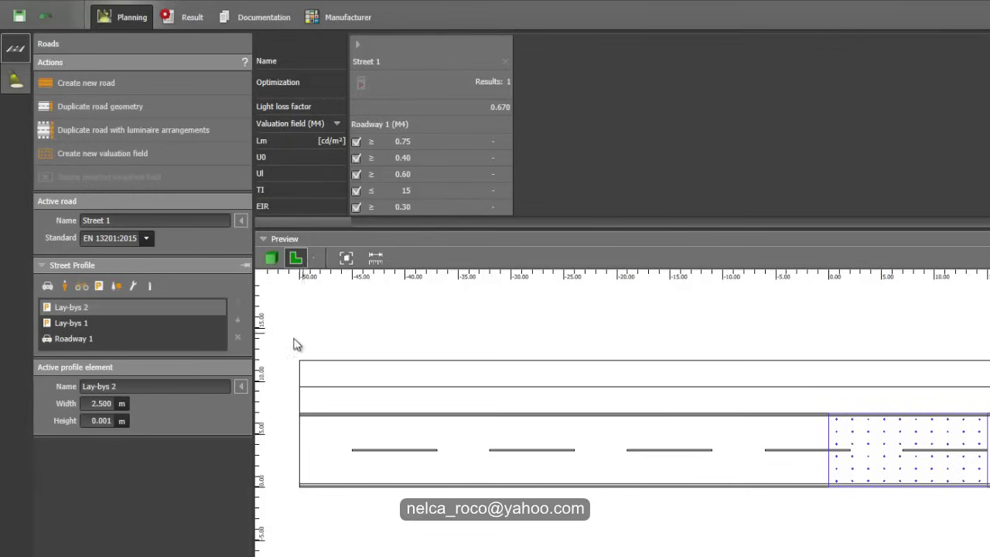
{"action": "left_click", "coordinate": [236, 322]}
{"action": "left_click", "coordinate": [236, 321]}
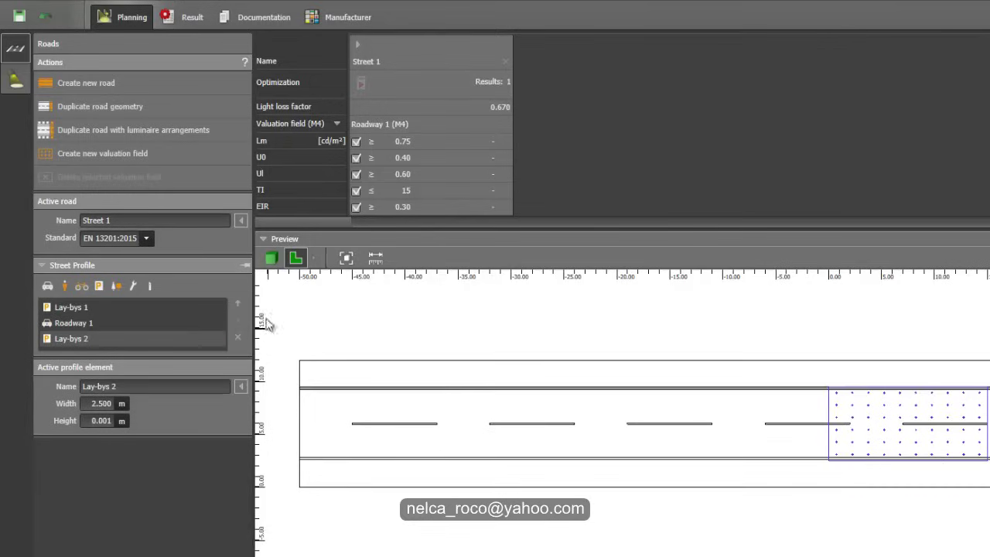
Show the road in the 3D preview and examine the lay-bys on both sides up close
{"action": "left_click", "coordinate": [271, 258]}
{"action": "left_click_drag", "start_coordinate": [289, 339], "coordinate": [666, 484]}
{"action": "right_click_drag", "start_coordinate": [666, 483], "coordinate": [727, 403]}
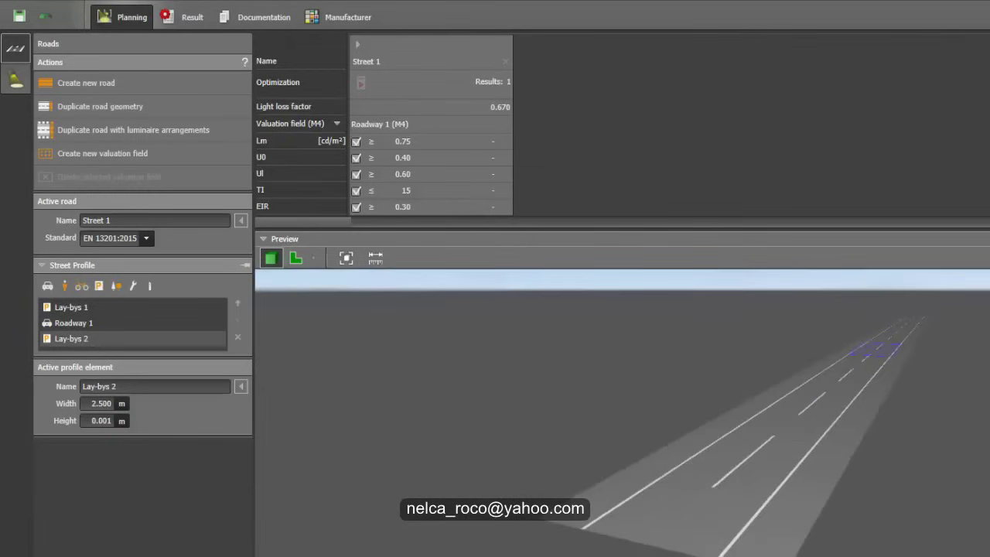
{"action": "scroll", "coordinate": [667, 542], "scroll_direction": "up", "scroll_amount": 3}
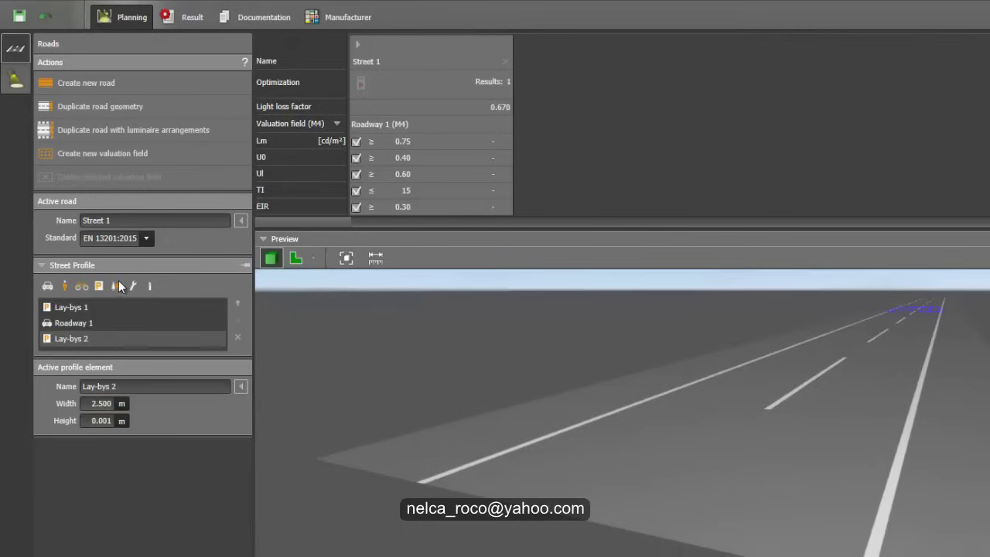
Add two sidewalks to the street profile and move one below the second lay-by, leaving one along each outer edge
{"action": "left_click", "coordinate": [64, 285]}
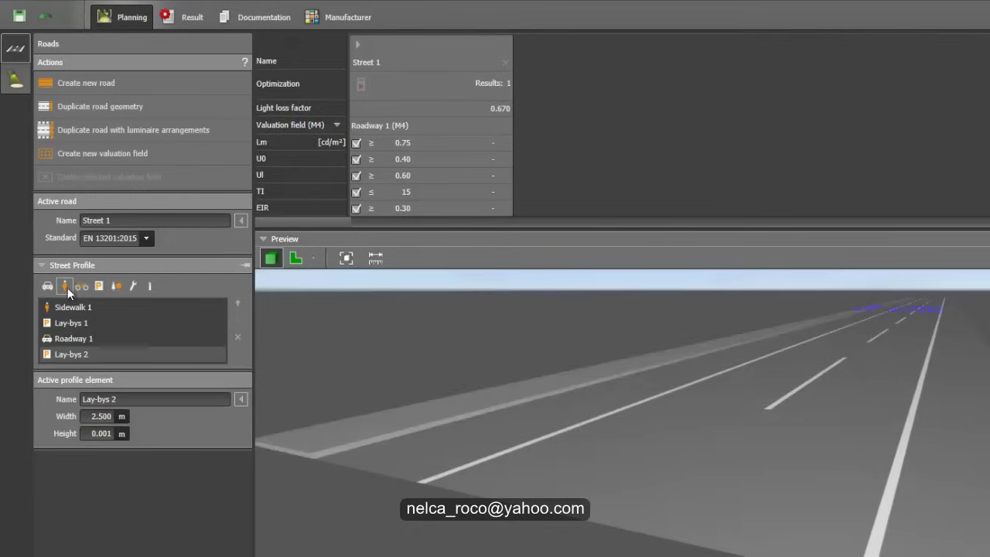
{"action": "left_click", "coordinate": [67, 288]}
{"action": "left_click", "coordinate": [104, 309]}
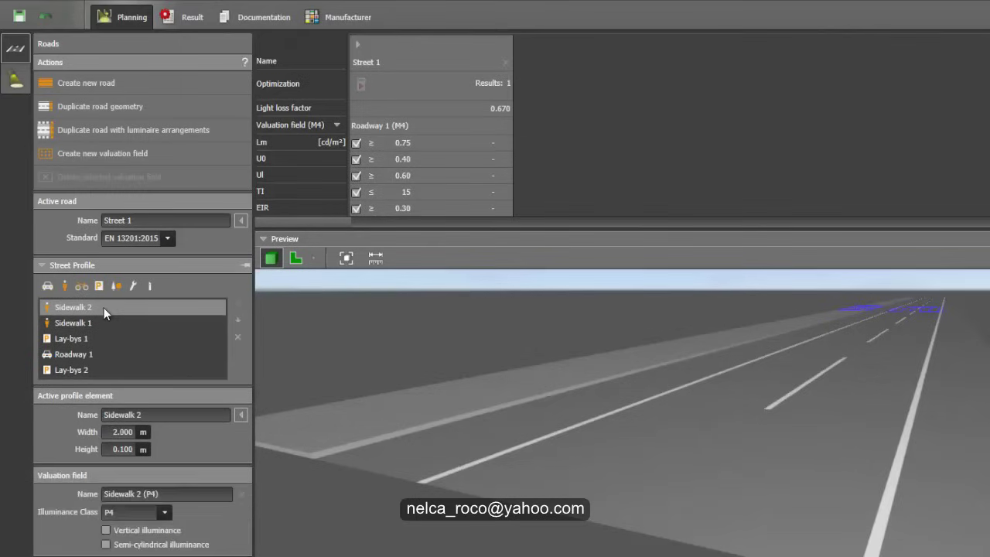
{"action": "left_click", "coordinate": [239, 322]}
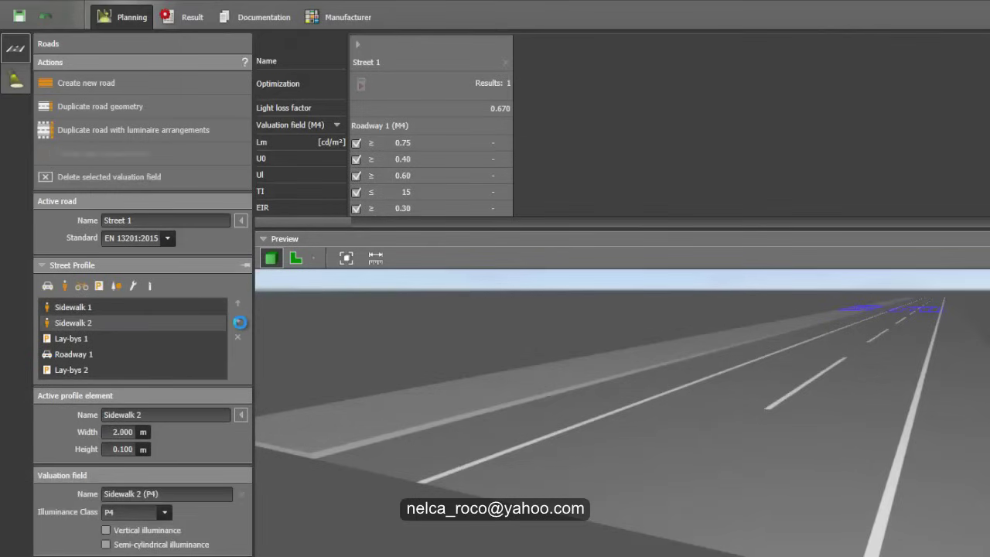
{"action": "left_click", "coordinate": [238, 321]}
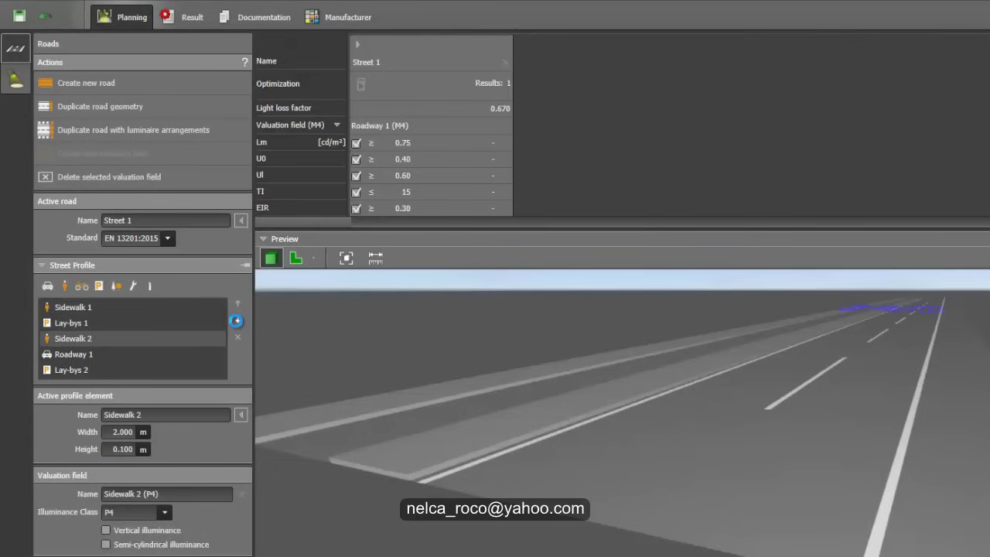
{"action": "left_click", "coordinate": [238, 321]}
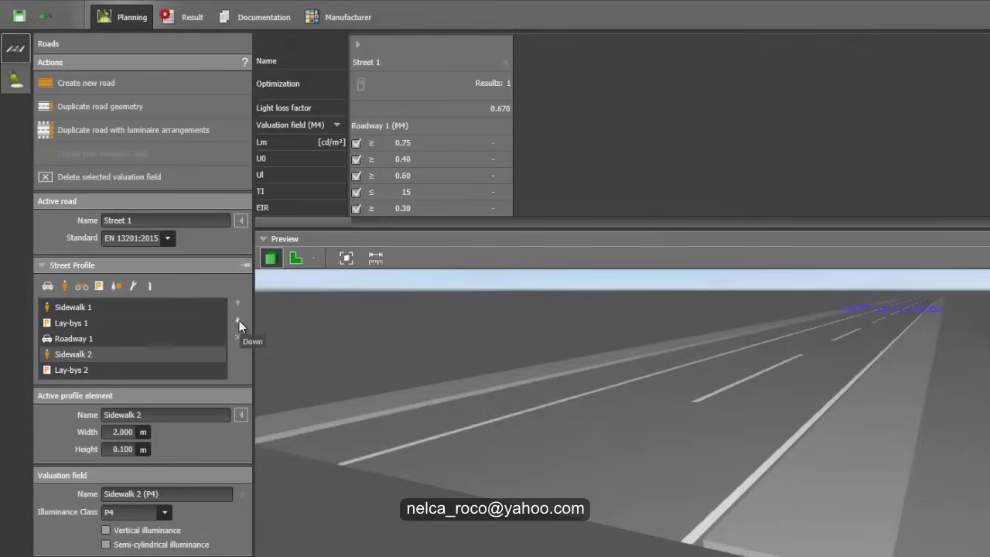
{"action": "left_click", "coordinate": [239, 321]}
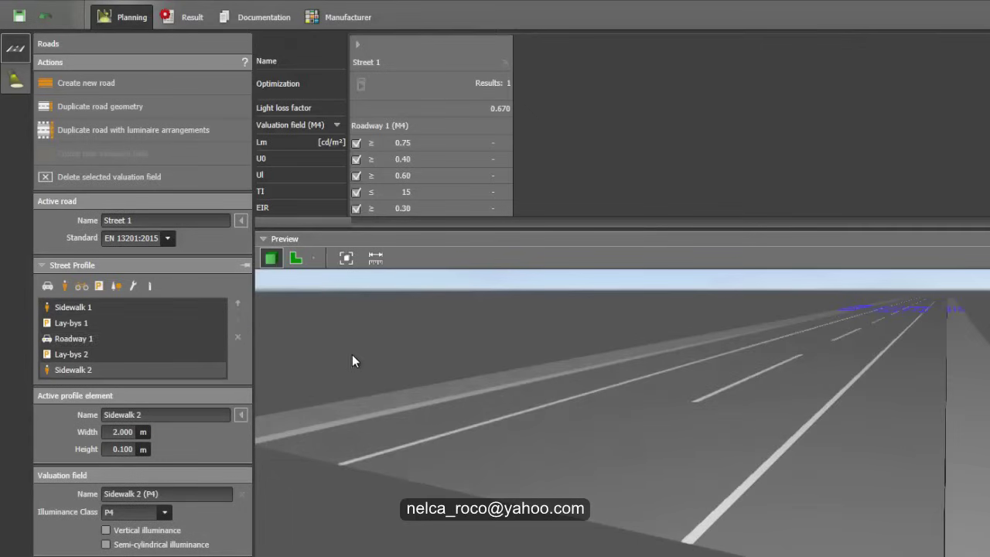
{"action": "right_click_drag", "start_coordinate": [350, 353], "coordinate": [386, 357]}
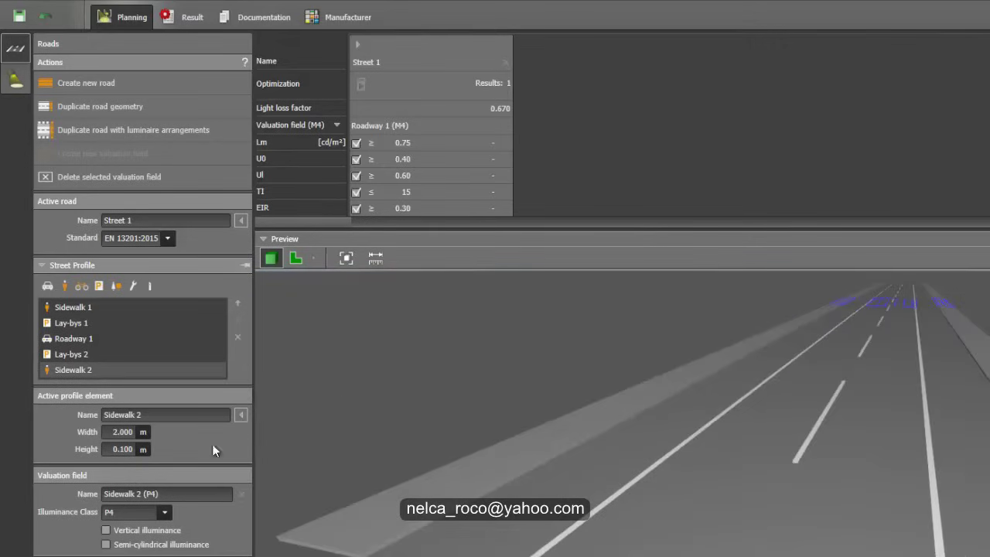
Set the width of both lay-bys to 1.5 m
{"action": "left_click", "coordinate": [74, 325]}
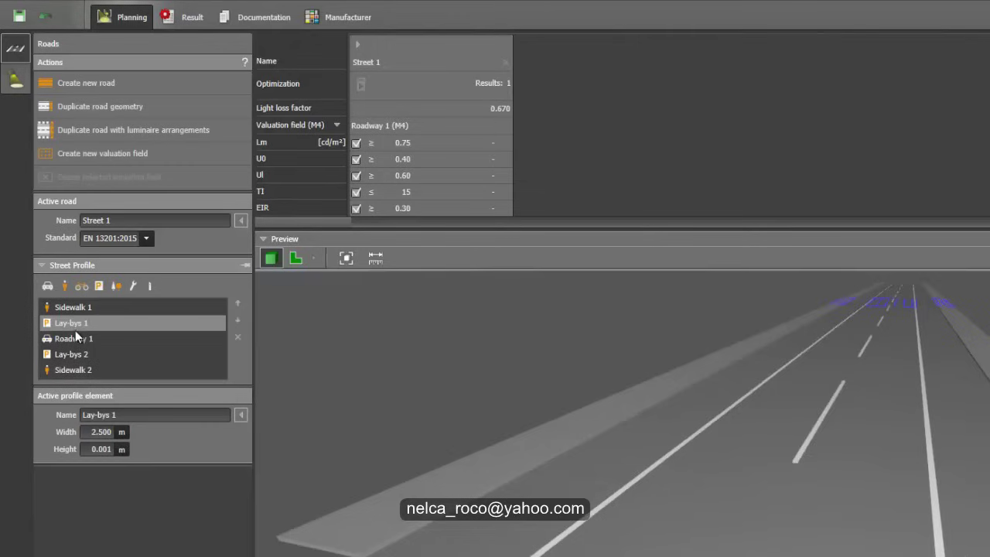
{"action": "left_click", "coordinate": [87, 432]}
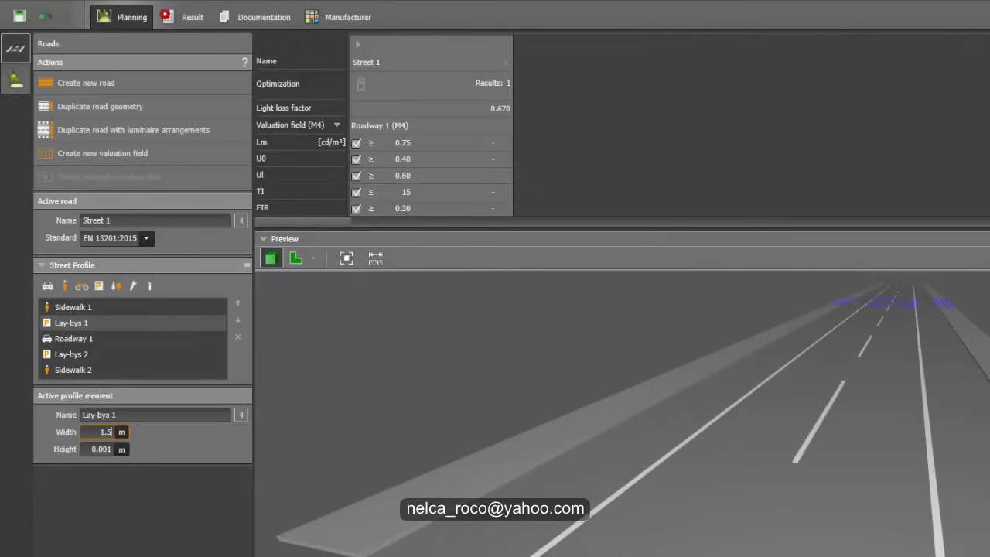
{"action": "type", "text": "1.5"}
{"action": "key", "text": "Return"}
{"action": "left_click", "coordinate": [116, 355]}
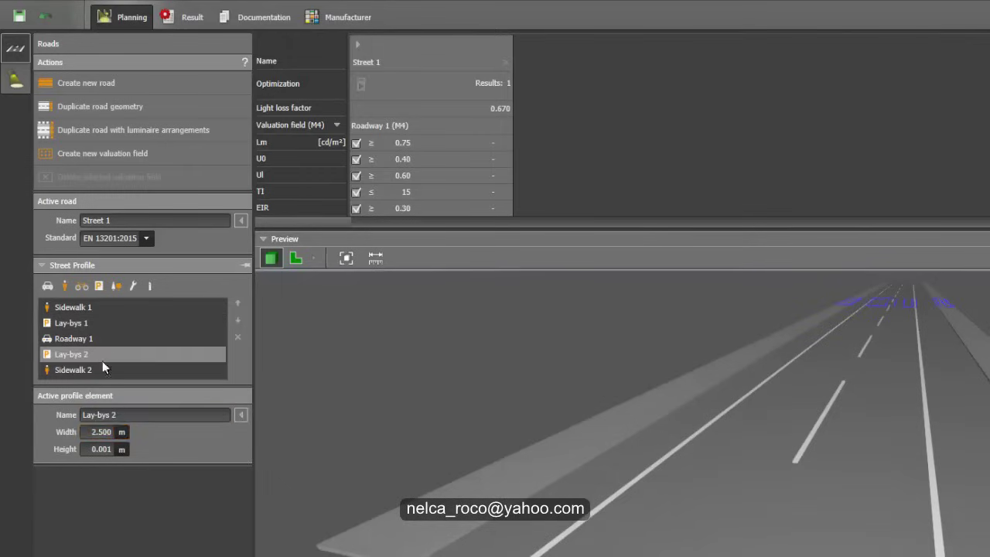
{"action": "left_click", "coordinate": [103, 432]}
{"action": "type", "text": "1"}
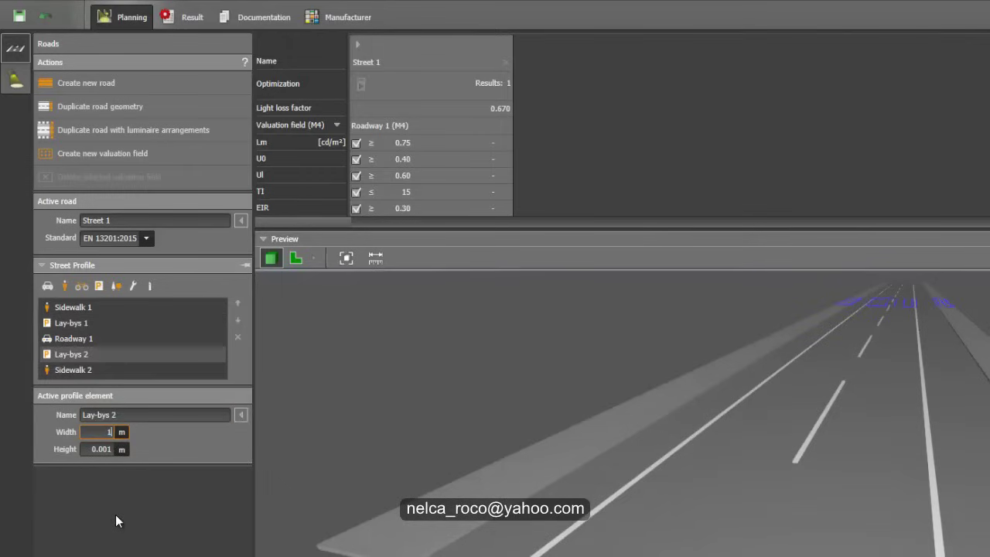
{"action": "type", "text": ".5"}
{"action": "key", "text": "Return"}
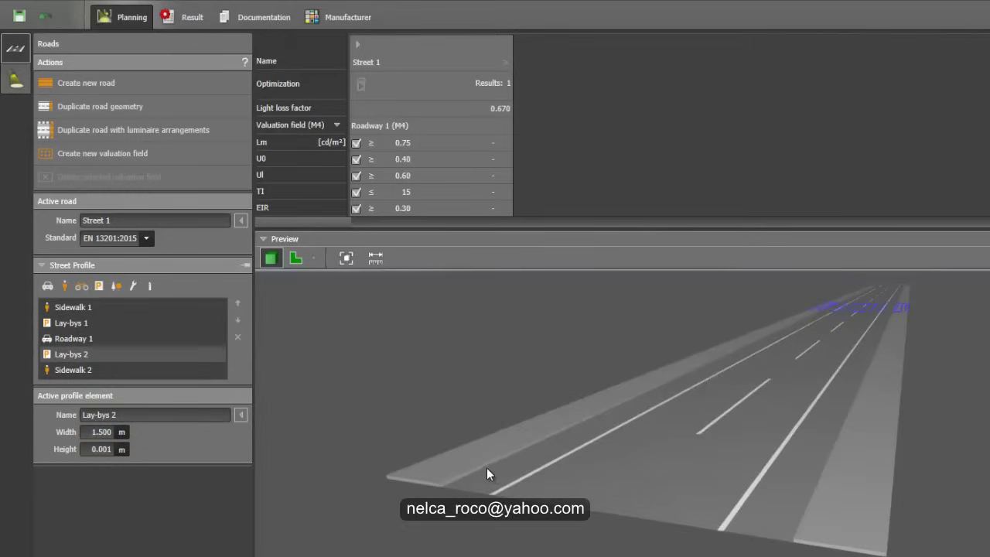
{"action": "right_click_drag", "start_coordinate": [555, 539], "coordinate": [538, 517]}
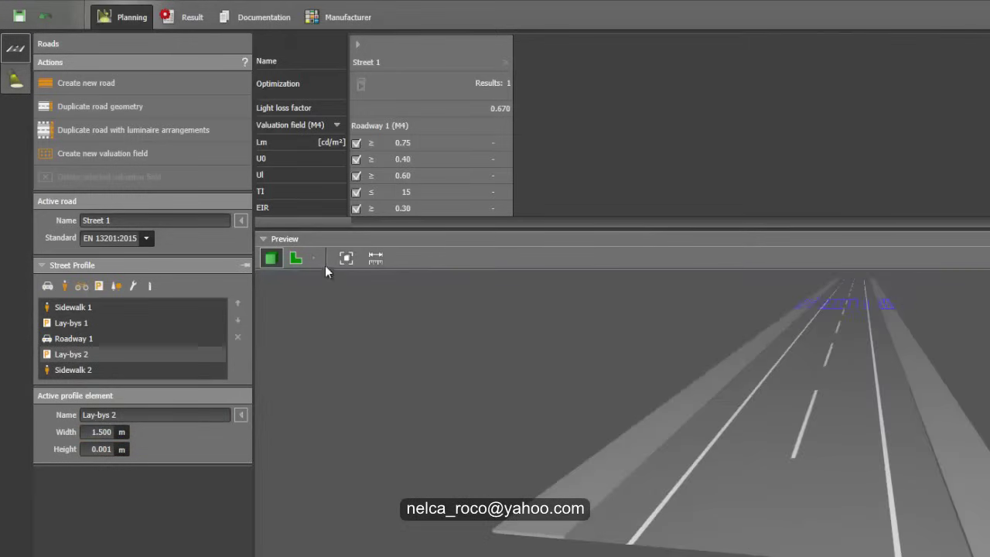
Measure the distance between the inner edges of the two sidewalks in the floor plan, and return to the 3D preview
{"action": "left_click", "coordinate": [299, 259]}
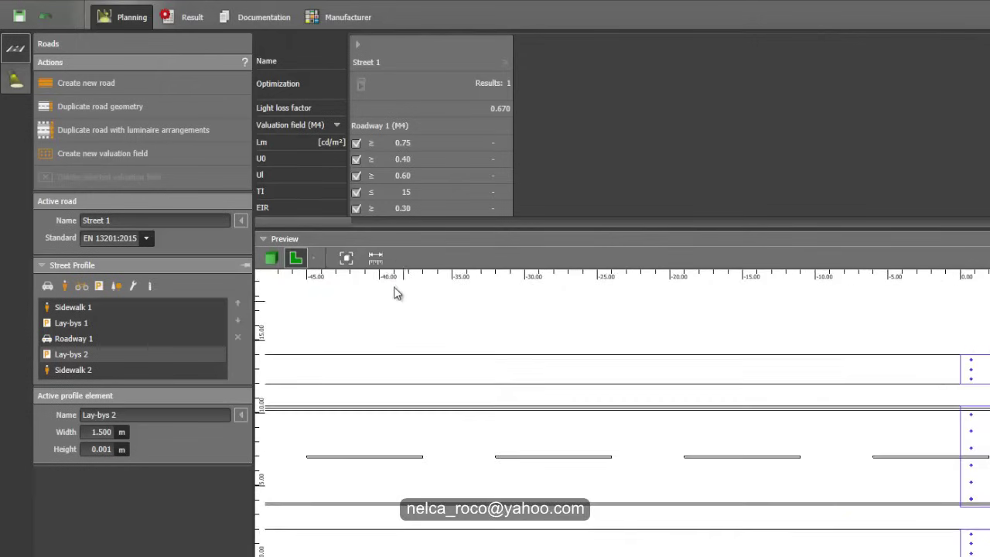
{"action": "left_click", "coordinate": [377, 259]}
{"action": "left_click", "coordinate": [775, 384]}
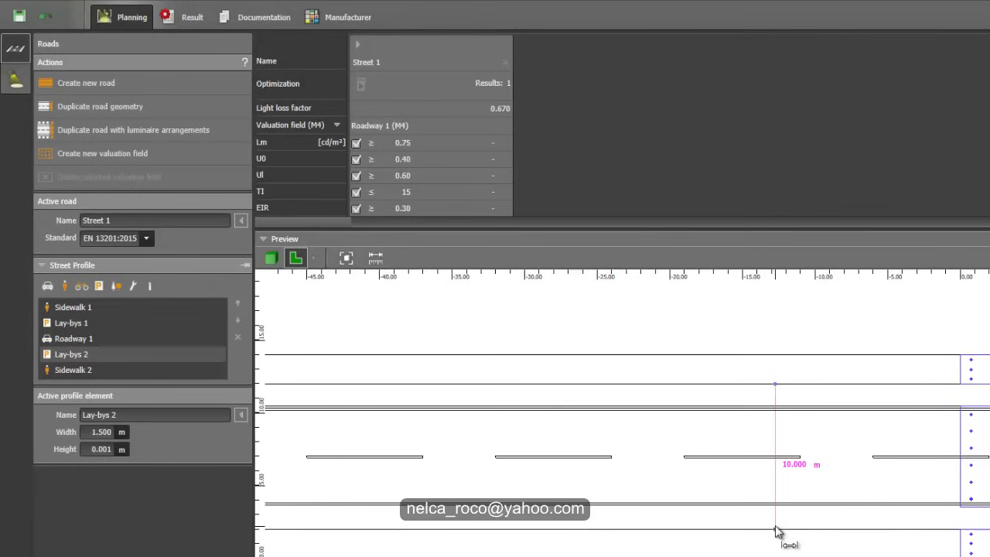
{"action": "left_click", "coordinate": [276, 264]}
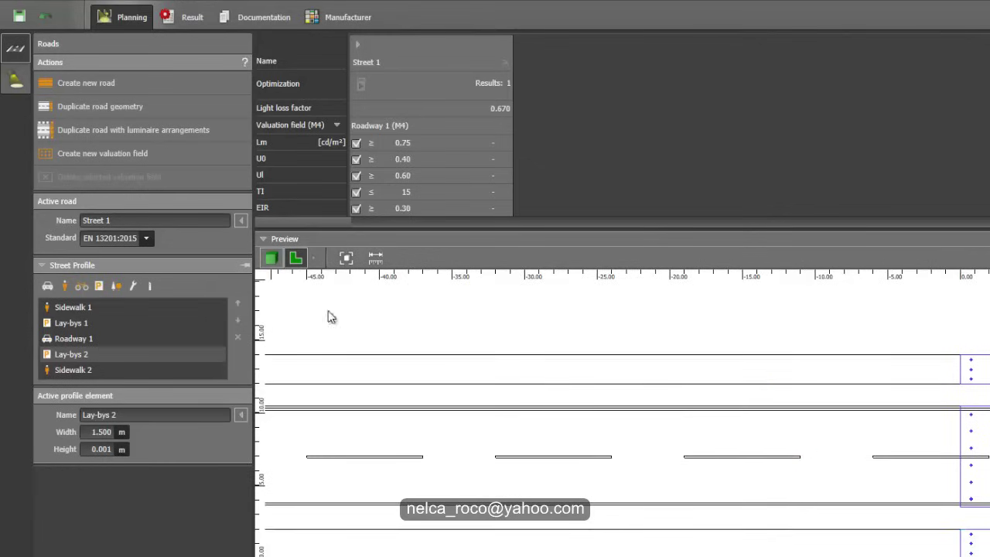
{"action": "right_click_drag", "start_coordinate": [412, 441], "coordinate": [496, 450]}
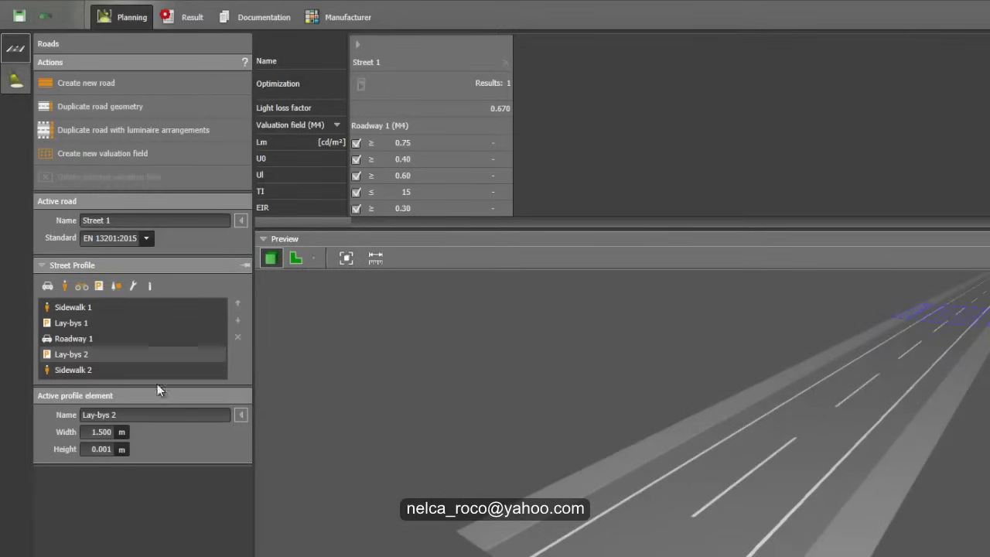
Check the width settings of both sidewalks and examine them in the 3D preview
{"action": "left_click", "coordinate": [76, 307]}
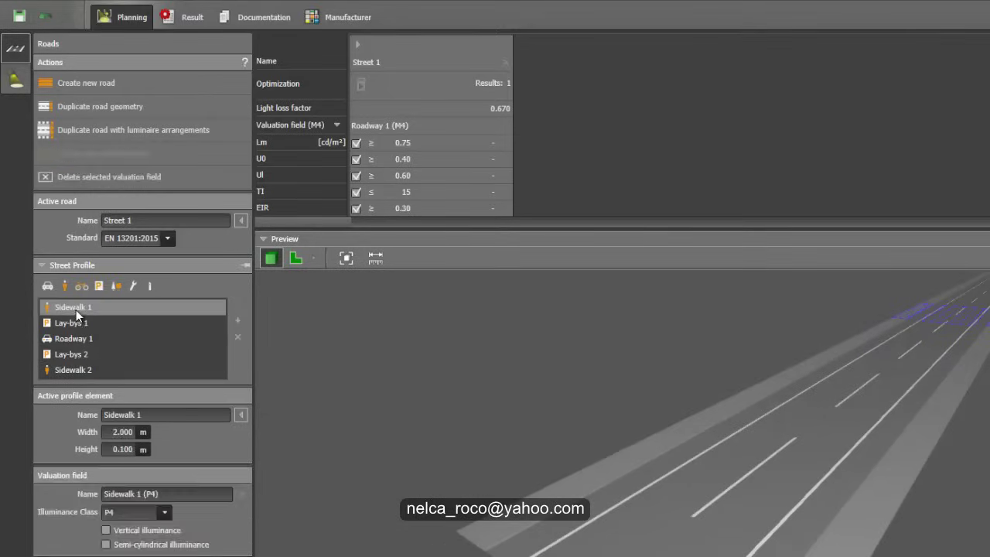
{"action": "left_click", "coordinate": [129, 432]}
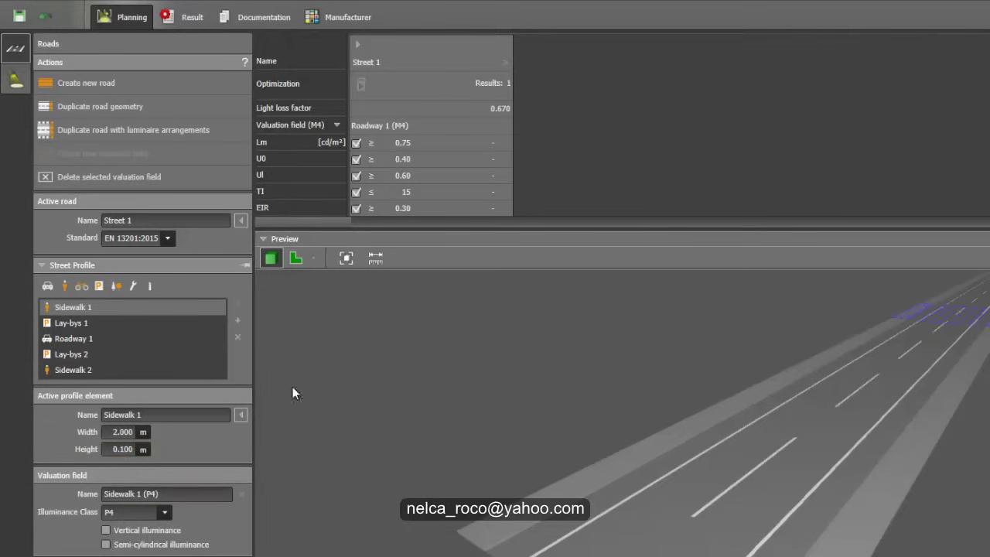
{"action": "left_click", "coordinate": [80, 369]}
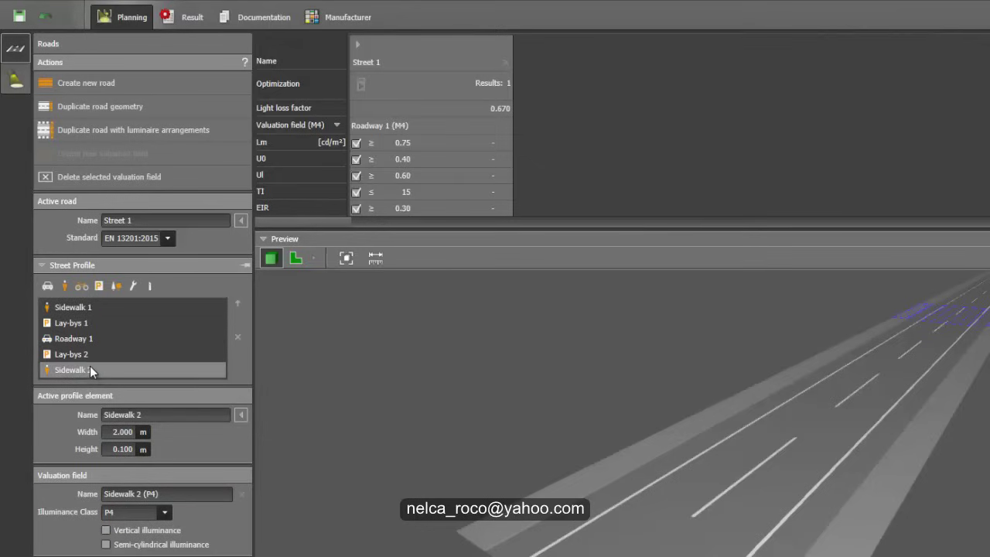
{"action": "middle_click_drag", "start_coordinate": [429, 452], "coordinate": [437, 447]}
{"action": "left_click_drag", "start_coordinate": [436, 446], "coordinate": [714, 503]}
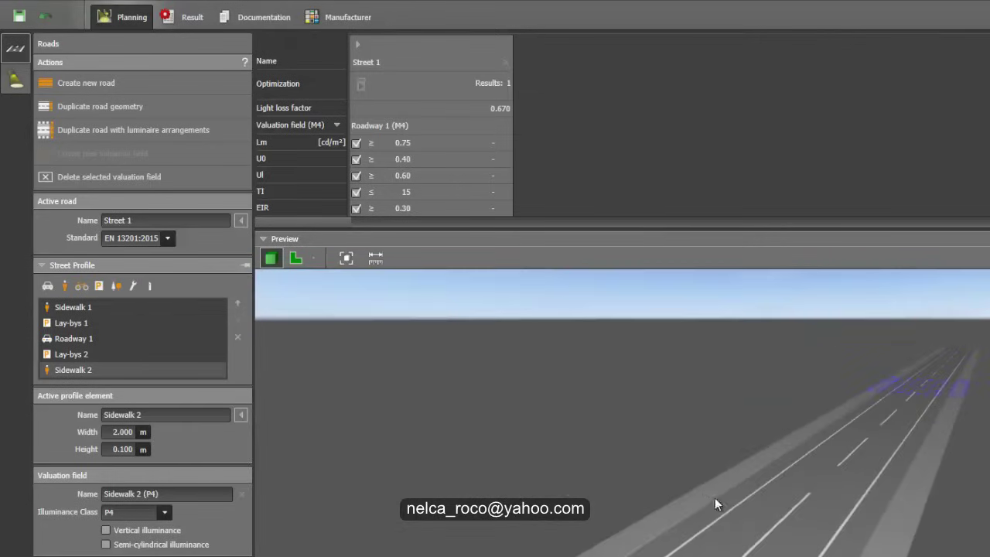
Add two grass strips to the street profile and move one below the second sidewalk, leaving one along each outer edge
{"action": "left_click", "coordinate": [115, 286]}
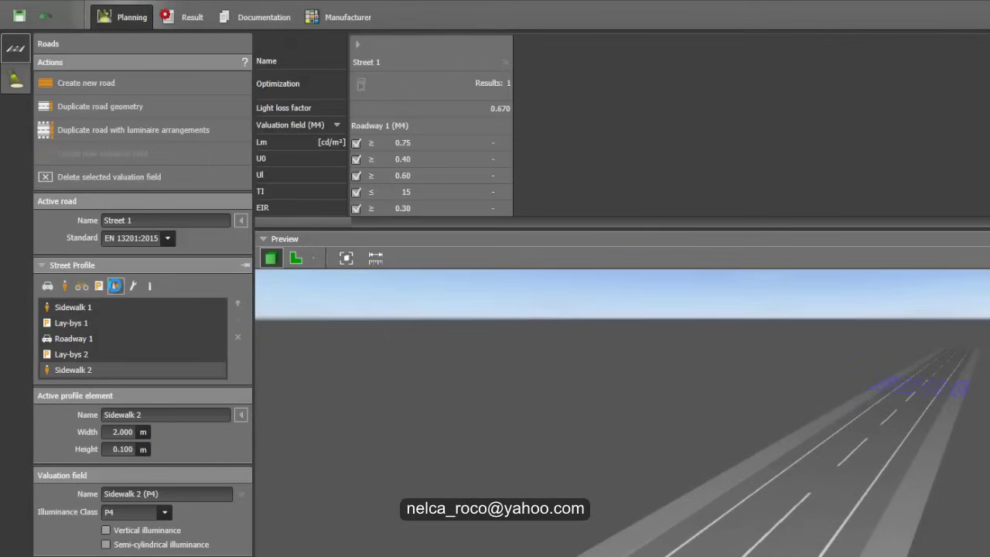
{"action": "left_click", "coordinate": [114, 287]}
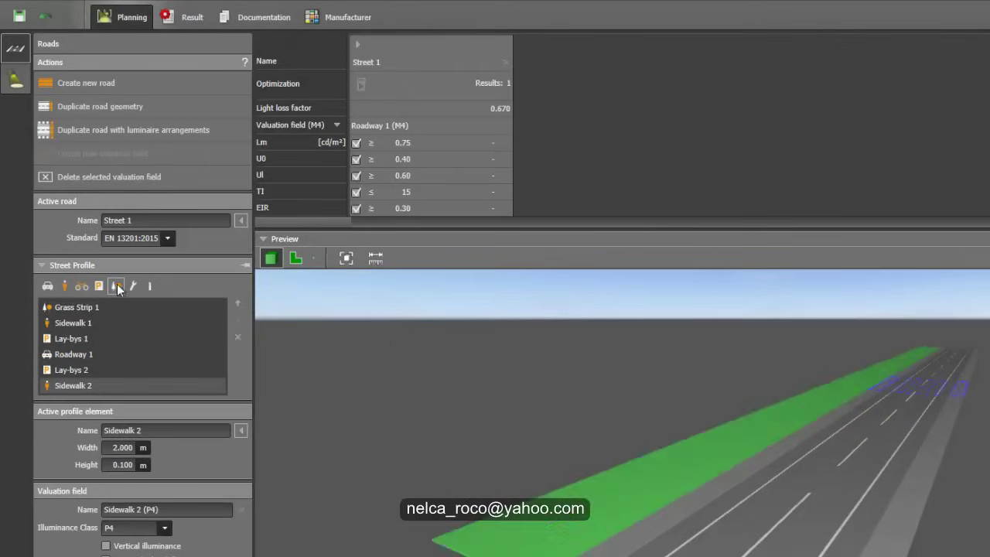
{"action": "left_click", "coordinate": [237, 320]}
{"action": "left_click", "coordinate": [237, 320]}
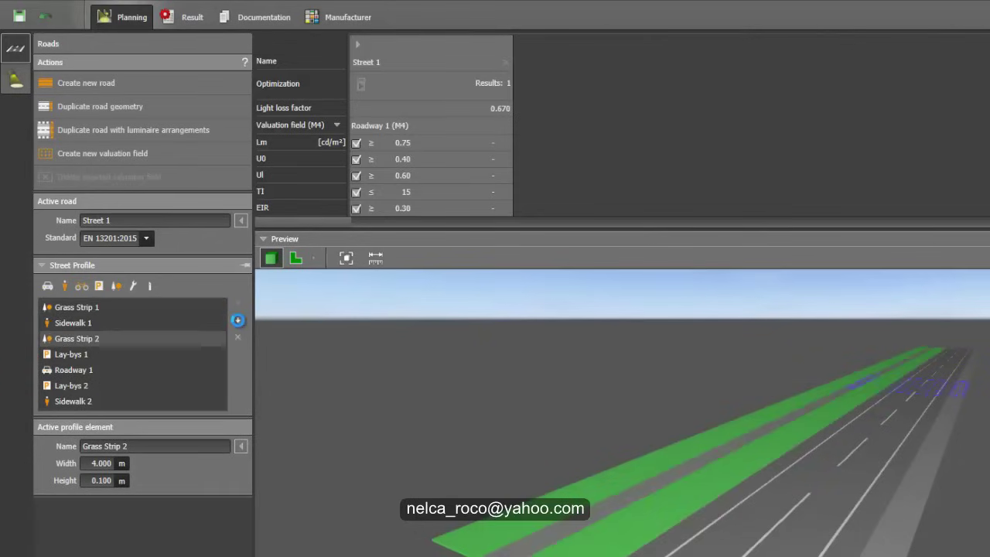
{"action": "left_click", "coordinate": [237, 320]}
{"action": "left_click", "coordinate": [237, 320]}
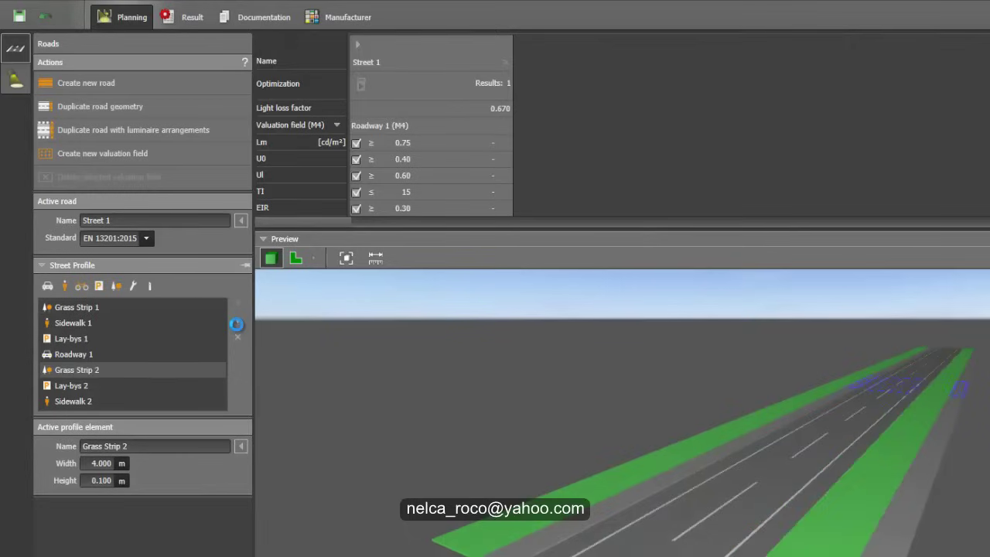
{"action": "left_click", "coordinate": [237, 321]}
{"action": "left_click", "coordinate": [238, 320]}
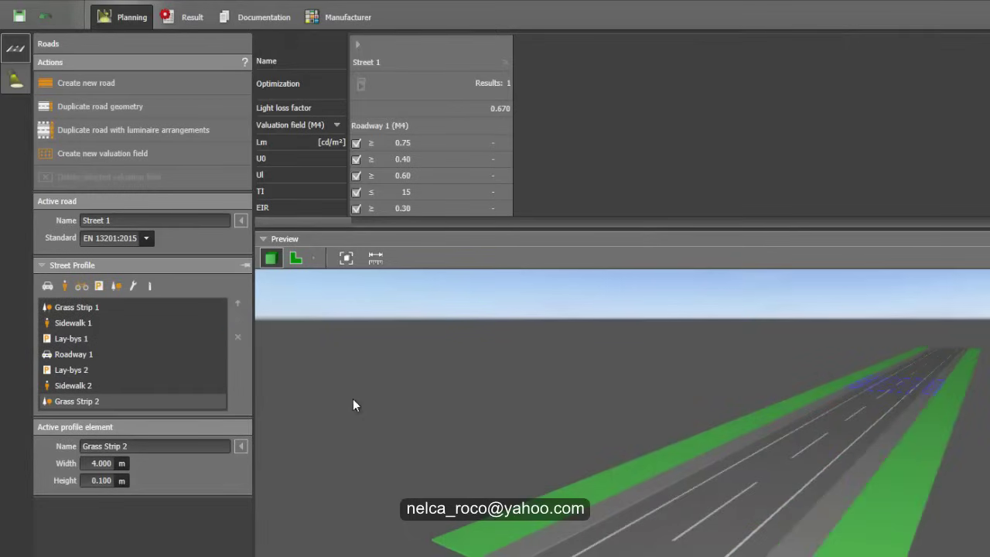
Examine the street profile with its grass strips from several angles in the 3D preview
{"action": "left_click_drag", "start_coordinate": [390, 460], "coordinate": [455, 411]}
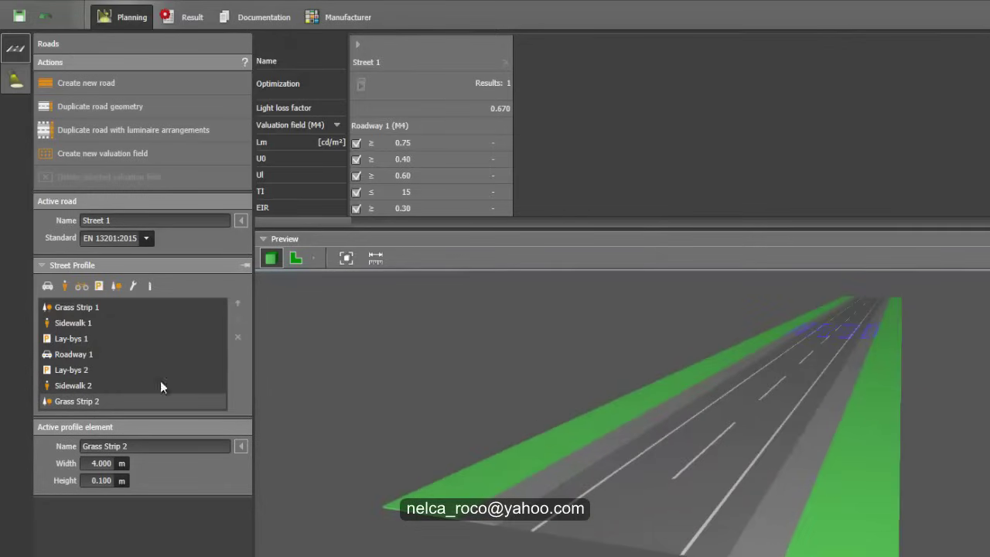
{"action": "right_click_drag", "start_coordinate": [413, 425], "coordinate": [449, 419]}
{"action": "scroll", "coordinate": [496, 480], "scroll_direction": "up", "scroll_amount": 3}
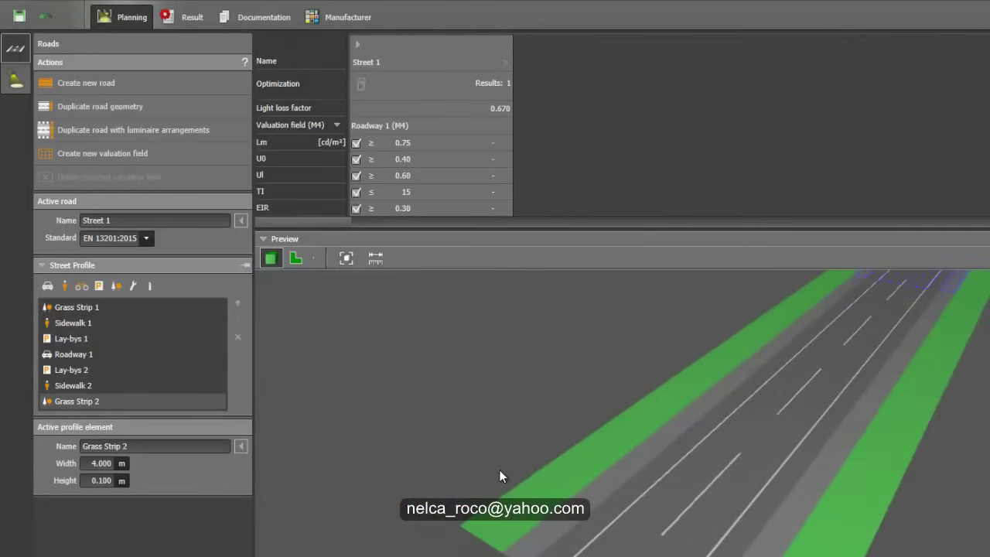
{"action": "scroll", "coordinate": [495, 482], "scroll_direction": "down", "scroll_amount": 10}
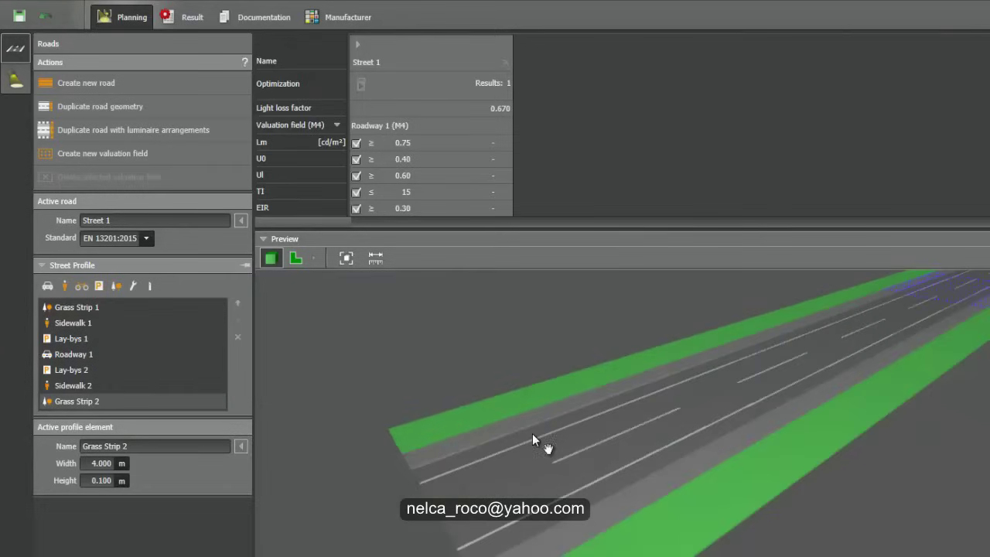
{"action": "left_click_drag", "start_coordinate": [445, 486], "coordinate": [514, 523]}
{"action": "left_click_drag", "start_coordinate": [506, 447], "coordinate": [406, 404]}
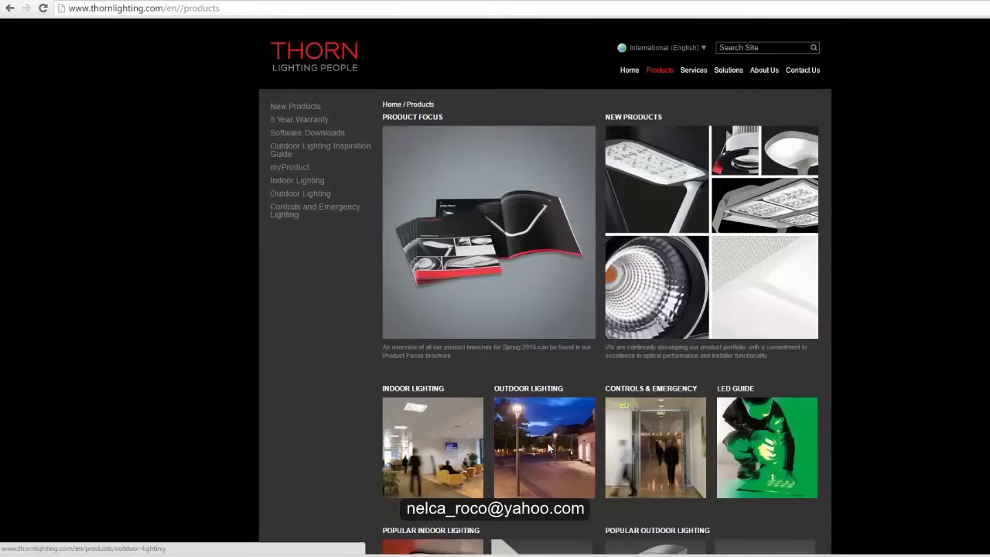
Switch to the Thorn Lighting website, browse the outdoor Road Lighting products, and show the additional product filter options
{"action": "left_click", "coordinate": [549, 449]}
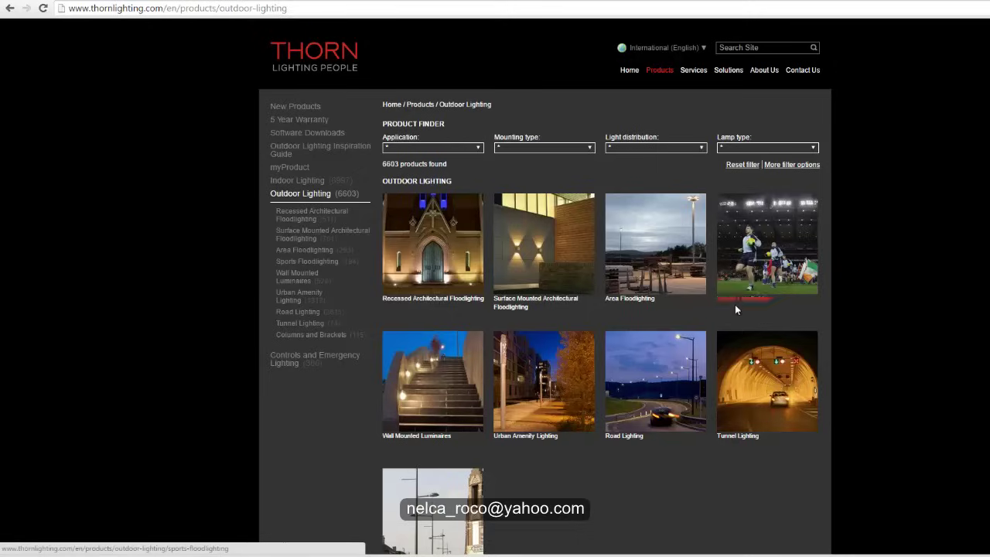
{"action": "left_click", "coordinate": [655, 375]}
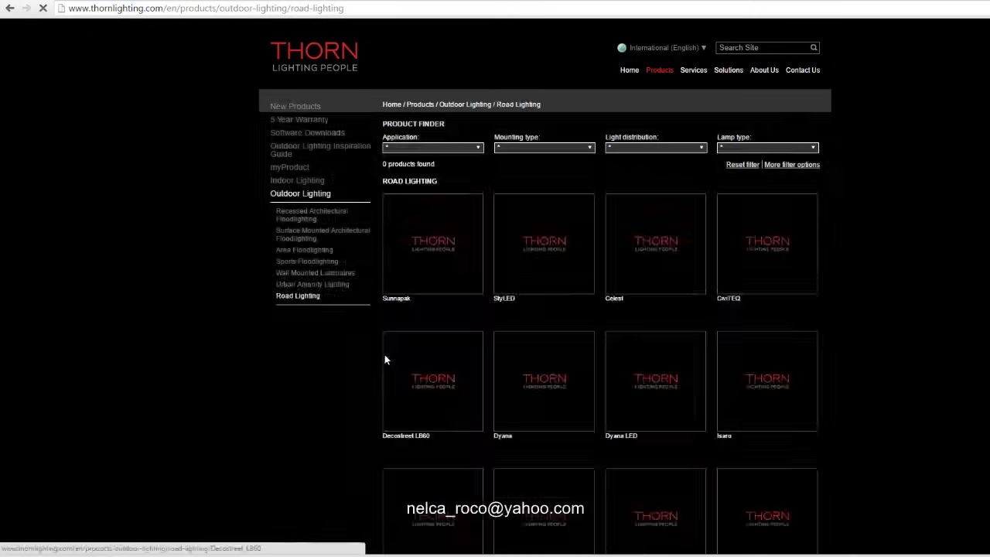
{"action": "scroll", "coordinate": [831, 332], "scroll_direction": "down", "scroll_amount": 3}
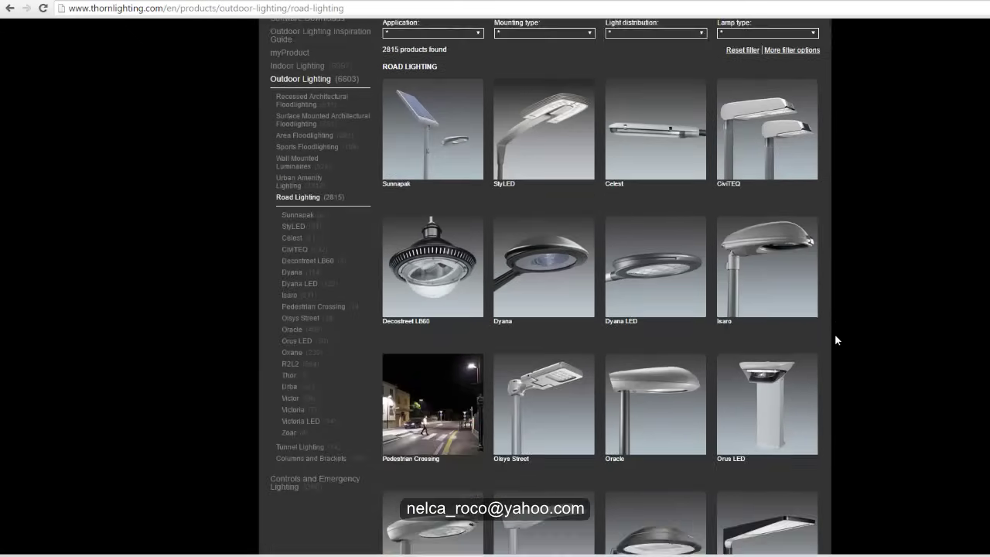
{"action": "scroll", "coordinate": [821, 336], "scroll_direction": "down", "scroll_amount": 2}
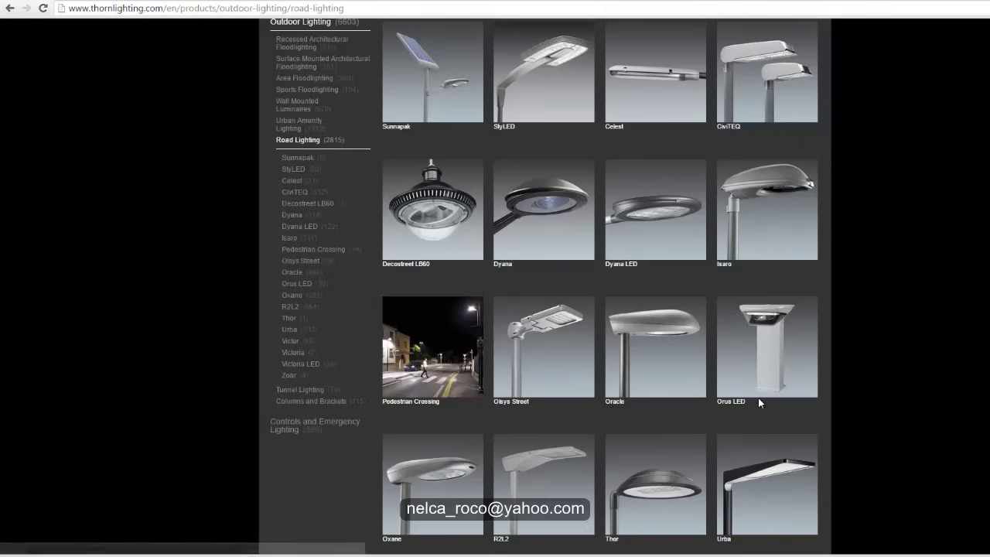
{"action": "scroll", "coordinate": [750, 378], "scroll_direction": "up", "scroll_amount": 3}
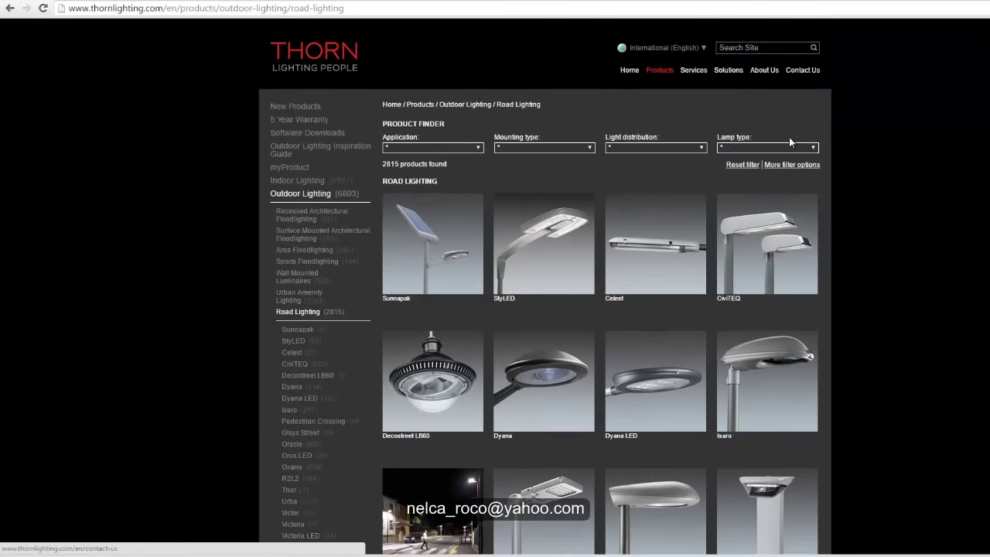
{"action": "left_click", "coordinate": [794, 167]}
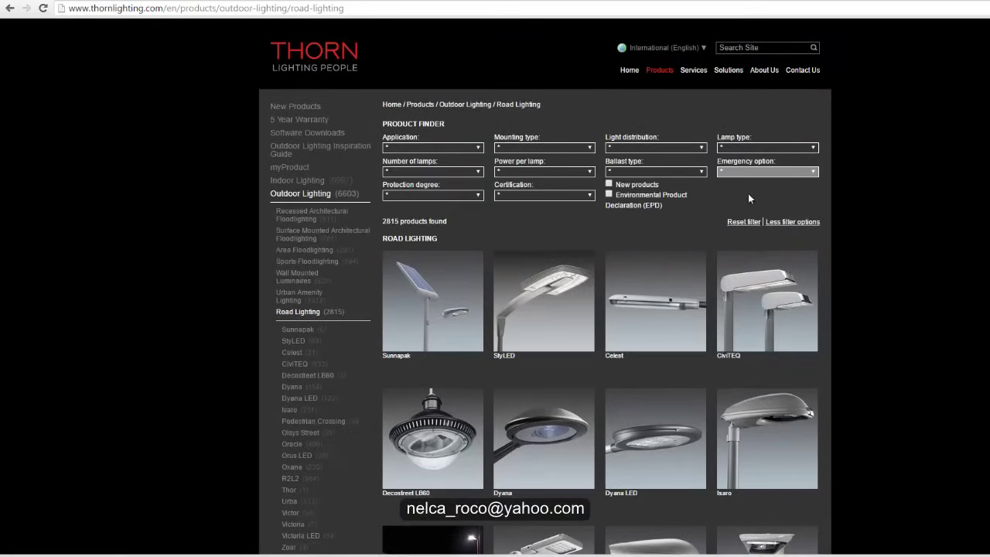
Filter the road lighting products by lamp type HIT and a power per lamp of 140.0
{"action": "left_click", "coordinate": [553, 169]}
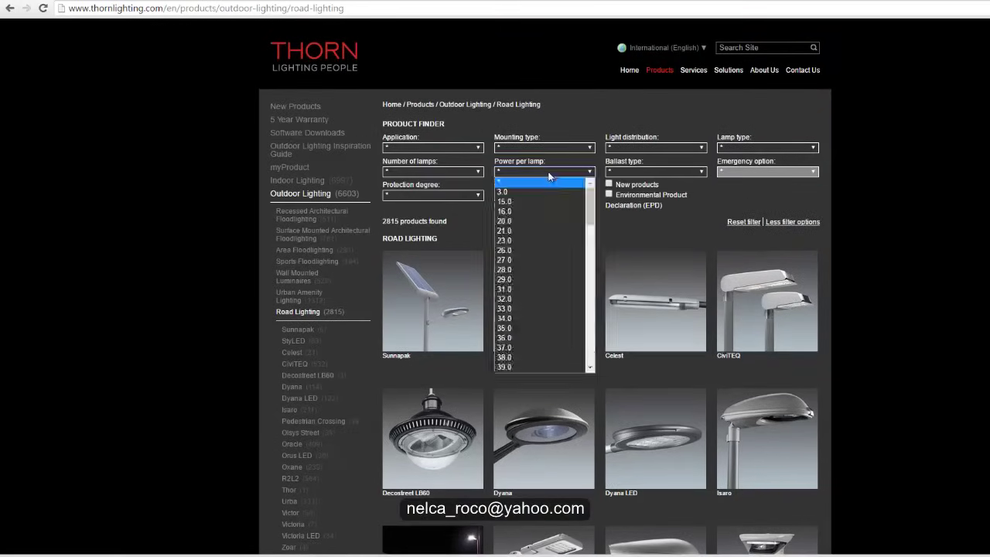
{"action": "scroll", "coordinate": [546, 314], "scroll_direction": "down", "scroll_amount": 3}
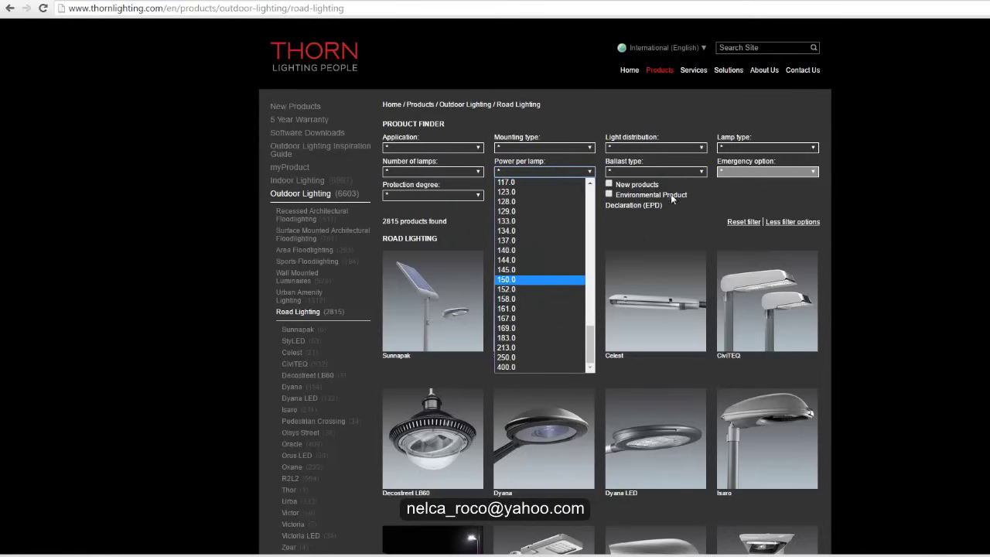
{"action": "left_click", "coordinate": [742, 146]}
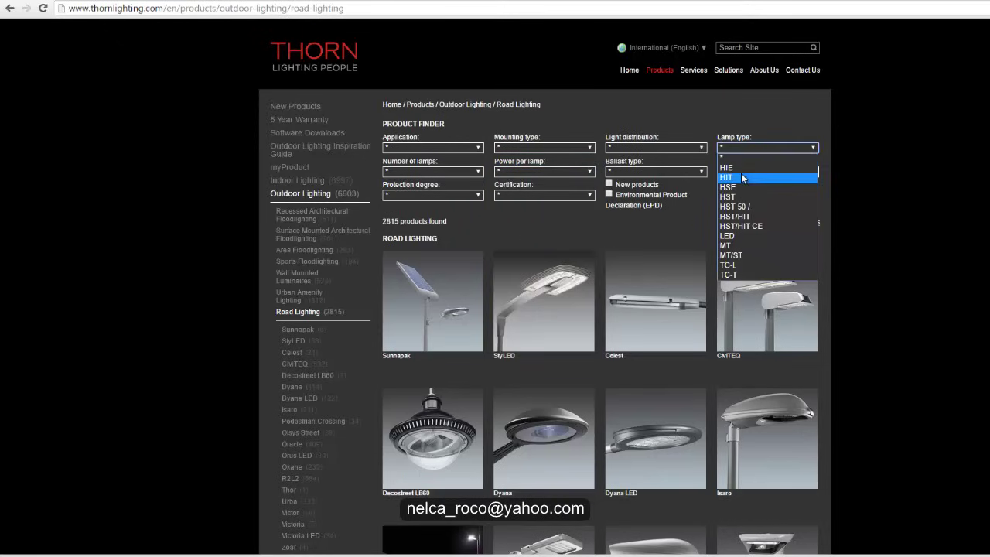
{"action": "left_click", "coordinate": [741, 177]}
{"action": "left_click", "coordinate": [546, 171]}
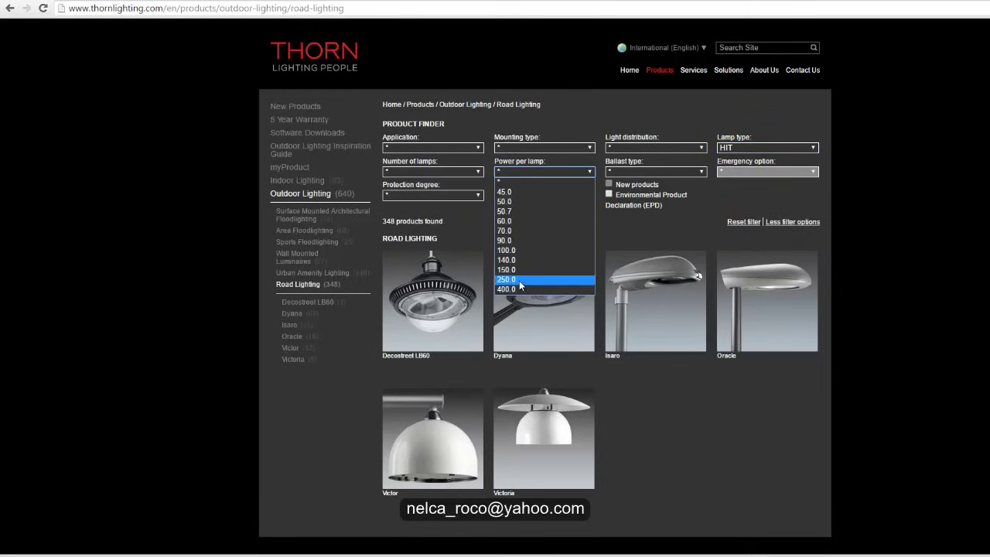
{"action": "left_click", "coordinate": [513, 260]}
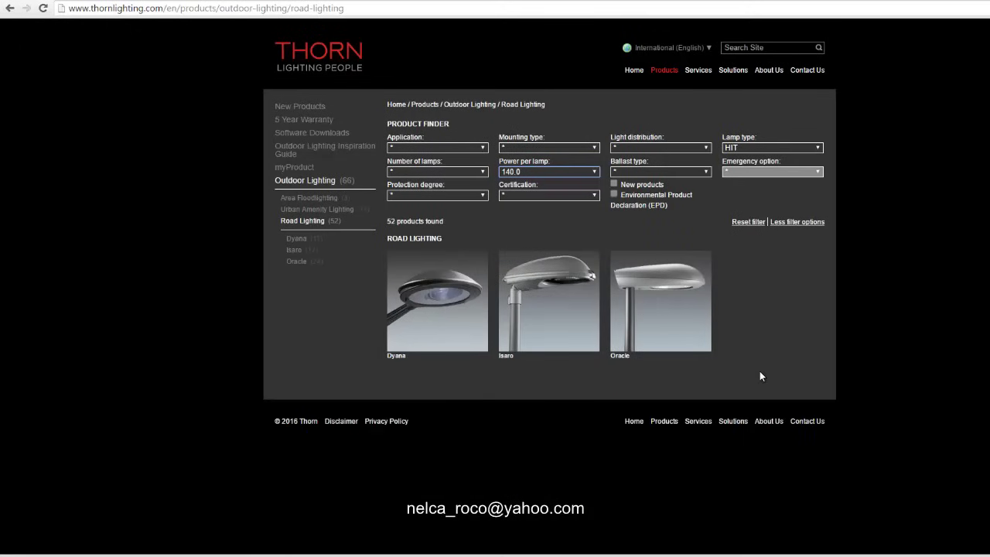
Open the Dyana product page, expand Dyana Size 1, electronic, and download the DIALux file for DYANA 1 140W CPO-TW CL2 MLE60
{"action": "left_click", "coordinate": [474, 350]}
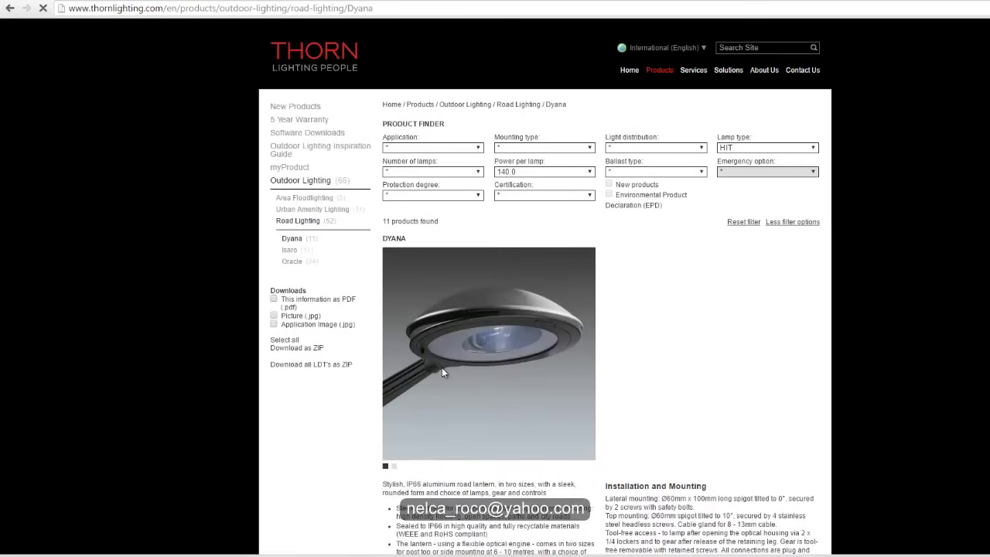
{"action": "scroll", "coordinate": [442, 373], "scroll_direction": "down", "scroll_amount": 4}
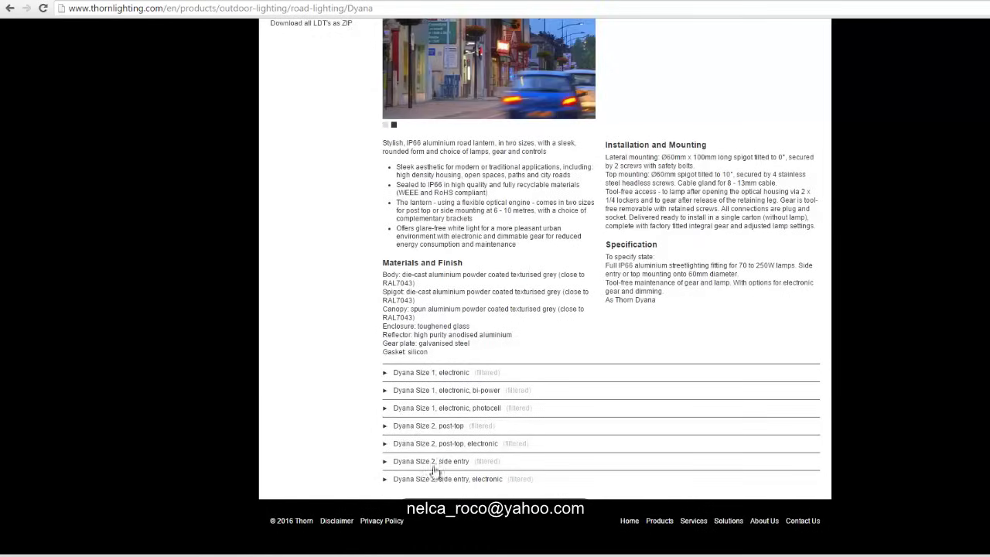
{"action": "left_click", "coordinate": [403, 466]}
{"action": "scroll", "coordinate": [416, 455], "scroll_direction": "down", "scroll_amount": 1}
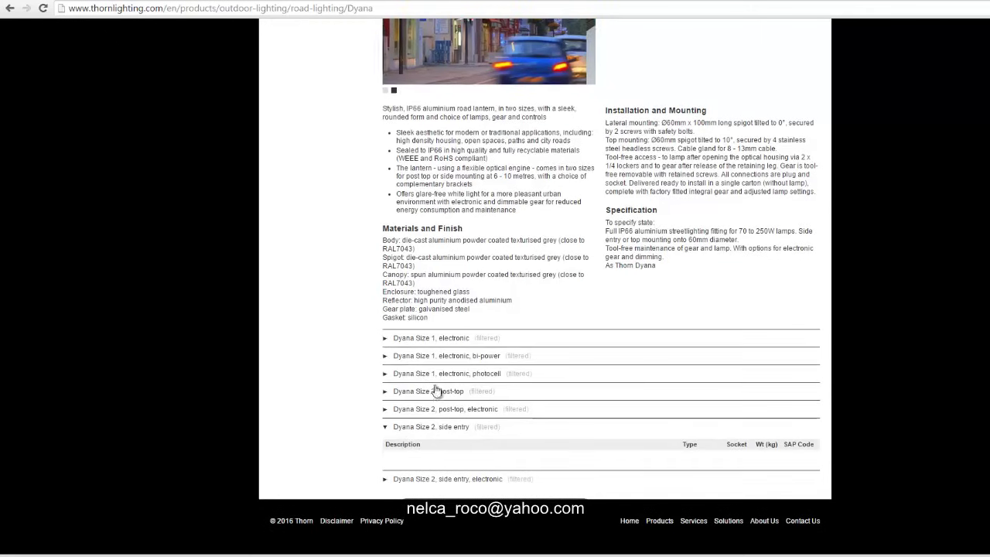
{"action": "left_click", "coordinate": [436, 339]}
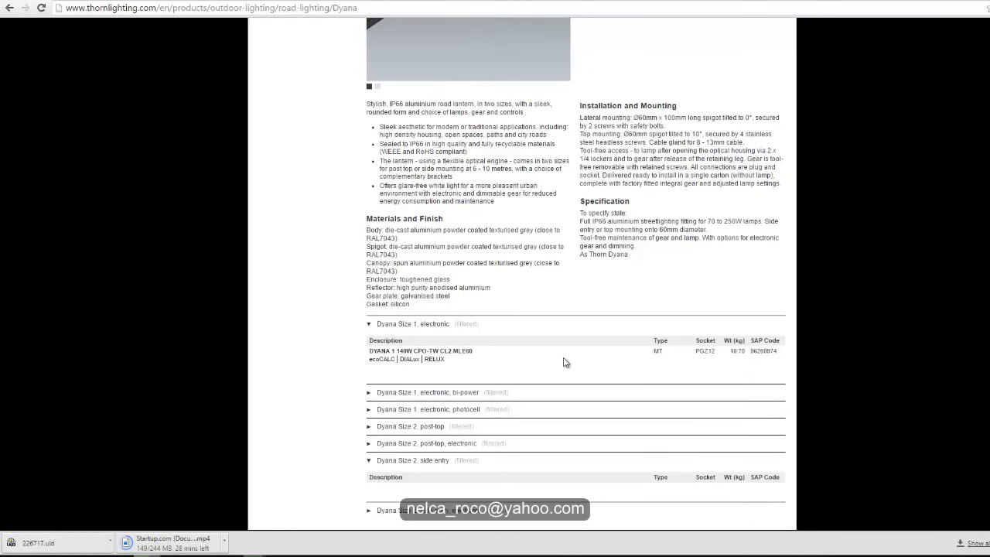
{"action": "left_click", "coordinate": [111, 543]}
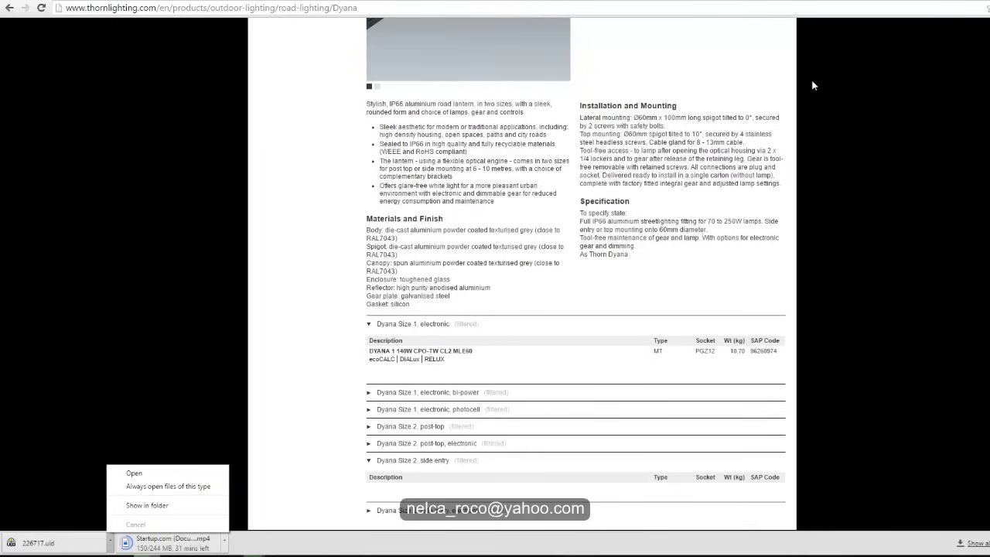
{"action": "left_click", "coordinate": [877, 65]}
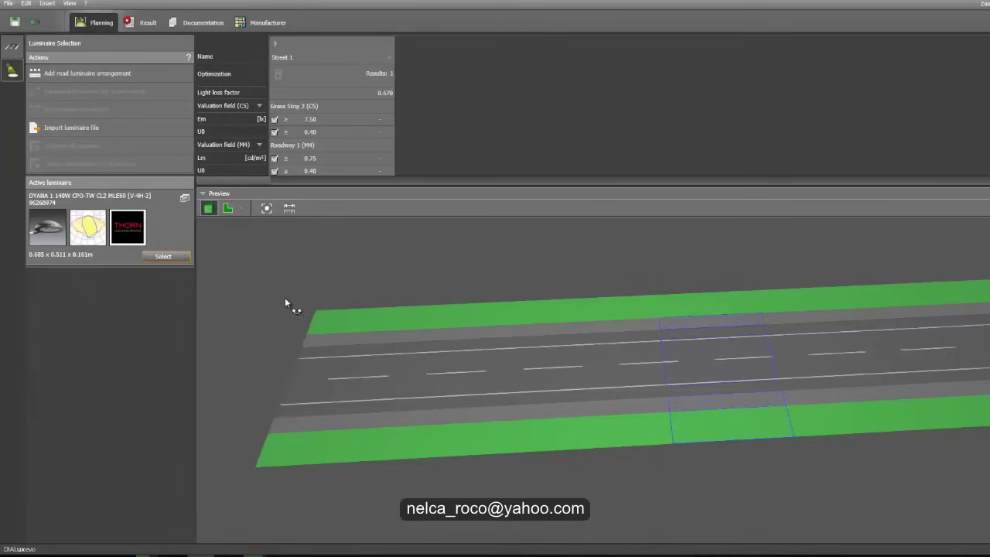
Switch to DIALux evo with the downloaded Dyana luminaire active and add it to Street 1 as a road luminaire arrangement
{"action": "left_click_drag", "start_coordinate": [285, 301], "coordinate": [539, 387]}
{"action": "left_click_drag", "start_coordinate": [337, 340], "coordinate": [438, 457]}
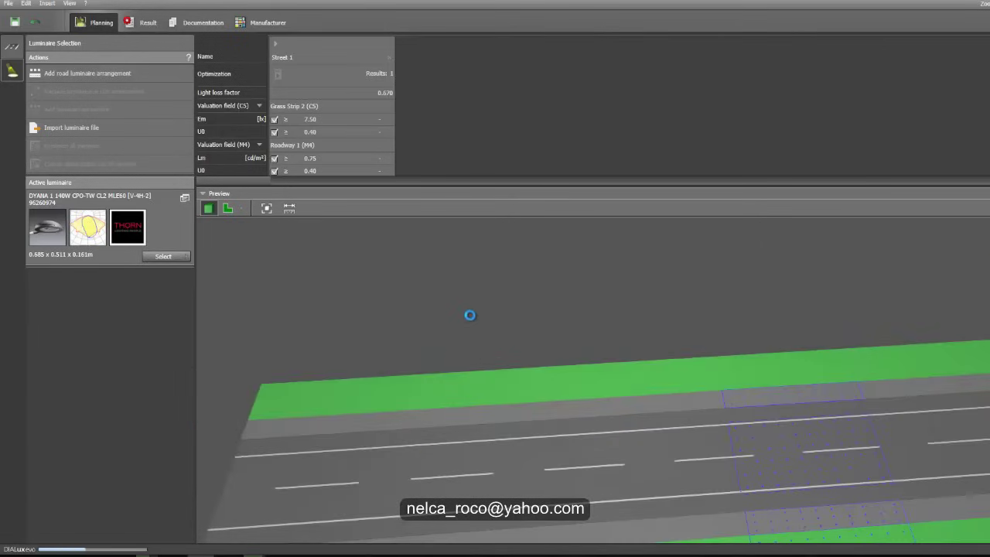
{"action": "left_click_drag", "start_coordinate": [461, 335], "coordinate": [548, 379]}
Examine the poles and luminaires along the street from several distances and angles in the 3D preview
{"action": "scroll", "coordinate": [549, 380], "scroll_direction": "up", "scroll_amount": 1}
{"action": "scroll", "coordinate": [548, 379], "scroll_direction": "up", "scroll_amount": 1}
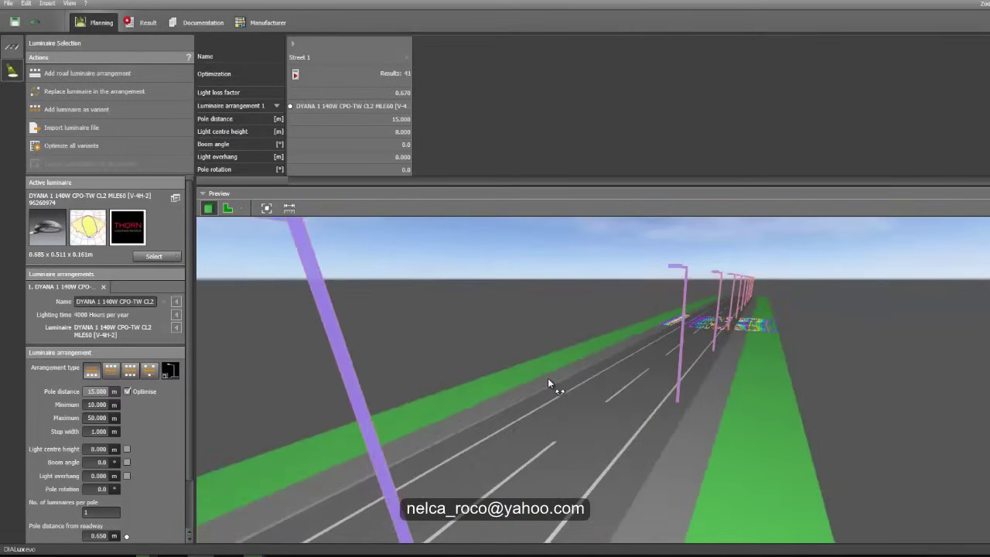
{"action": "scroll", "coordinate": [549, 380], "scroll_direction": "down", "scroll_amount": 2}
{"action": "scroll", "coordinate": [550, 385], "scroll_direction": "down", "scroll_amount": 5}
{"action": "right_click_drag", "start_coordinate": [519, 385], "coordinate": [515, 392]}
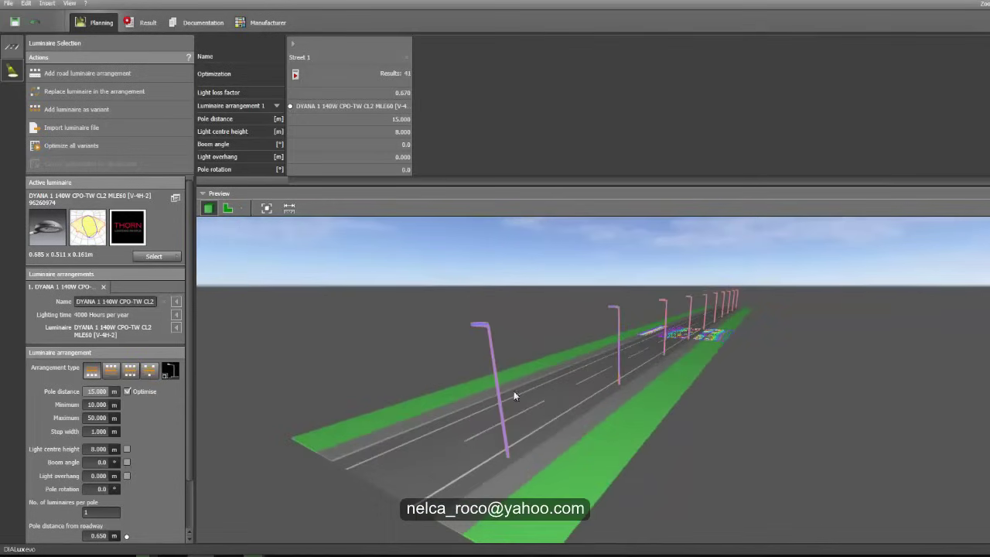
{"action": "left_click", "coordinate": [603, 243]}
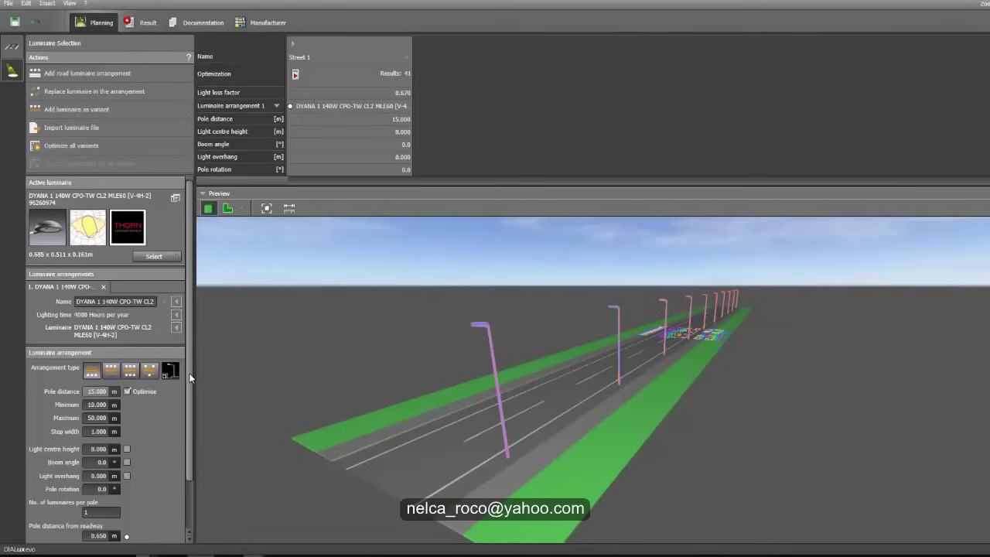
{"action": "left_click_drag", "start_coordinate": [250, 433], "coordinate": [324, 426]}
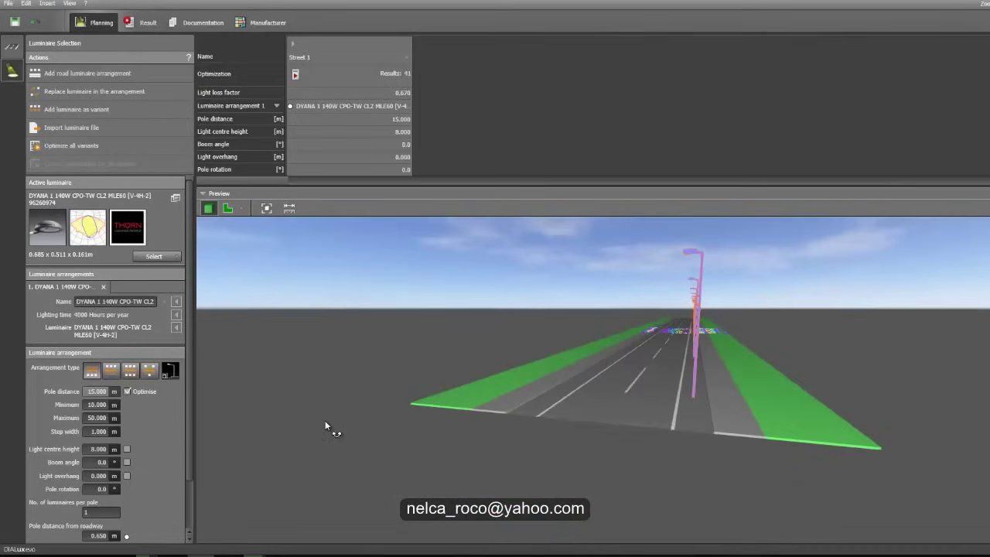
{"action": "left_click_drag", "start_coordinate": [430, 374], "coordinate": [248, 383]}
Compare the double-row, opposite single-row and staggered pole arrangements in the preview, and return to the original single row
{"action": "left_click", "coordinate": [130, 372]}
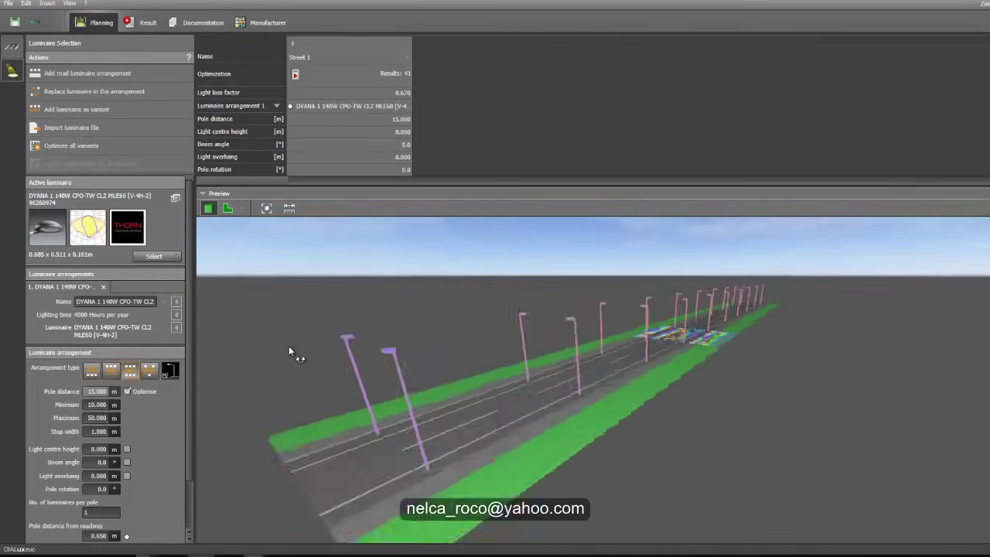
{"action": "left_click", "coordinate": [111, 373]}
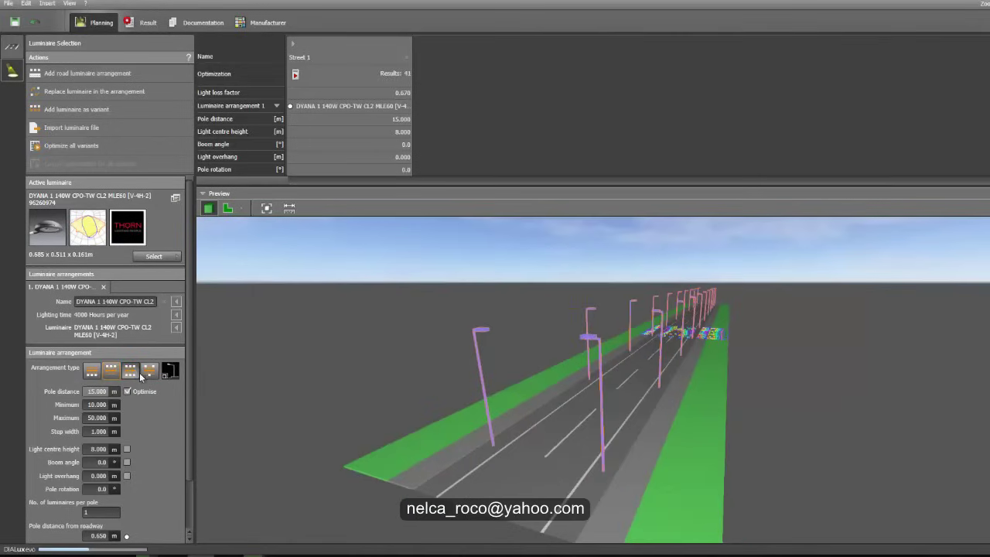
{"action": "right_click_drag", "start_coordinate": [333, 387], "coordinate": [314, 399]}
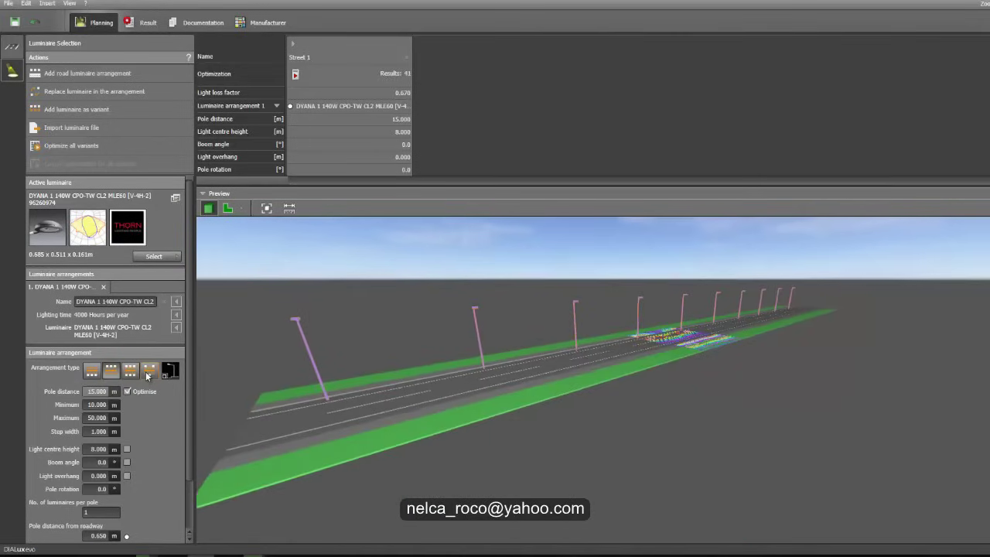
{"action": "left_click", "coordinate": [149, 372]}
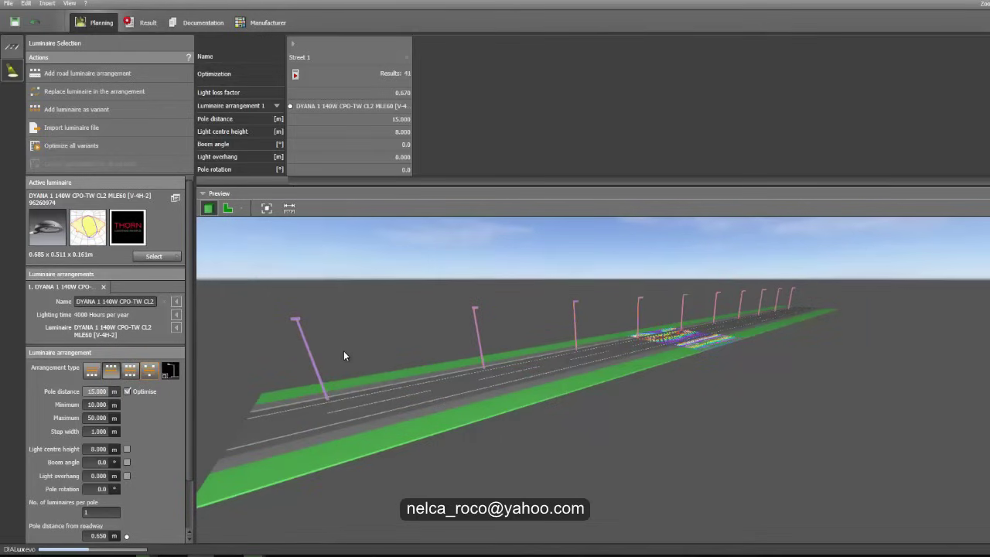
{"action": "right_click_drag", "start_coordinate": [359, 352], "coordinate": [356, 339]}
{"action": "left_click_drag", "start_coordinate": [356, 341], "coordinate": [345, 343]}
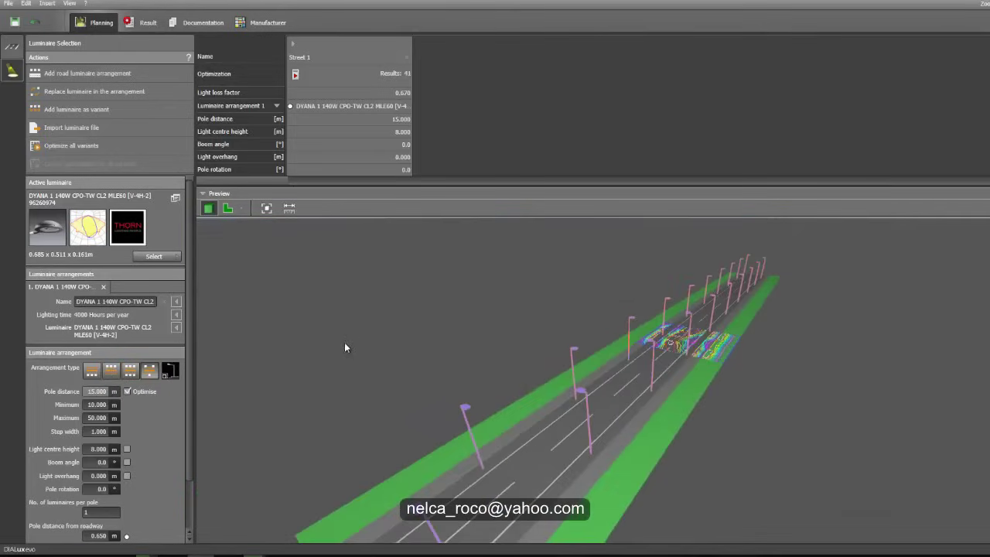
{"action": "left_click", "coordinate": [92, 371]}
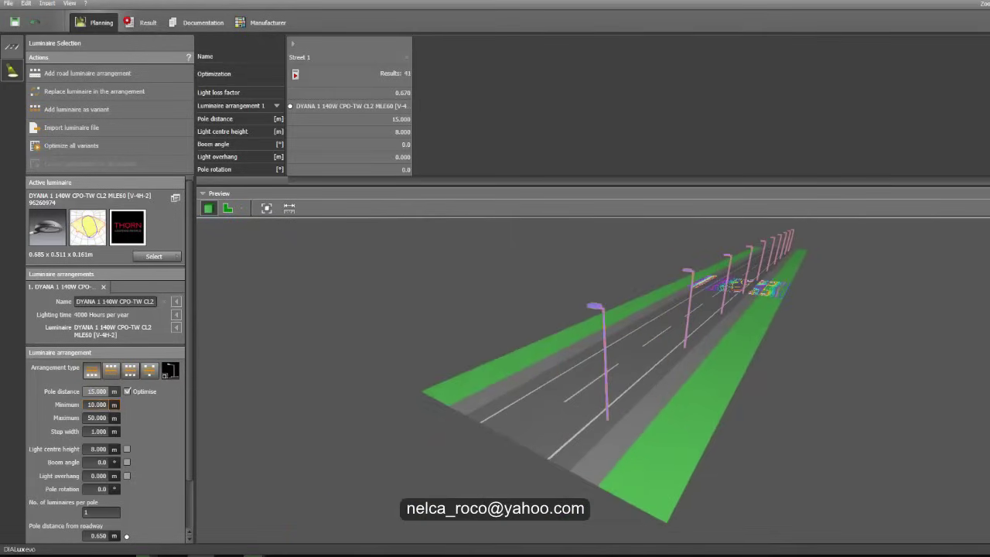
Turn off pole distance optimisation, set the pole distance to 10 m, and set the boom angle to 5°
{"action": "left_click", "coordinate": [127, 392]}
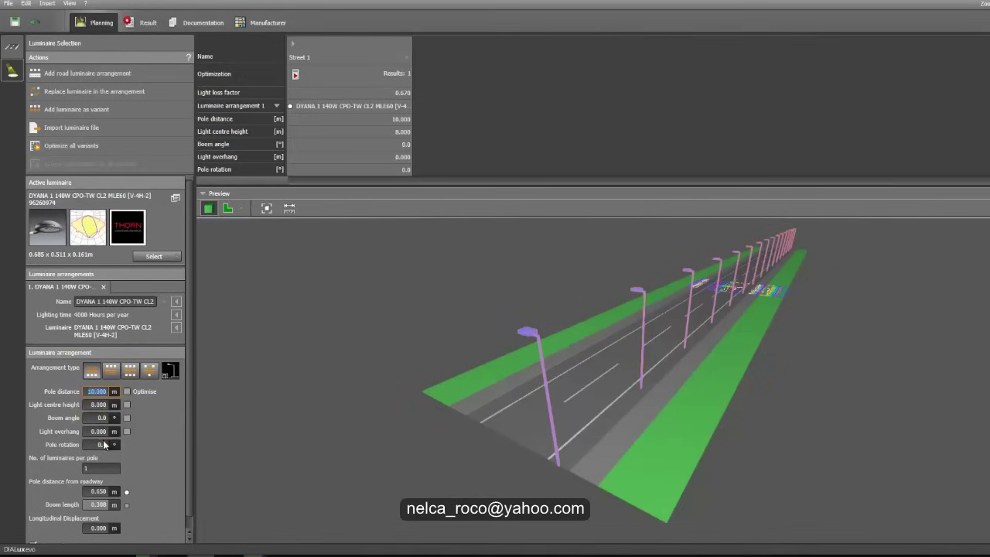
{"action": "right_click_drag", "start_coordinate": [309, 390], "coordinate": [290, 385]}
{"action": "left_click_drag", "start_coordinate": [104, 418], "coordinate": [2, 526]}
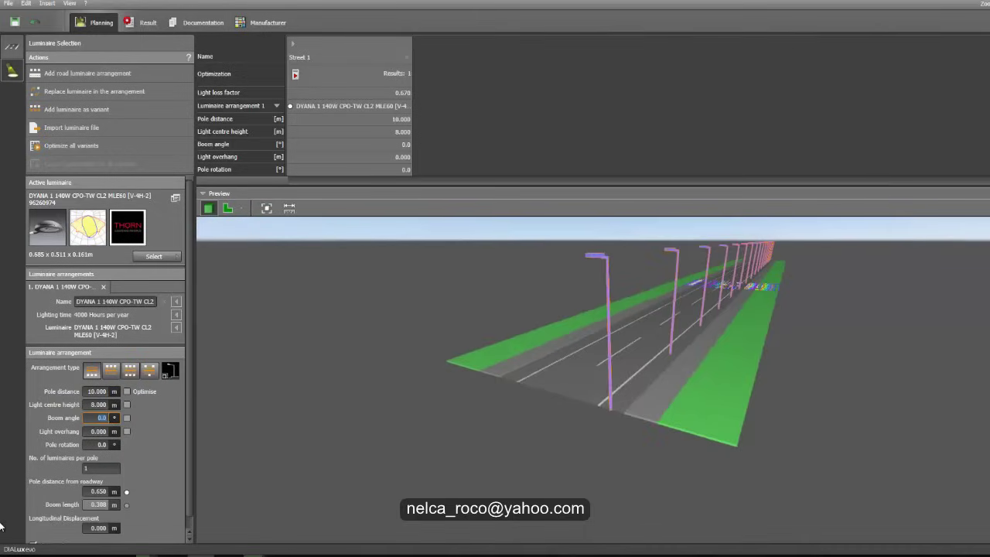
{"action": "type", "text": "0.5"}
{"action": "key", "text": "Return"}
{"action": "left_click_drag", "start_coordinate": [97, 418], "coordinate": [120, 423]}
{"action": "type", "text": "5"}
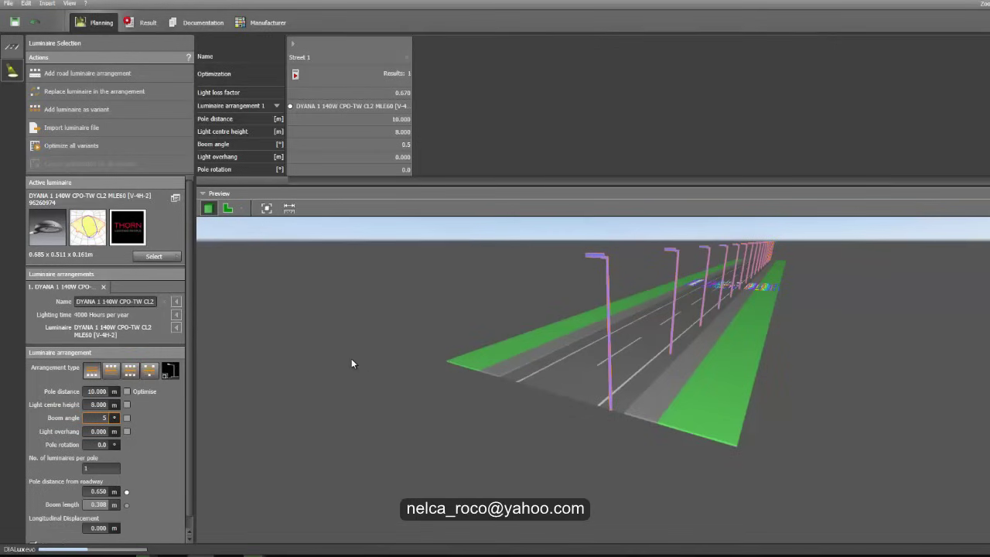
Set the light overhang to 0.5 m and check the luminaires over the roadway in the 3D preview
{"action": "left_click", "coordinate": [99, 431]}
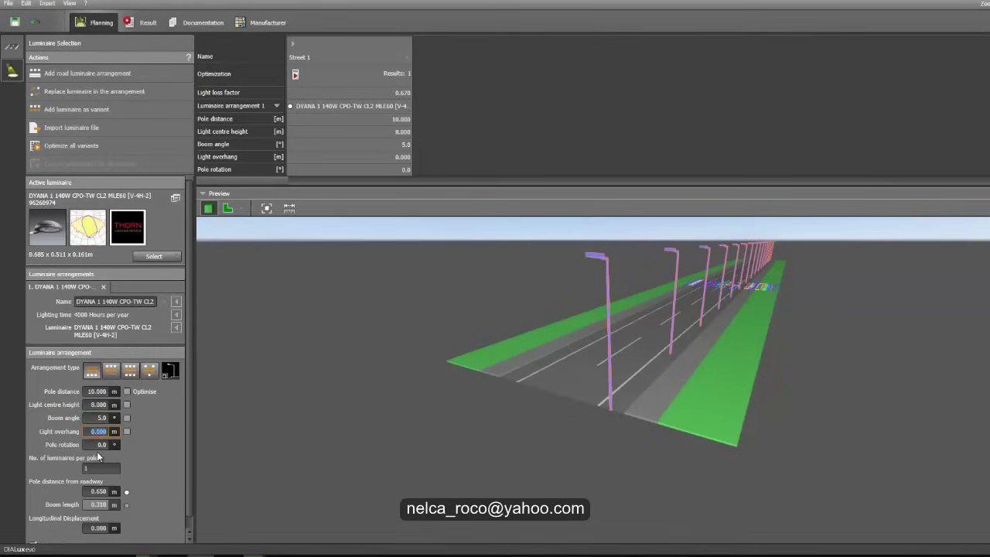
{"action": "type", "text": ".5"}
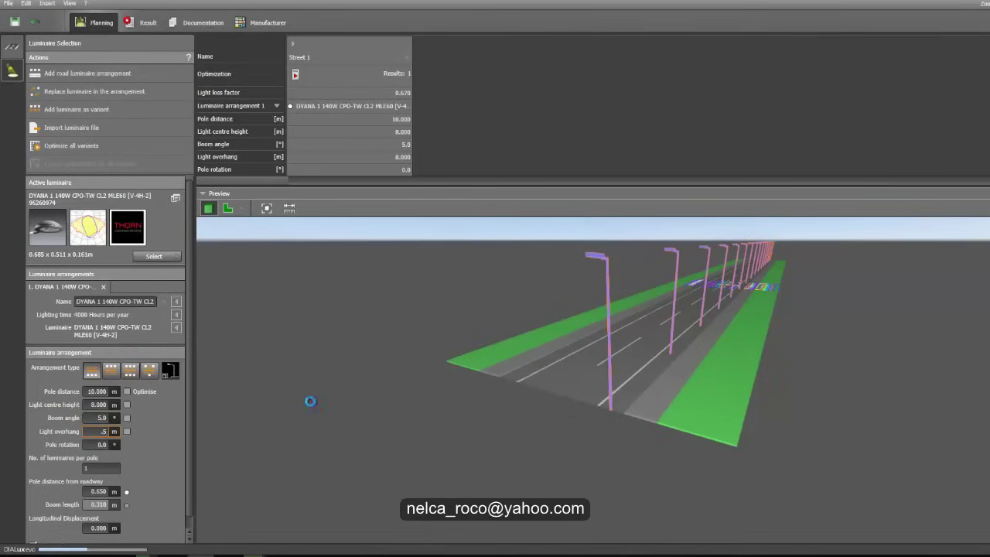
{"action": "right_click_drag", "start_coordinate": [442, 291], "coordinate": [376, 386]}
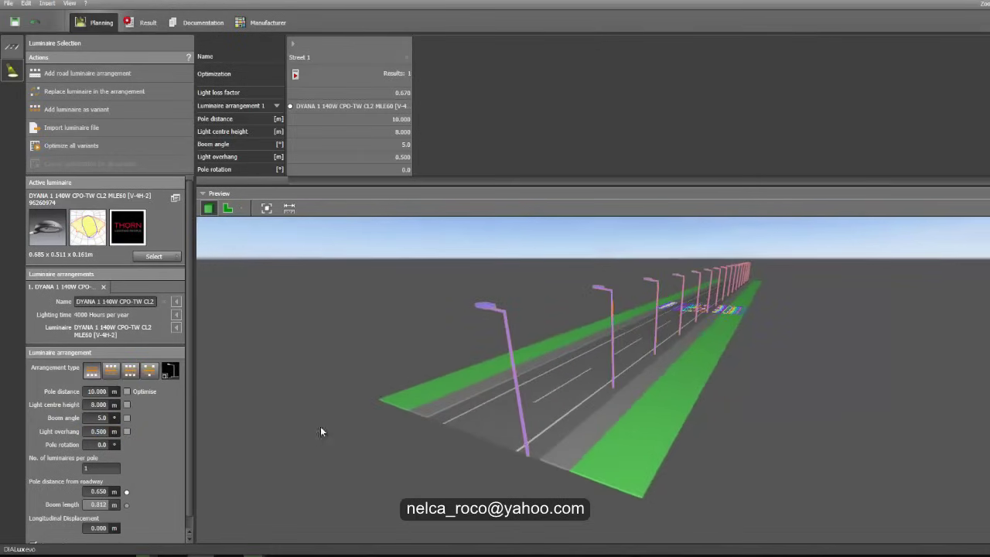
{"action": "scroll", "coordinate": [189, 441], "scroll_direction": "down", "scroll_amount": 1}
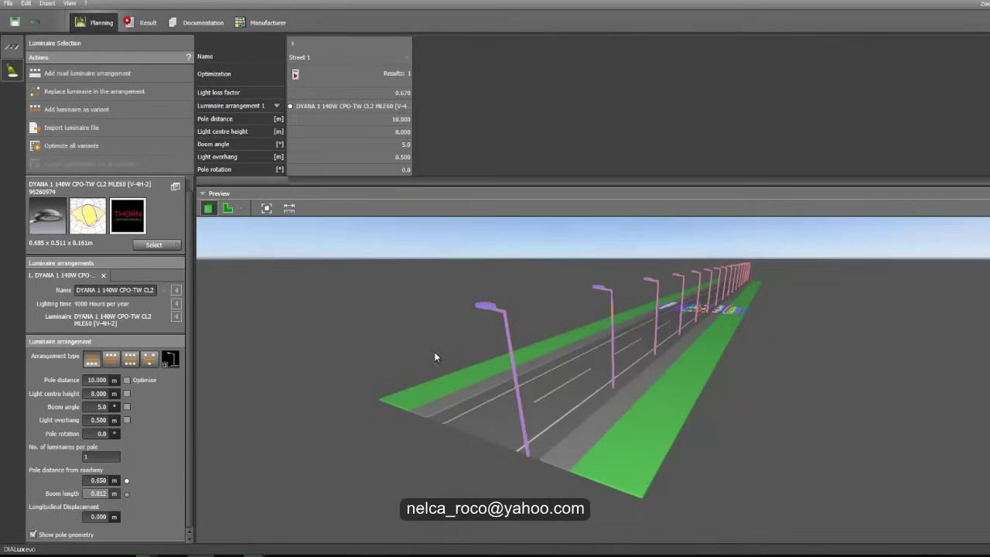
{"action": "left_click_drag", "start_coordinate": [436, 357], "coordinate": [453, 380]}
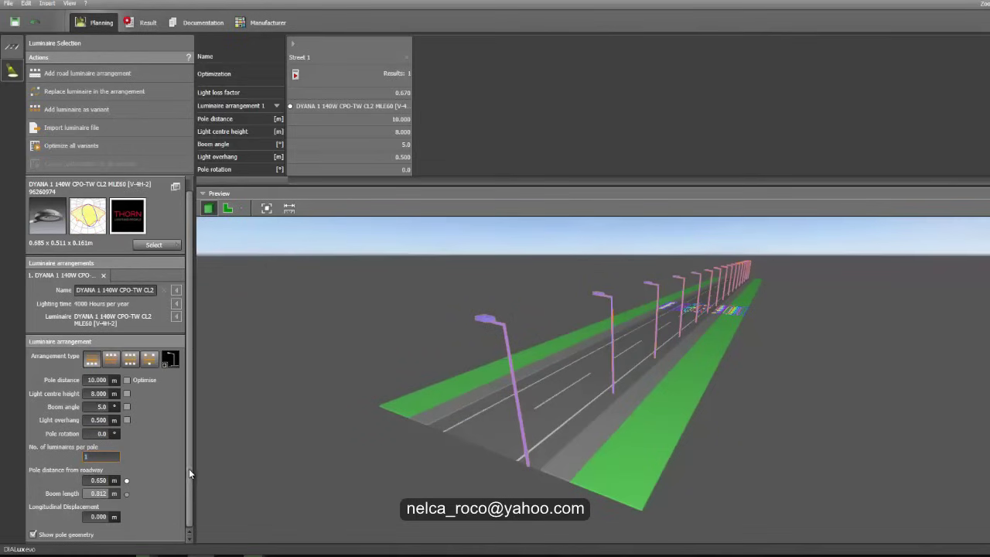
Try a pole distance from roadway of 1.5 m and view the poles' position in the 3D preview
{"action": "left_click", "coordinate": [102, 480]}
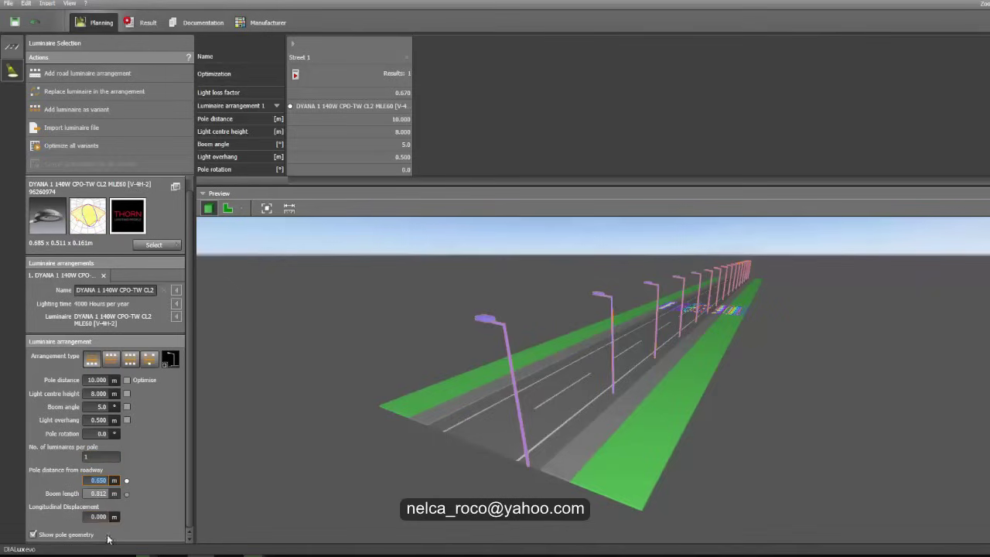
{"action": "type", "text": "1.5"}
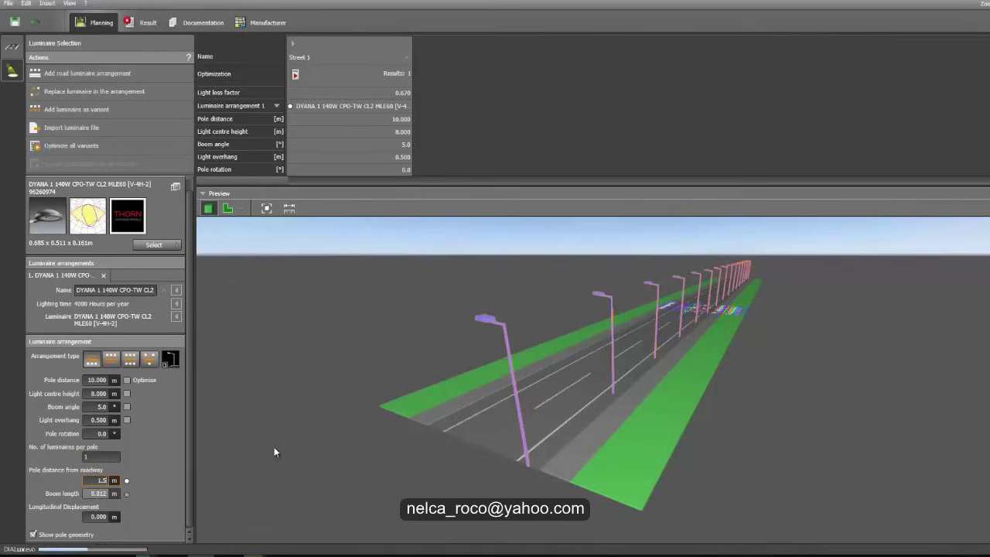
{"action": "key", "text": "Return"}
{"action": "mouse_move", "coordinate": [289, 426]}
{"action": "left_mouse_down"}
{"action": "mouse_move", "coordinate": [312, 416]}
{"action": "mouse_move", "coordinate": [288, 416]}
{"action": "left_mouse_up"}
Set the pole distance from roadway to 2.5 m and check the poles on the sidewalk in the preview
{"action": "left_click", "coordinate": [97, 481]}
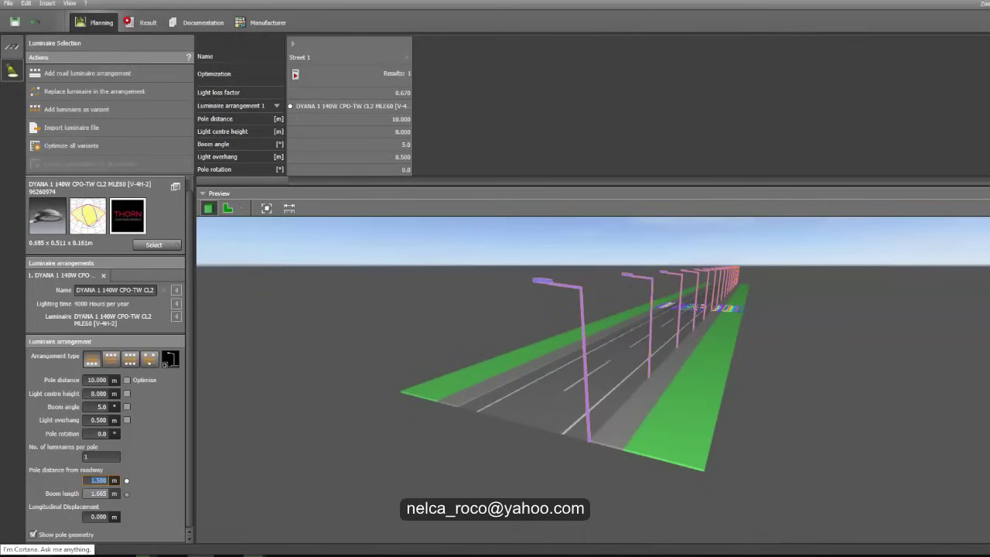
{"action": "type", "text": "2.5"}
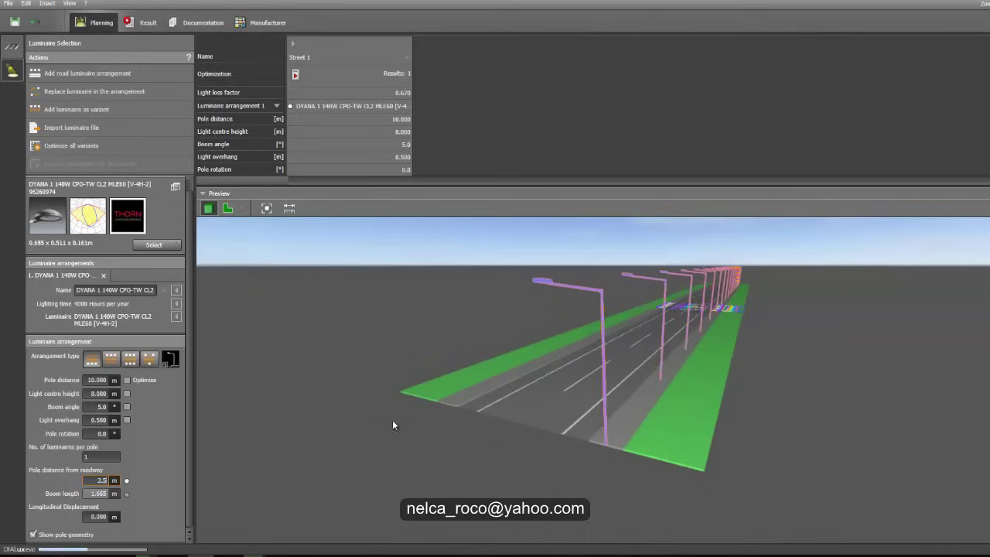
{"action": "right_click_drag", "start_coordinate": [414, 420], "coordinate": [407, 419]}
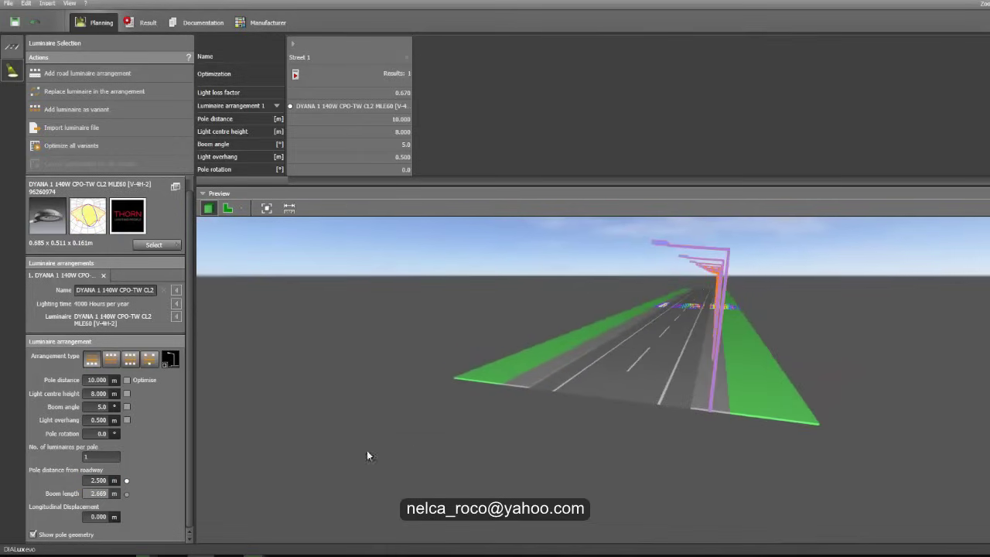
Set the pole distance from roadway to 2 m and check the poles on the sidewalk in the 3D preview
{"action": "left_click", "coordinate": [97, 480]}
{"action": "type", "text": "2"}
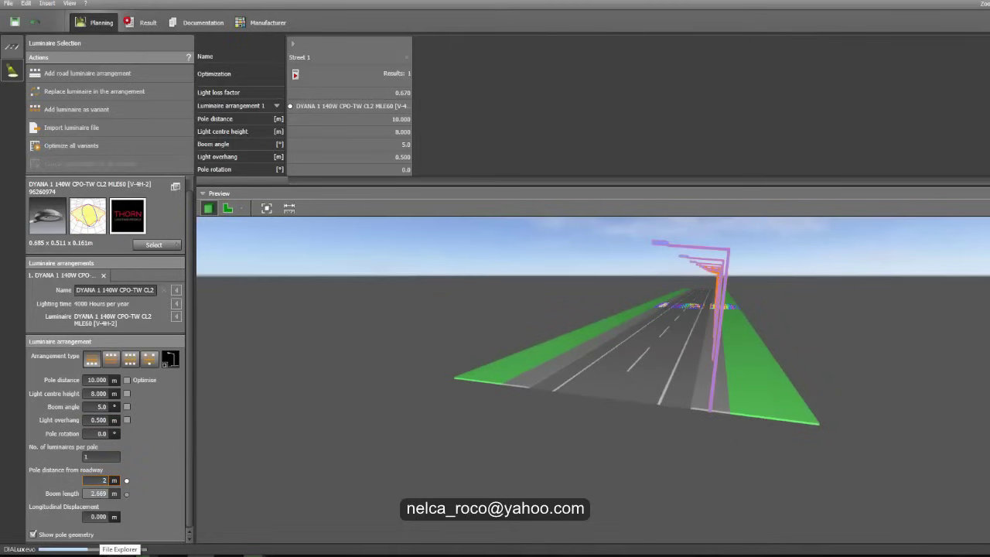
{"action": "mouse_move", "coordinate": [120, 551]}
{"action": "right_click_drag", "start_coordinate": [433, 465], "coordinate": [398, 461]}
{"action": "scroll", "coordinate": [398, 461], "scroll_direction": "up", "scroll_amount": 3}
{"action": "scroll", "coordinate": [398, 461], "scroll_direction": "down", "scroll_amount": 2}
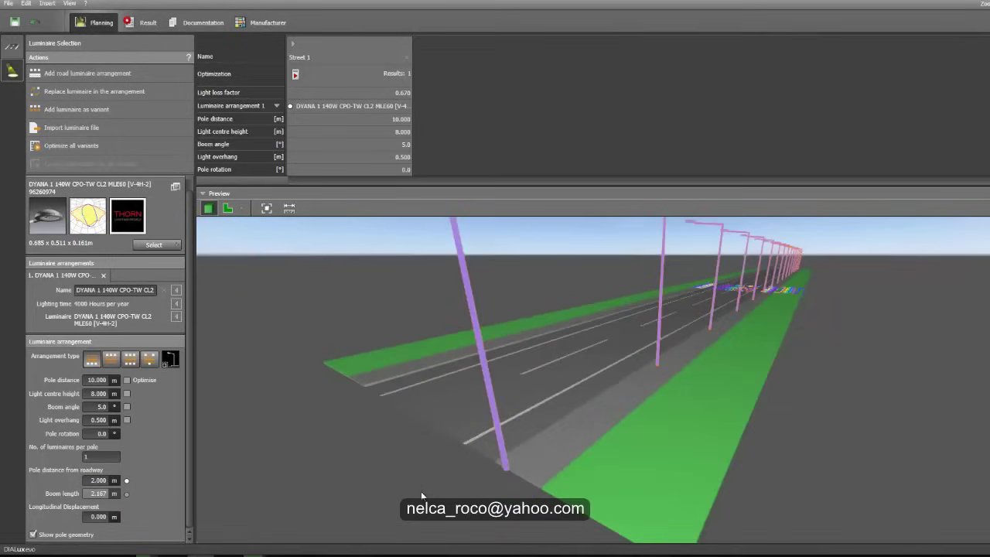
{"action": "right_click_drag", "start_coordinate": [421, 492], "coordinate": [427, 491]}
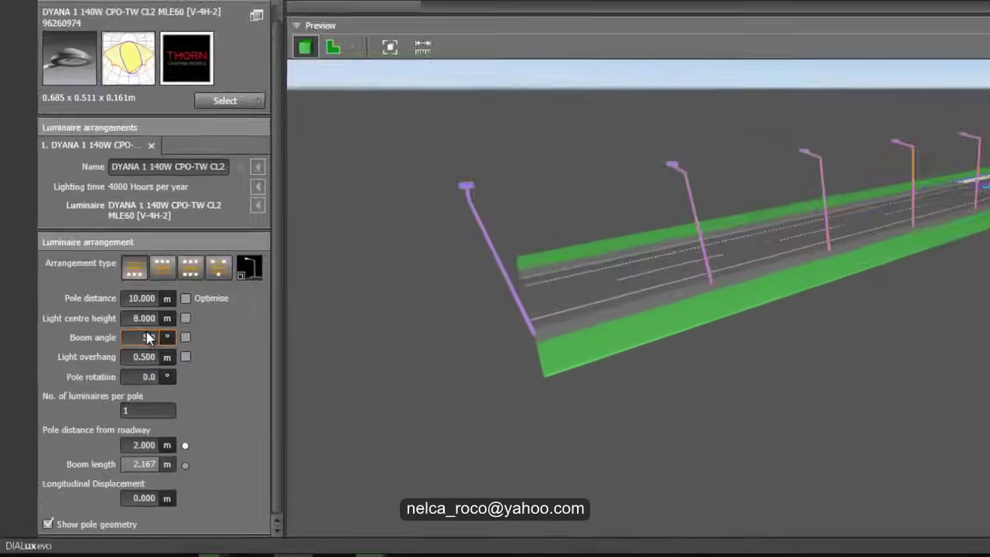
Enlarge the results table and deactivate the Em, Emin and U0 requirements of Sidewalk 1, Sidewalk 2 and Grass Strip 2
{"action": "mouse_move", "coordinate": [168, 358]}
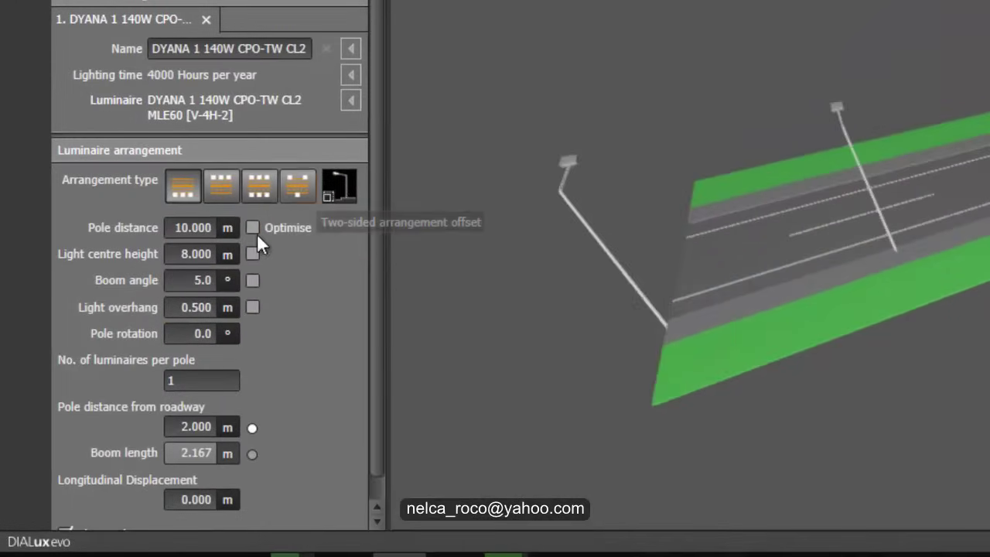
{"action": "left_click", "coordinate": [203, 258]}
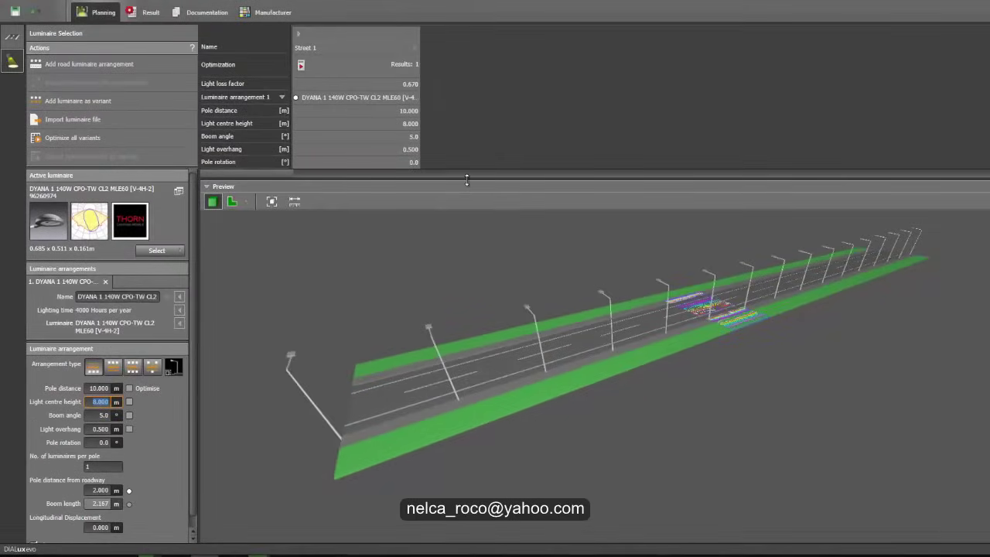
{"action": "left_click_drag", "start_coordinate": [466, 180], "coordinate": [464, 410]}
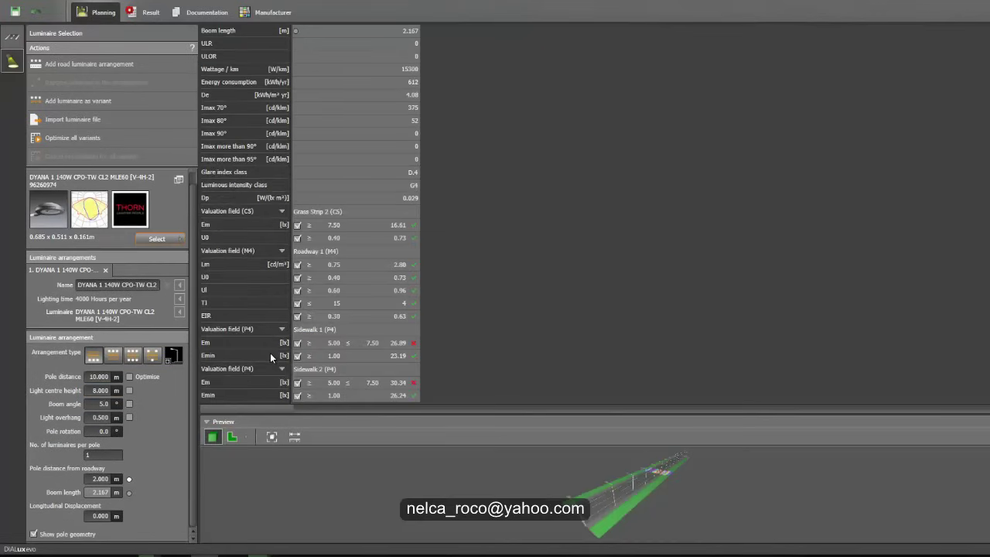
{"action": "left_click", "coordinate": [300, 359]}
{"action": "left_click", "coordinate": [298, 383]}
{"action": "left_click", "coordinate": [298, 396]}
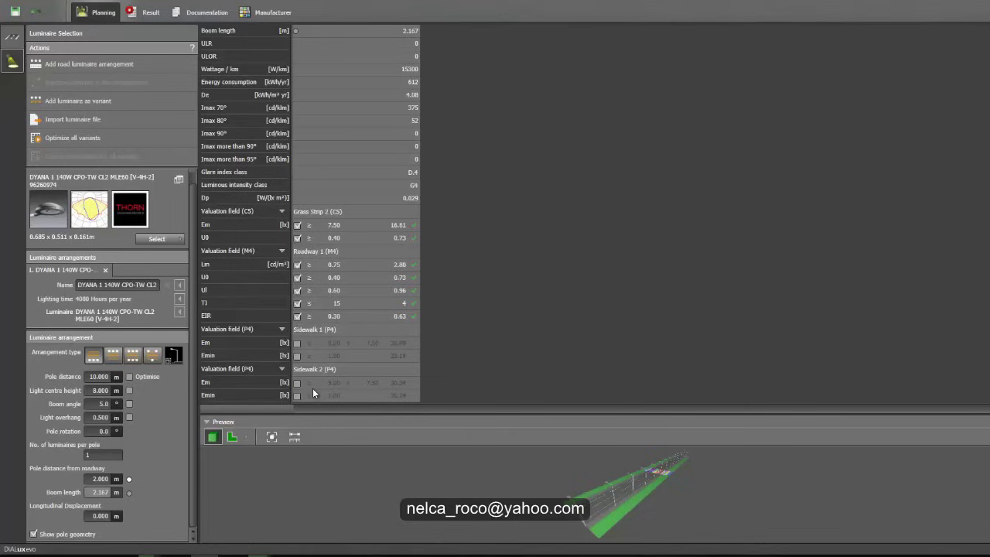
{"action": "left_click", "coordinate": [298, 225]}
{"action": "left_click", "coordinate": [299, 238]}
Open the documentation outputs and select the results summary of Roadway 1 (M4)
{"action": "left_click", "coordinate": [195, 12]}
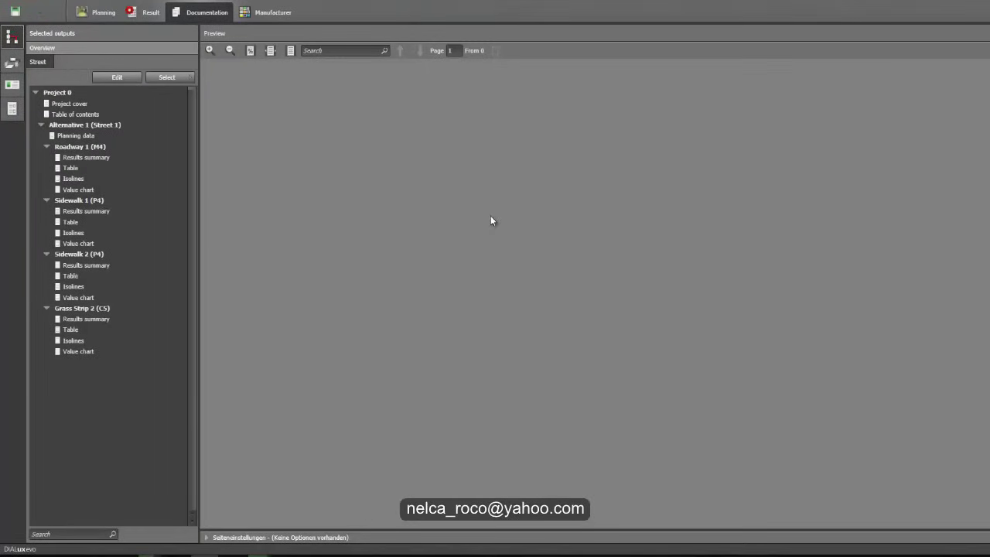
{"action": "left_click", "coordinate": [79, 156]}
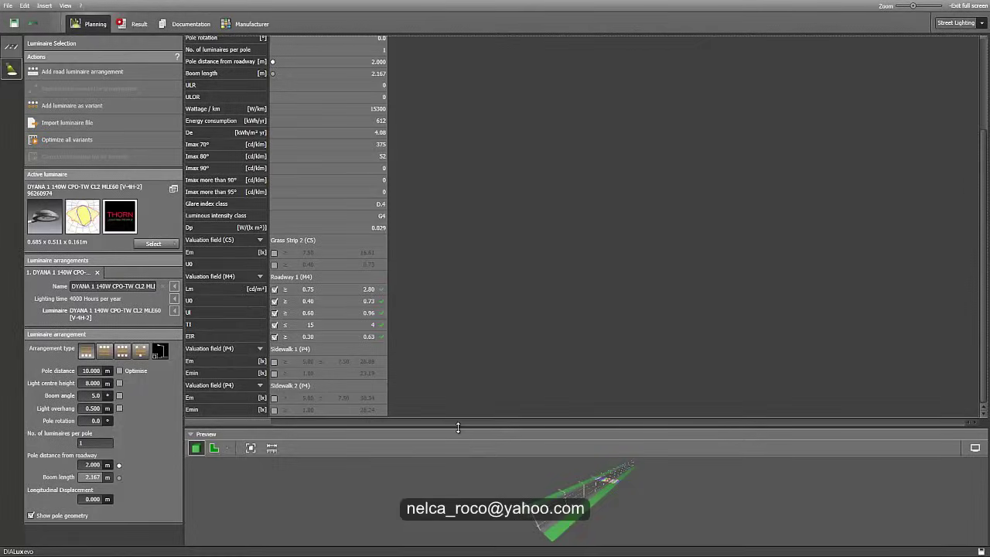
Enlarge the 3D preview again and view the street from the side opposite the poles
{"action": "left_click_drag", "start_coordinate": [469, 378], "coordinate": [473, 175]}
{"action": "right_click_drag", "start_coordinate": [468, 356], "coordinate": [573, 289]}
{"action": "left_click_drag", "start_coordinate": [573, 287], "coordinate": [494, 360]}
{"action": "middle_click_drag", "start_coordinate": [579, 328], "coordinate": [566, 314]}
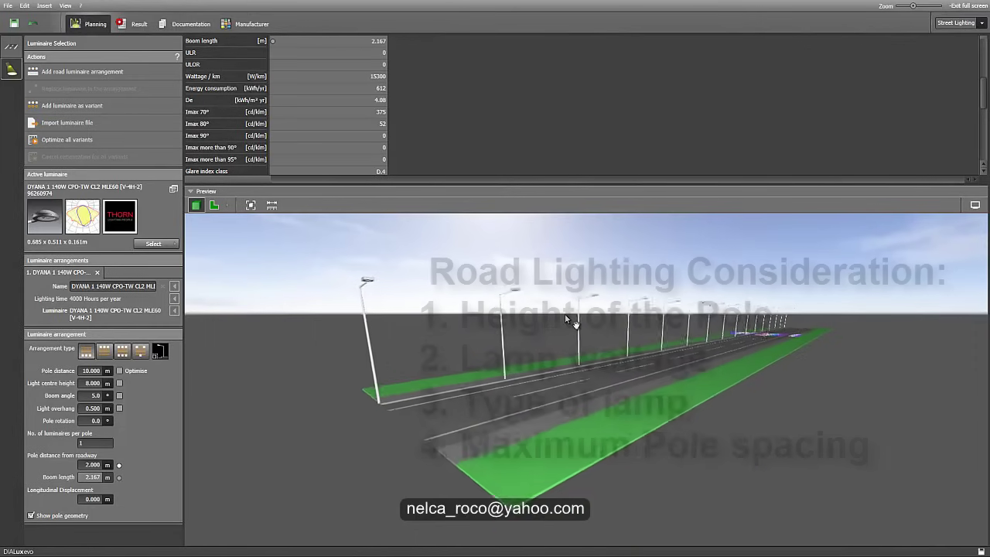
{"action": "mouse_move", "coordinate": [824, 481]}
{"action": "left_mouse_down"}
{"action": "mouse_move", "coordinate": [813, 479]}
{"action": "mouse_move", "coordinate": [831, 484]}
{"action": "mouse_move", "coordinate": [819, 470]}
{"action": "left_mouse_up"}
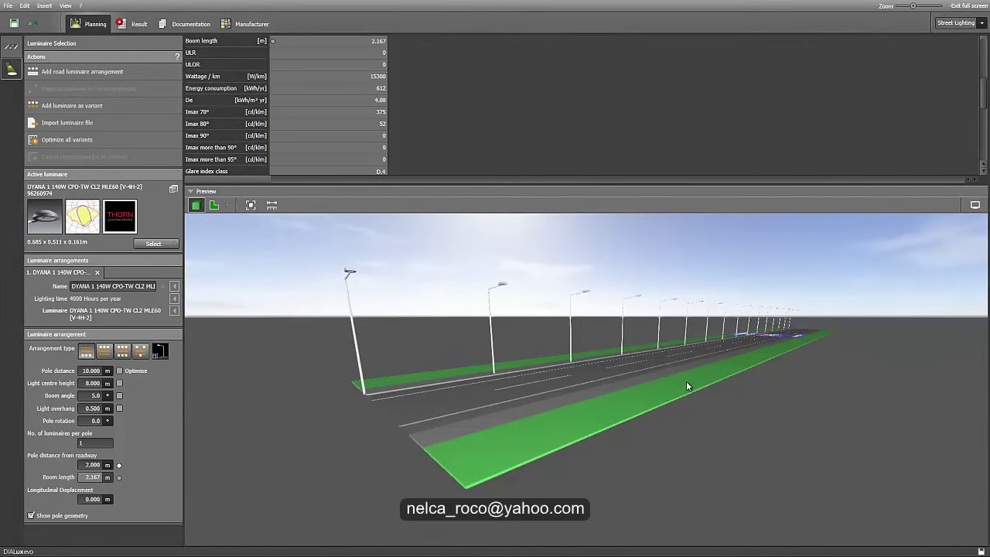
Examine the pole spacing and luminaire positions along the roadway in the 3D preview from several angles and distances
{"action": "right_click_drag", "start_coordinate": [765, 440], "coordinate": [681, 443]}
{"action": "scroll", "coordinate": [671, 459], "scroll_direction": "down", "scroll_amount": 4}
{"action": "scroll", "coordinate": [708, 371], "scroll_direction": "up", "scroll_amount": 4}
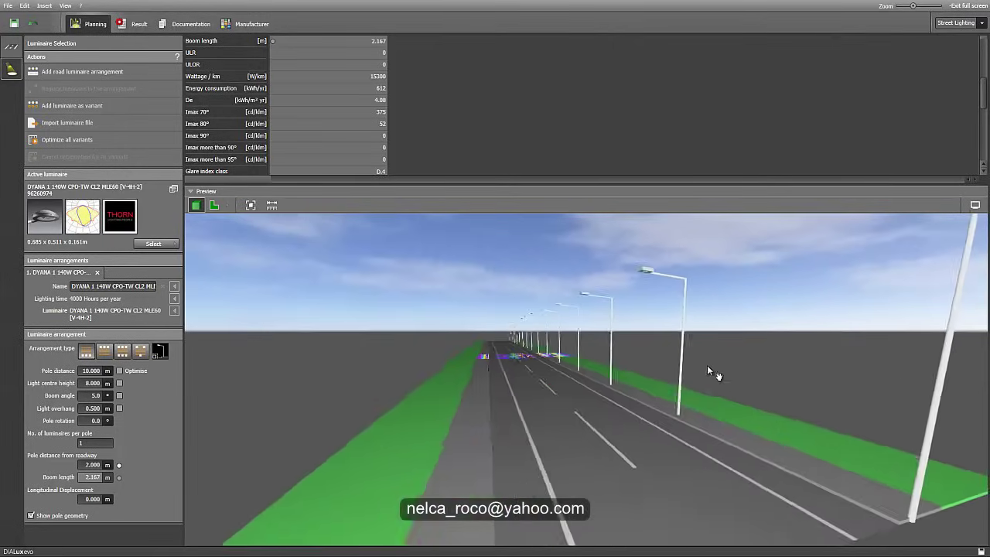
{"action": "scroll", "coordinate": [706, 366], "scroll_direction": "down", "scroll_amount": 5}
{"action": "right_click_drag", "start_coordinate": [704, 374], "coordinate": [681, 394]}
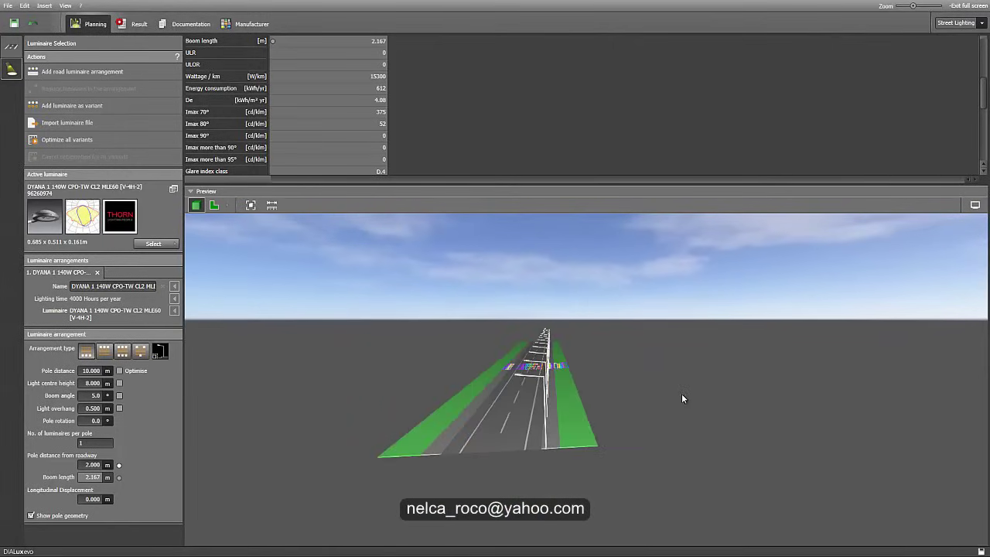
{"action": "scroll", "coordinate": [584, 427], "scroll_direction": "up", "scroll_amount": 3}
{"action": "scroll", "coordinate": [487, 402], "scroll_direction": "down", "scroll_amount": 3}
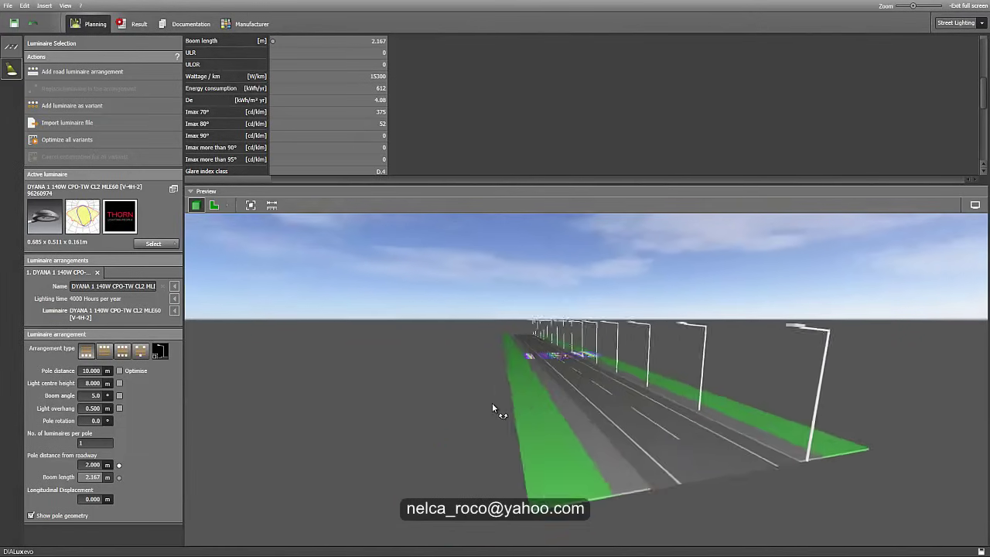
{"action": "right_click_drag", "start_coordinate": [492, 403], "coordinate": [587, 367]}
{"action": "right_click_drag", "start_coordinate": [500, 391], "coordinate": [622, 385]}
{"action": "scroll", "coordinate": [656, 361], "scroll_direction": "up", "scroll_amount": 3}
{"action": "scroll", "coordinate": [606, 364], "scroll_direction": "up", "scroll_amount": 3}
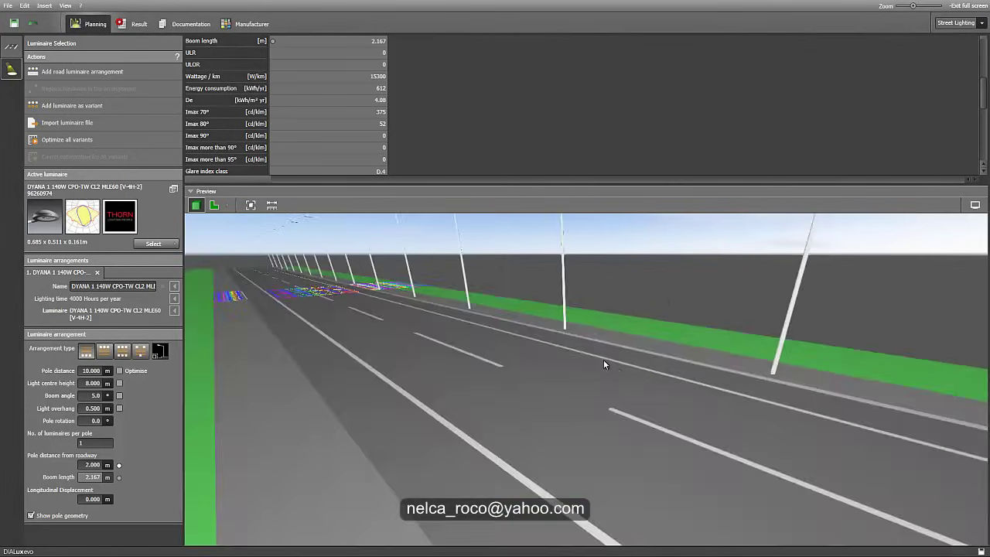
{"action": "scroll", "coordinate": [611, 368], "scroll_direction": "down", "scroll_amount": 2}
{"action": "middle_click_drag", "start_coordinate": [621, 375], "coordinate": [614, 361]}
{"action": "scroll", "coordinate": [612, 361], "scroll_direction": "up", "scroll_amount": 1}
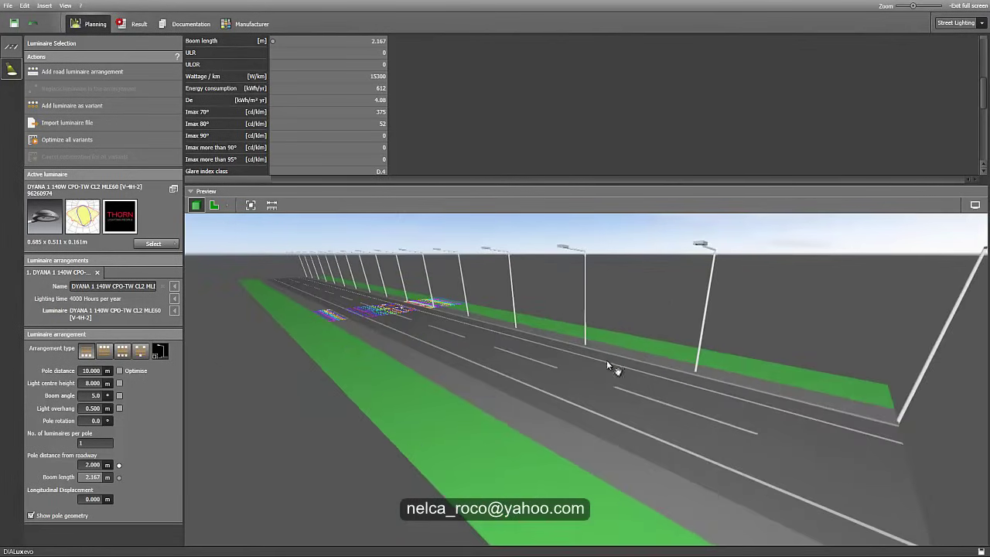
{"action": "scroll", "coordinate": [607, 360], "scroll_direction": "down", "scroll_amount": 3}
{"action": "middle_click_drag", "start_coordinate": [606, 371], "coordinate": [612, 373]}
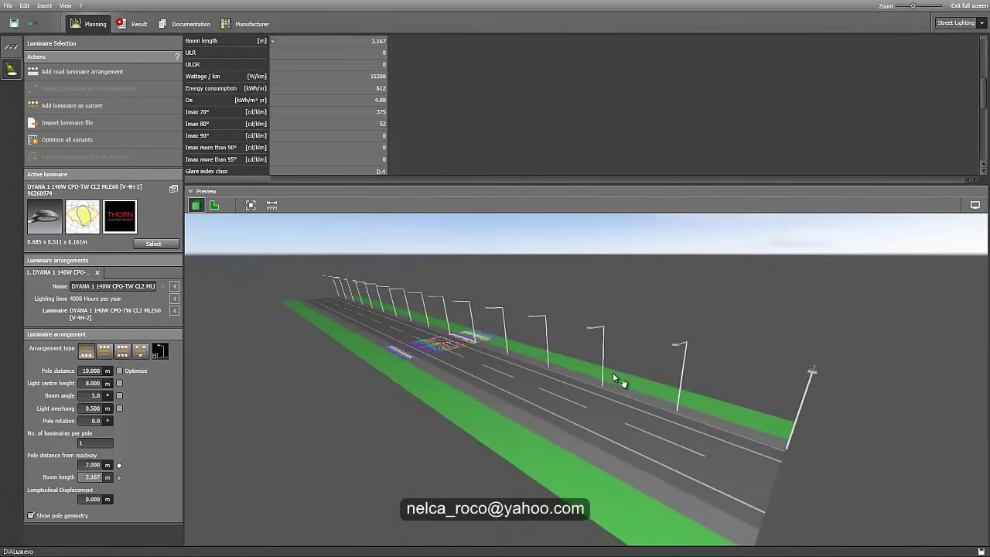
{"action": "scroll", "coordinate": [612, 373], "scroll_direction": "up", "scroll_amount": 3}
{"action": "scroll", "coordinate": [357, 422], "scroll_direction": "down", "scroll_amount": 3}
{"action": "middle_click_drag", "start_coordinate": [506, 422], "coordinate": [509, 423]}
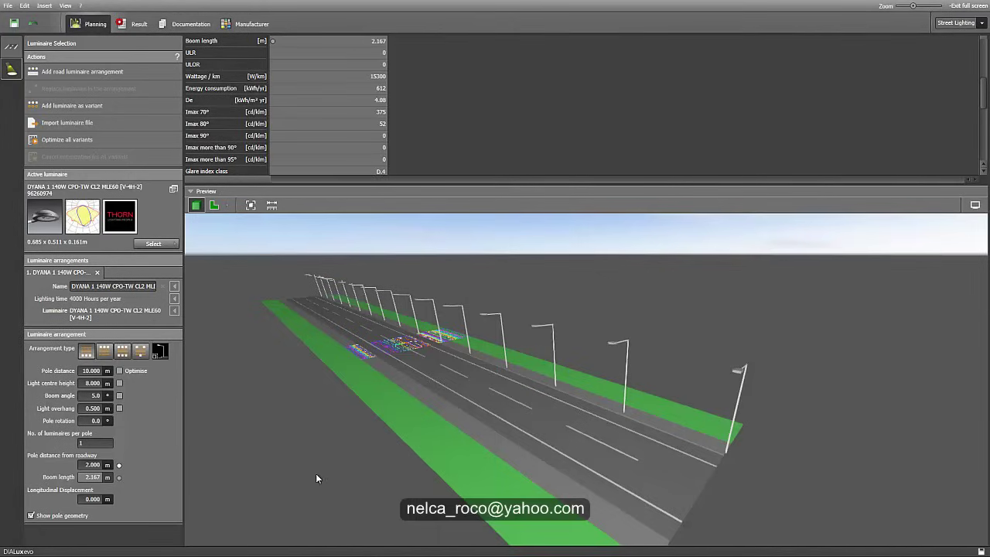
Switch to the Thorn website in Chrome, reset the product filter, and filter road lighting by lamp type LED with extended filter options
{"action": "key", "text": "super"}
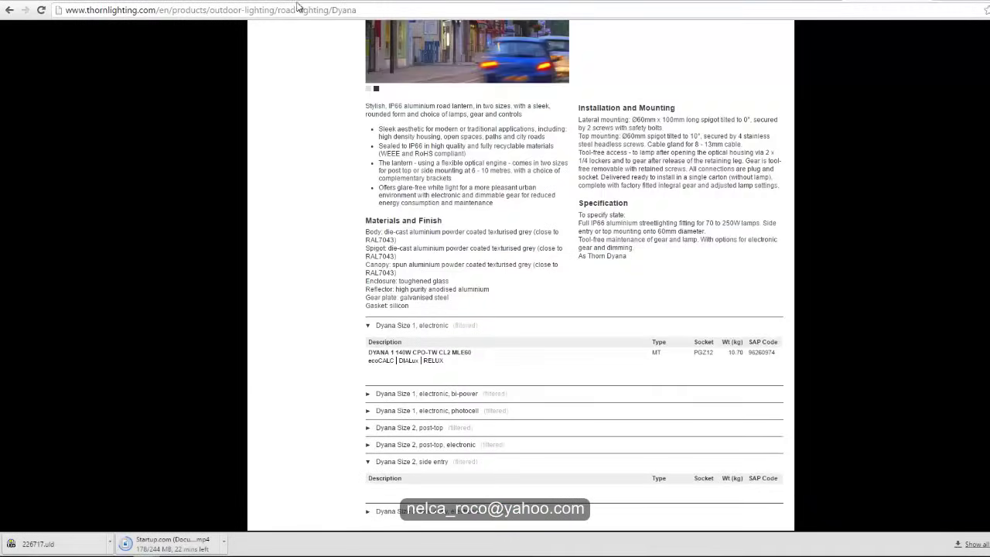
{"action": "scroll", "coordinate": [546, 238], "scroll_direction": "up", "scroll_amount": 7}
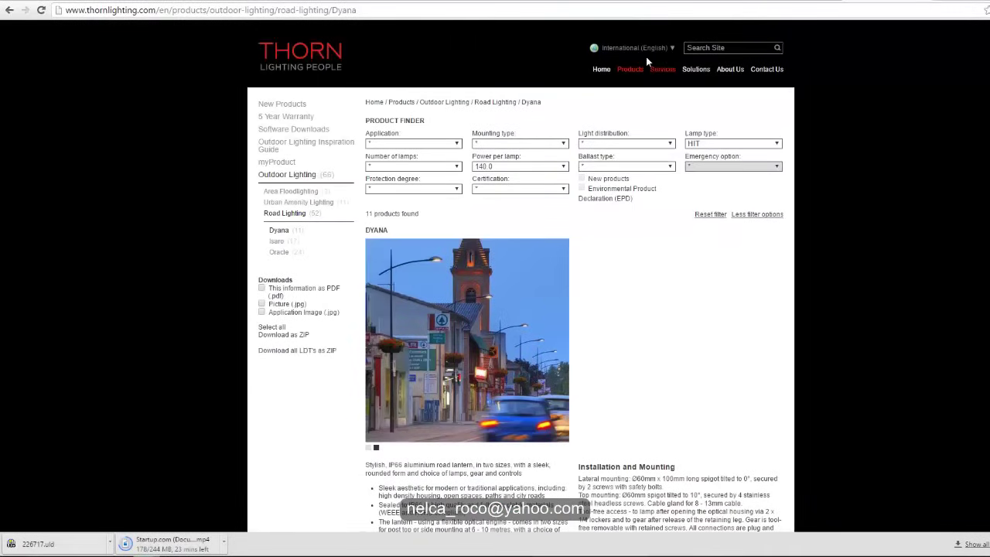
{"action": "left_click", "coordinate": [716, 215]}
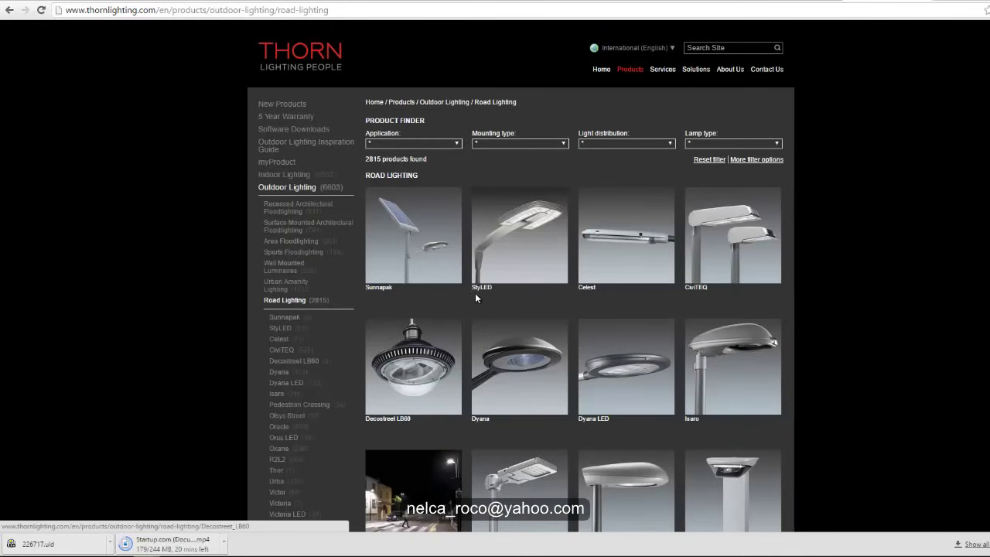
{"action": "left_click", "coordinate": [722, 142]}
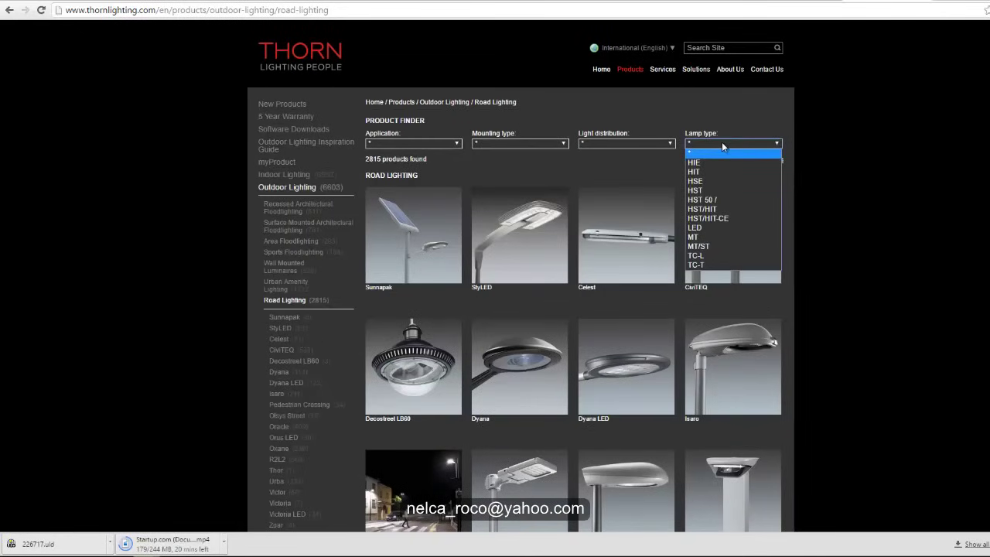
{"action": "left_click", "coordinate": [717, 228]}
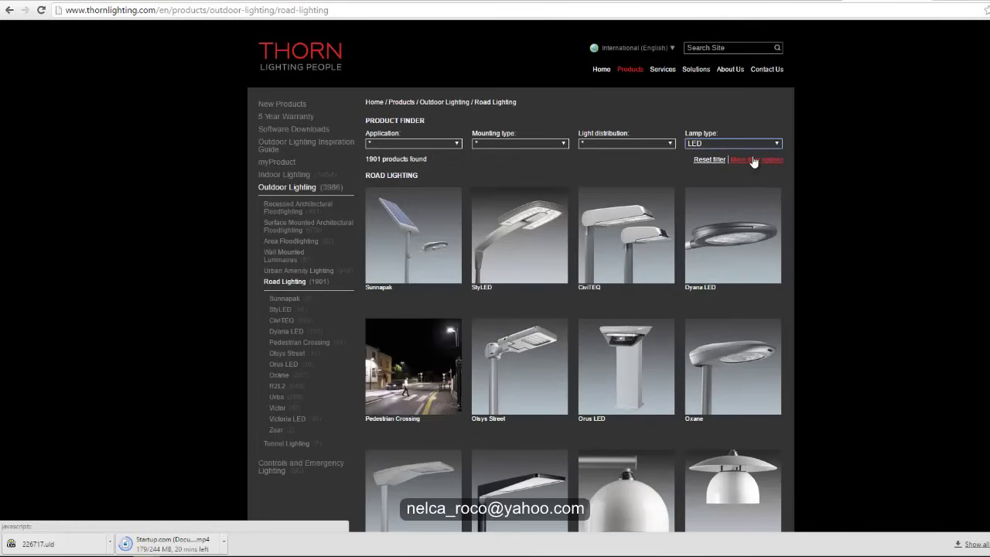
{"action": "left_click", "coordinate": [744, 160]}
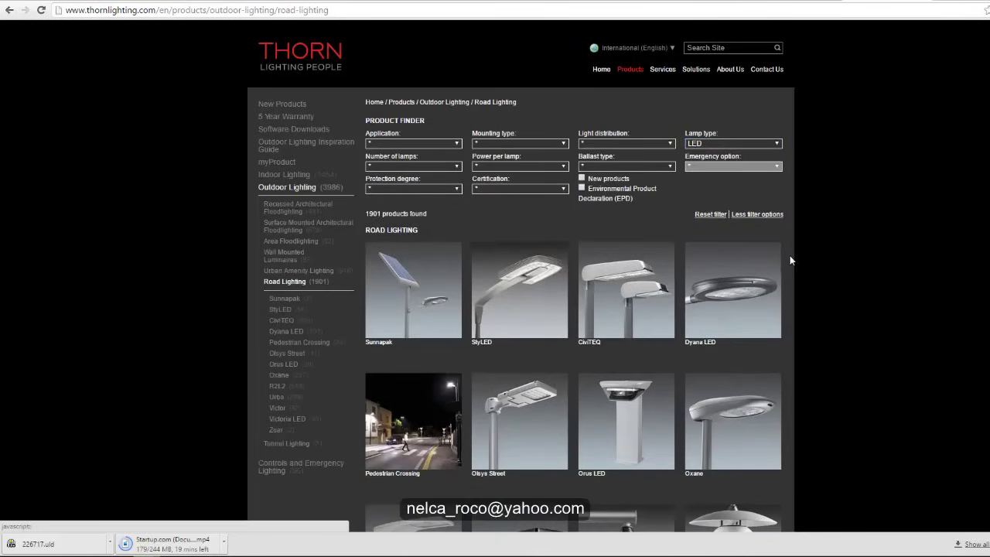
{"action": "scroll", "coordinate": [583, 263], "scroll_direction": "down", "scroll_amount": 3}
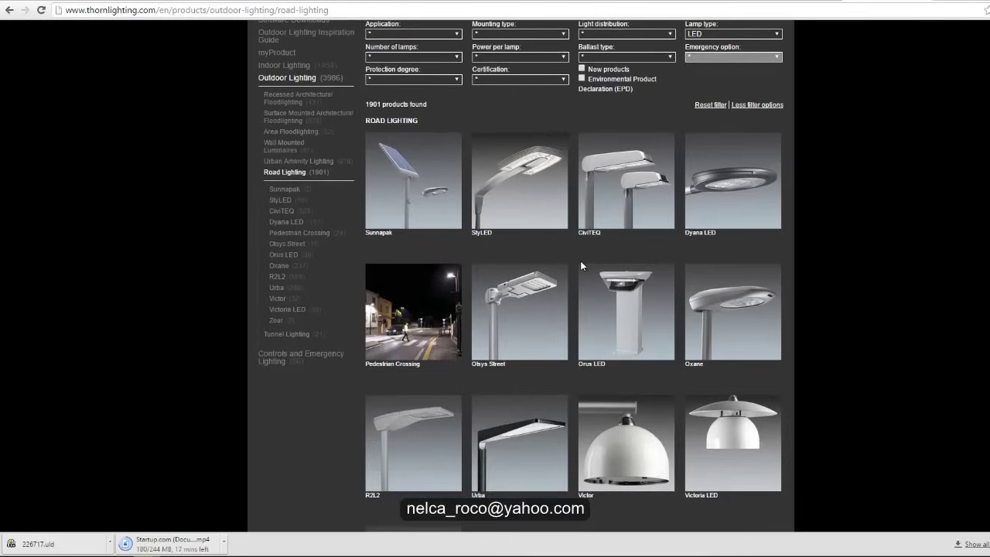
{"action": "scroll", "coordinate": [524, 159], "scroll_direction": "up", "scroll_amount": 3}
Try filtering the LED road lighting products by a power per lamp of 60.0, then reset the filter
{"action": "left_click", "coordinate": [520, 166]}
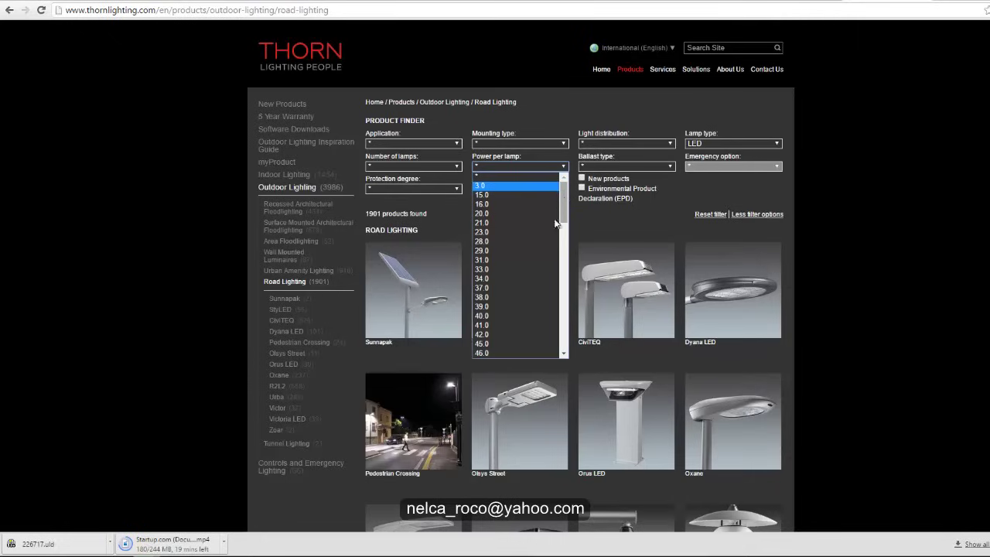
{"action": "scroll", "coordinate": [556, 274], "scroll_direction": "down", "scroll_amount": 4}
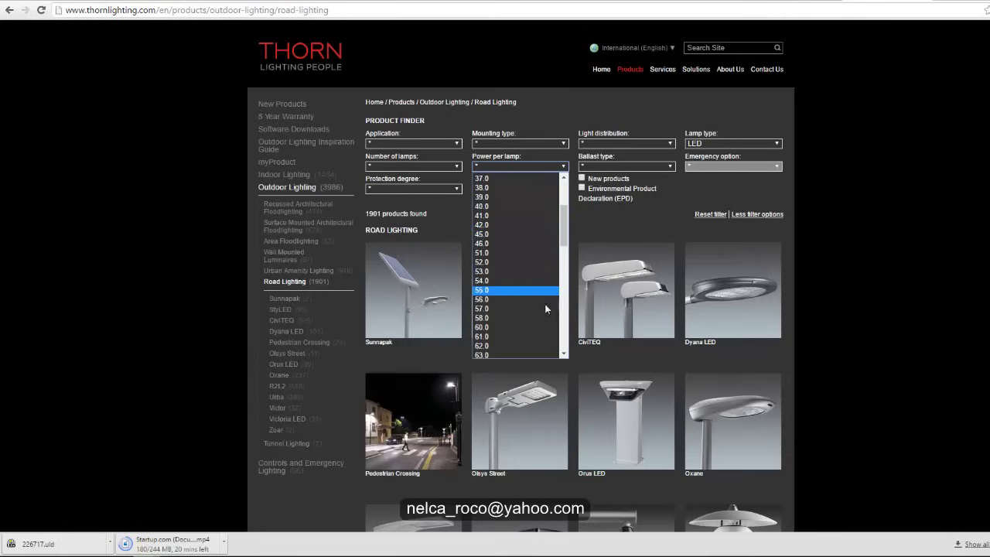
{"action": "left_click", "coordinate": [532, 328]}
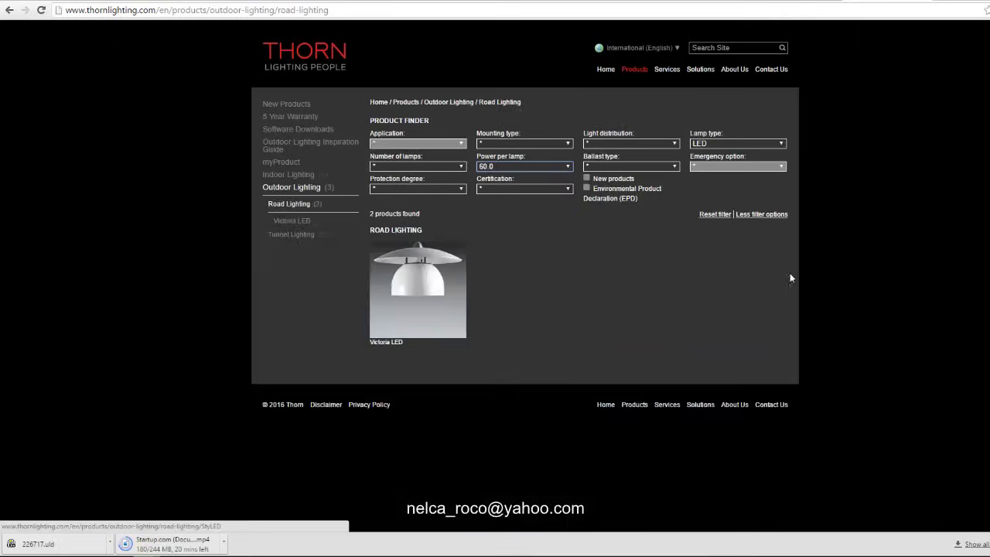
{"action": "left_click", "coordinate": [531, 166]}
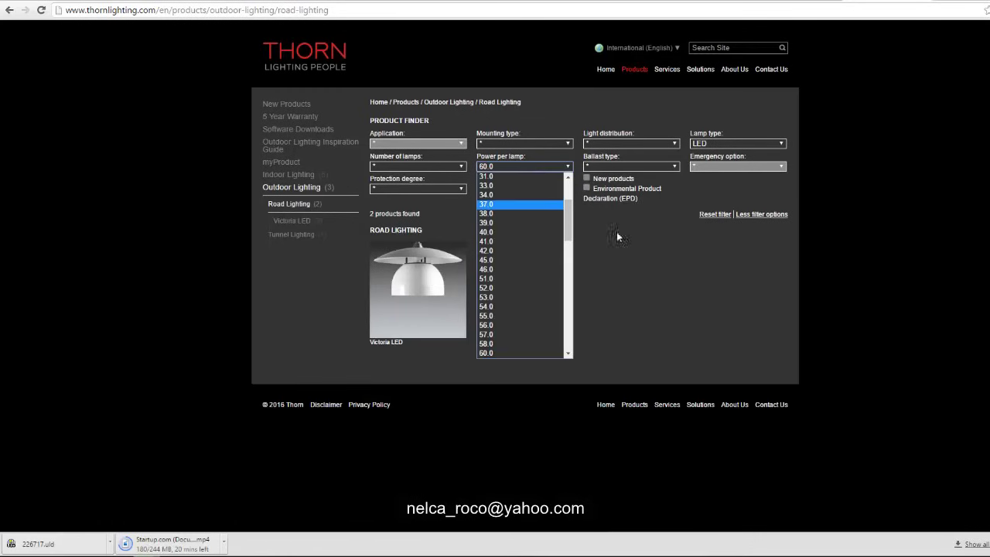
{"action": "left_click", "coordinate": [713, 215]}
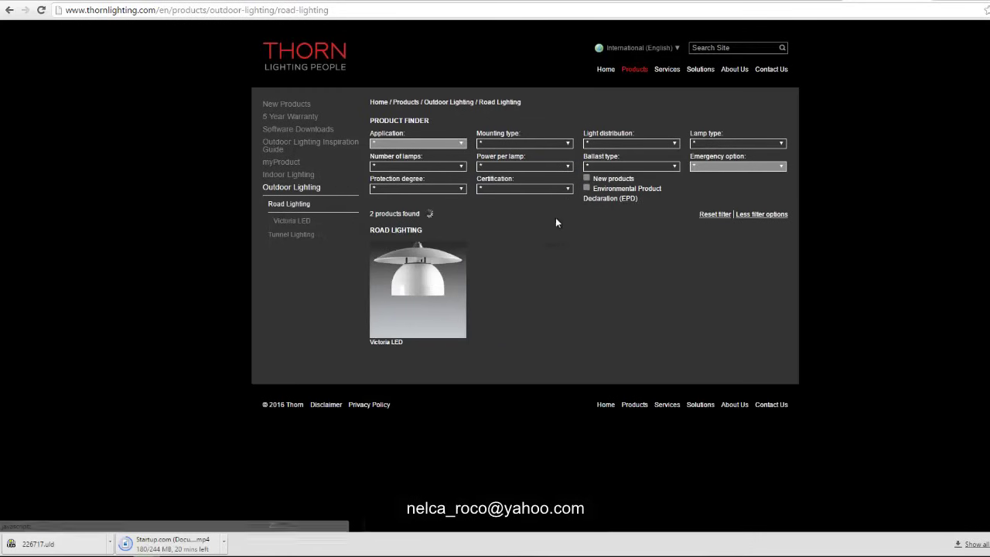
Filter the road lighting products by lamp type LED and open the Dyana LED product page
{"action": "left_click", "coordinate": [724, 144]}
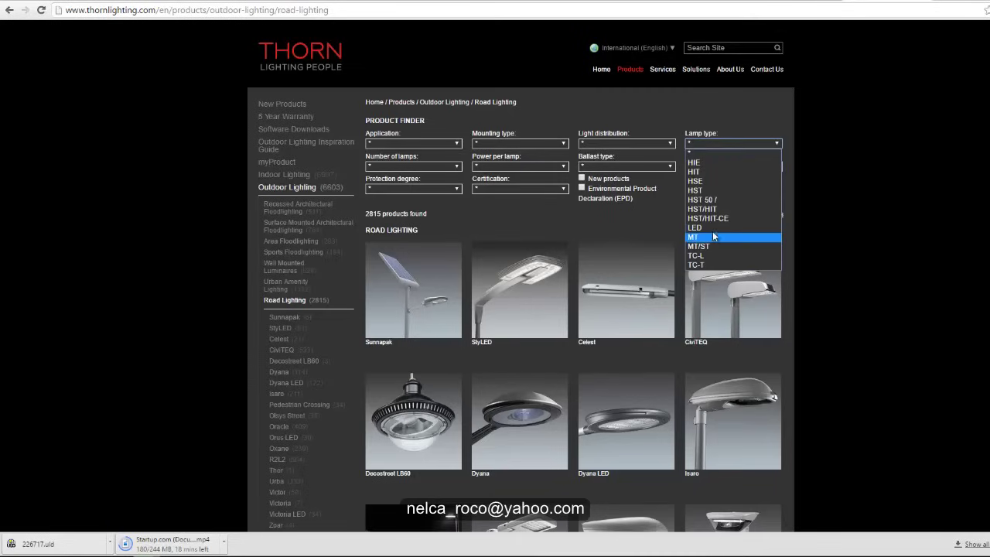
{"action": "left_click", "coordinate": [712, 228]}
{"action": "scroll", "coordinate": [622, 367], "scroll_direction": "down", "scroll_amount": 3}
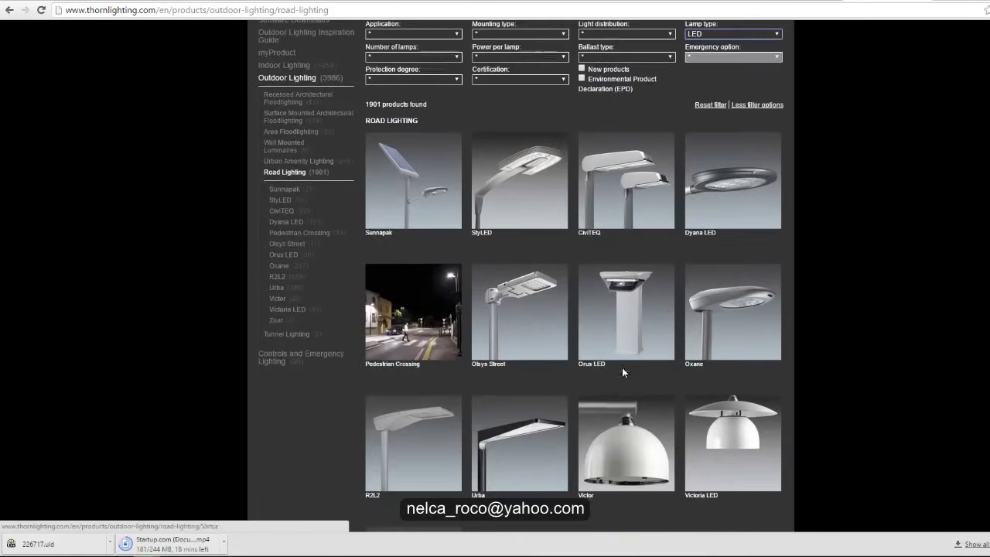
{"action": "left_click", "coordinate": [739, 199]}
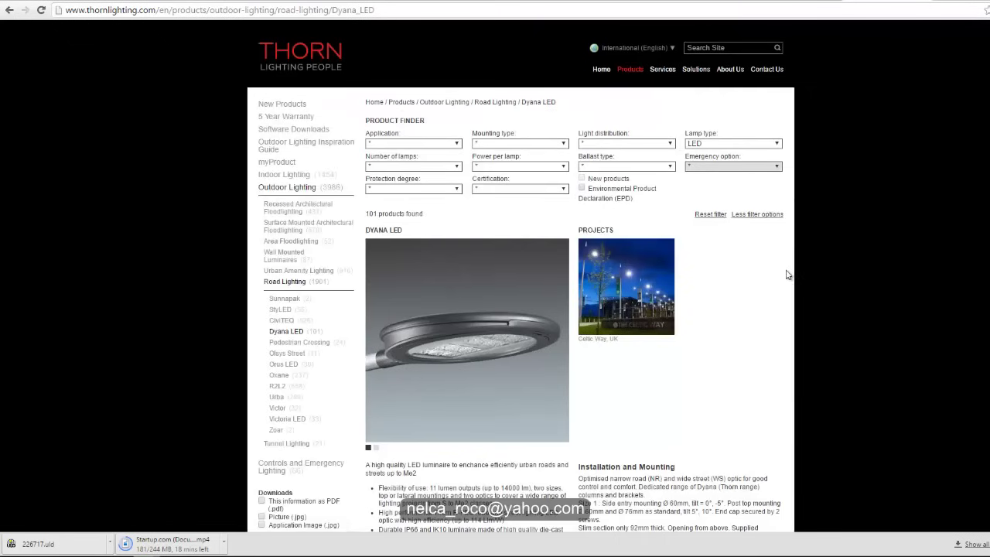
Look through the Dyana LED description, specification and the list of size 1 variants
{"action": "scroll", "coordinate": [725, 321], "scroll_direction": "down", "scroll_amount": 3}
{"action": "scroll", "coordinate": [724, 321], "scroll_direction": "down", "scroll_amount": 5}
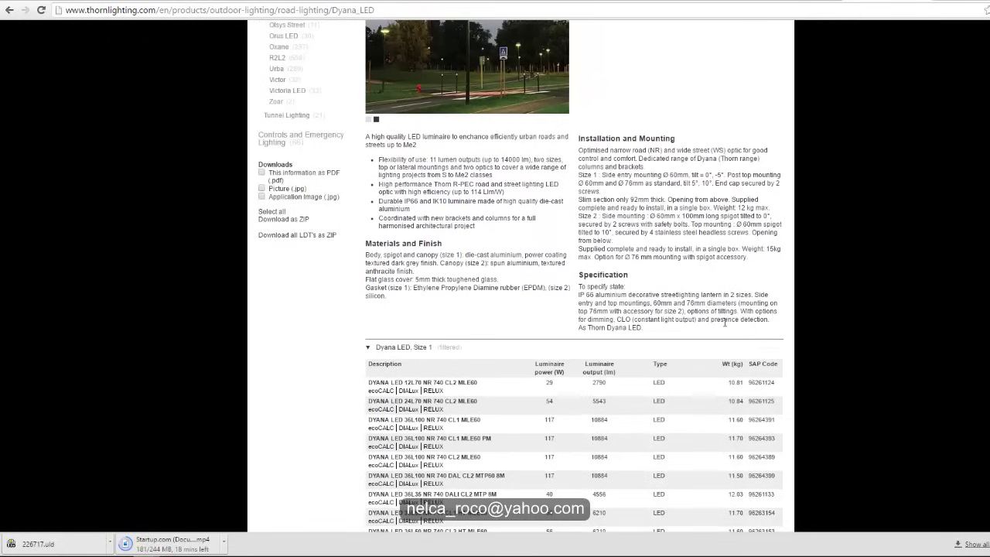
{"action": "scroll", "coordinate": [723, 263], "scroll_direction": "up", "scroll_amount": 6}
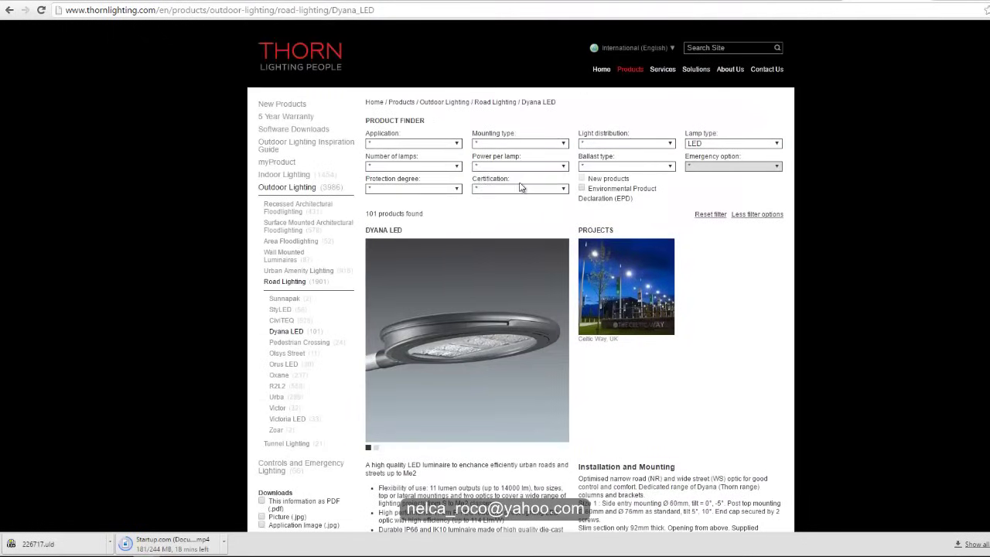
Filter the Dyana LED products by a power per lamp of 74.0 and open the size 2 variant DYANA2 LED 48L50 NR 740 CL1 HT MLE
{"action": "left_click", "coordinate": [519, 165]}
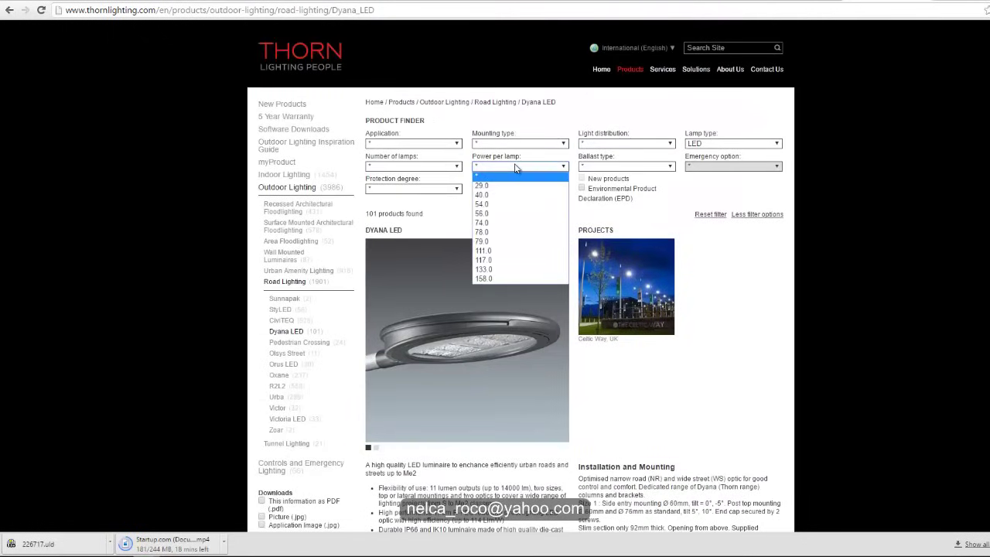
{"action": "left_click", "coordinate": [501, 224]}
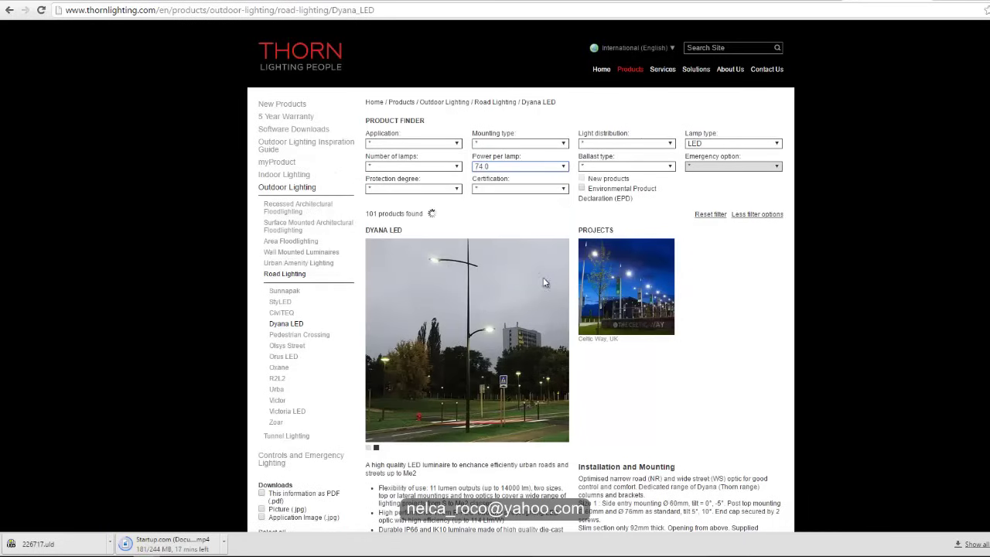
{"action": "scroll", "coordinate": [555, 349], "scroll_direction": "down", "scroll_amount": 3}
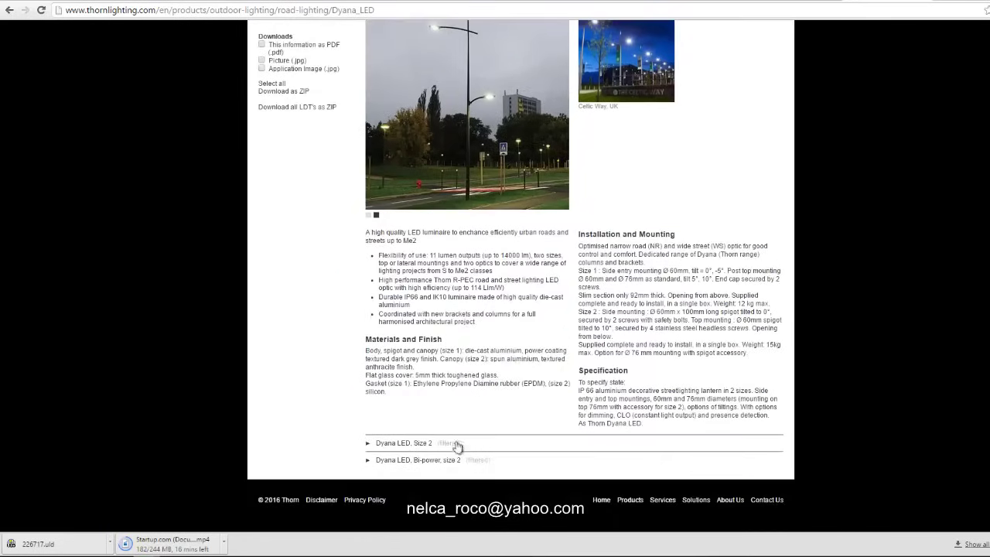
{"action": "left_click", "coordinate": [390, 450]}
{"action": "scroll", "coordinate": [390, 456], "scroll_direction": "down", "scroll_amount": 3}
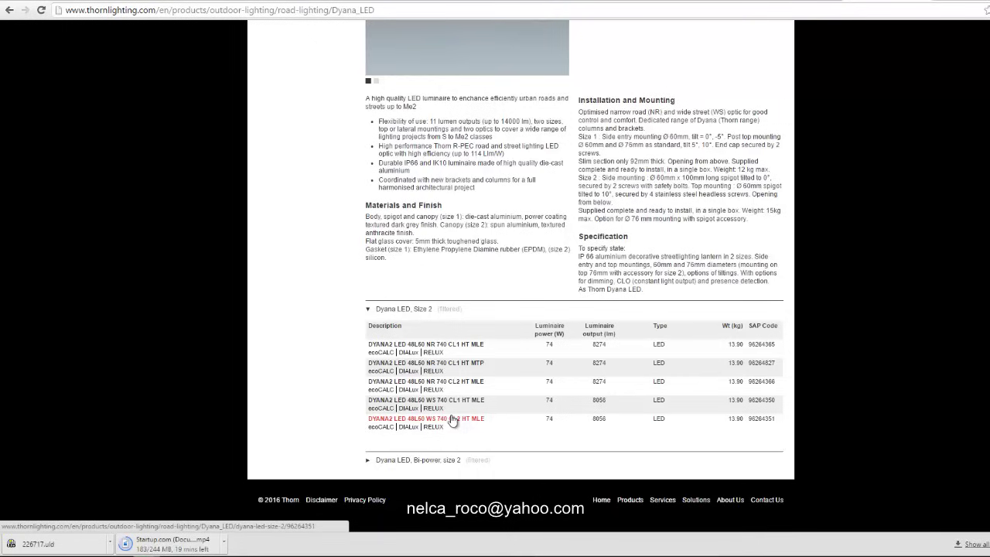
{"action": "left_click", "coordinate": [410, 346]}
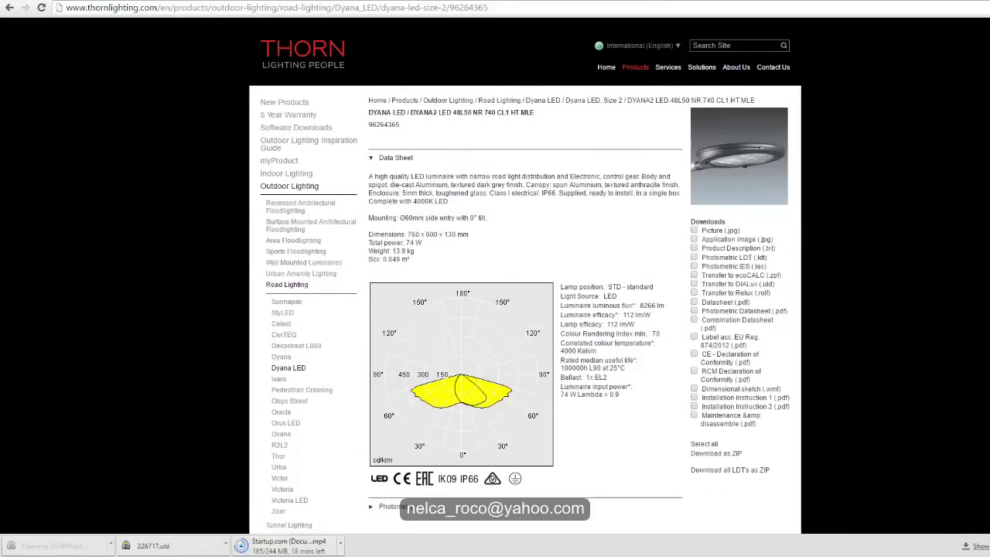
Switch to DIALux evo and examine the existing street model and the parameters of Street 1
{"action": "mouse_move", "coordinate": [202, 556]}
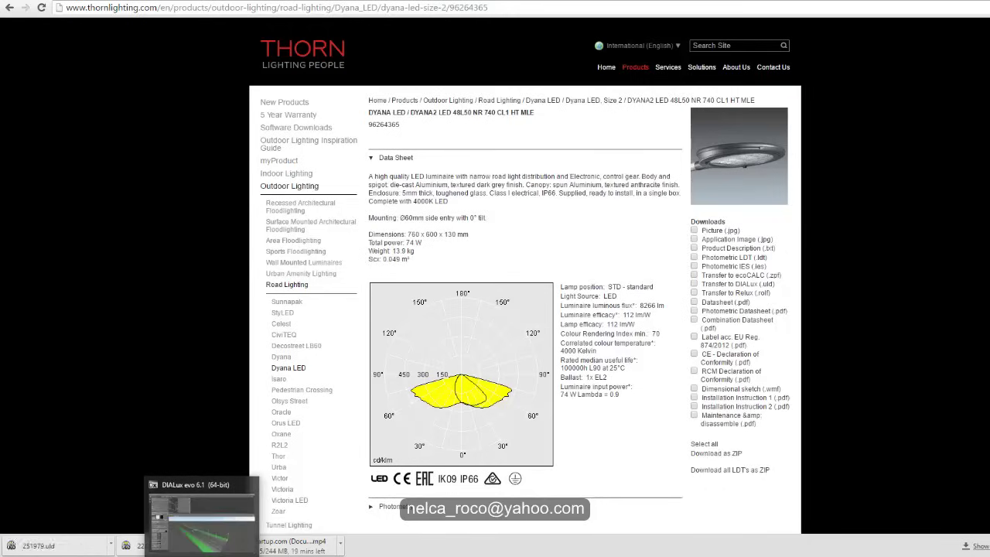
{"action": "left_click", "coordinate": [203, 514]}
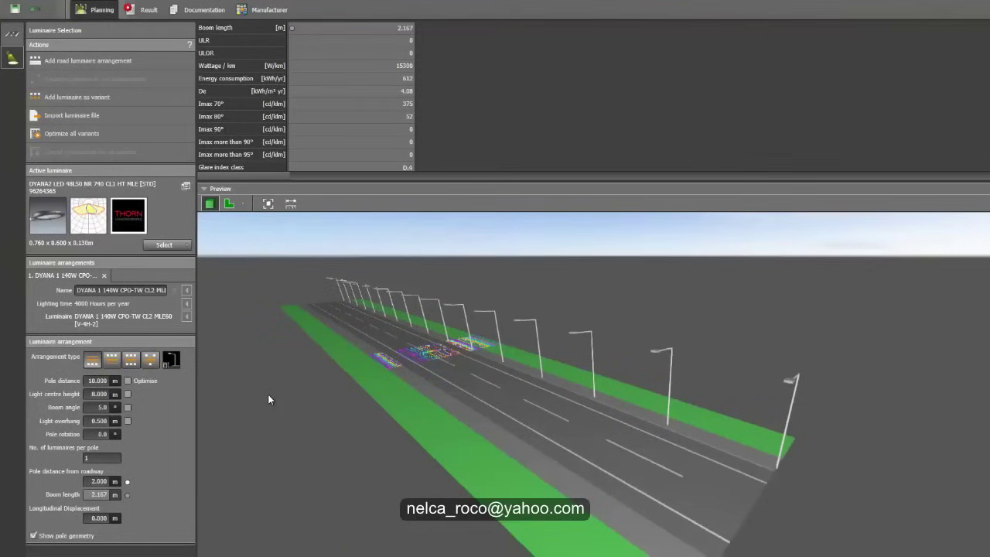
{"action": "right_click_drag", "start_coordinate": [263, 394], "coordinate": [396, 269]}
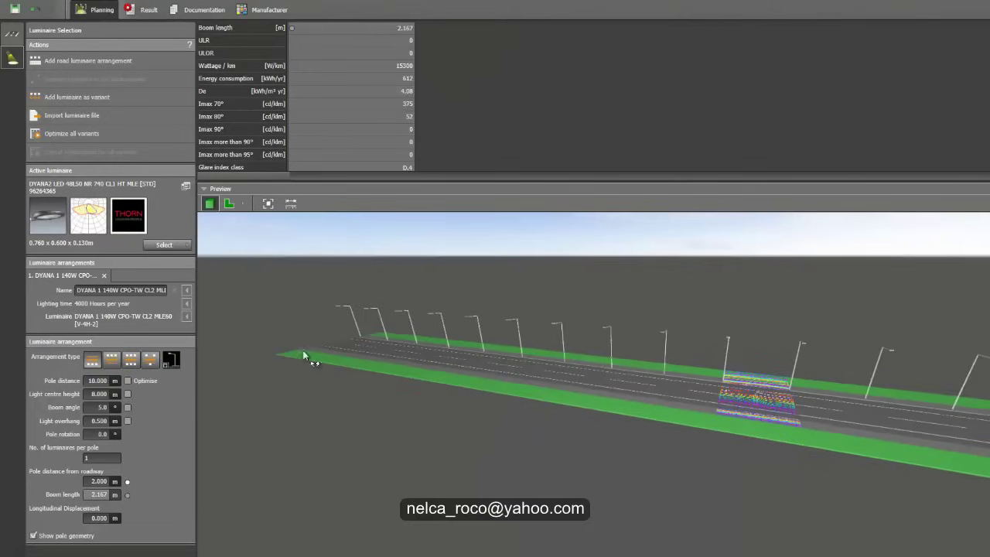
{"action": "left_click_drag", "start_coordinate": [306, 355], "coordinate": [123, 102]}
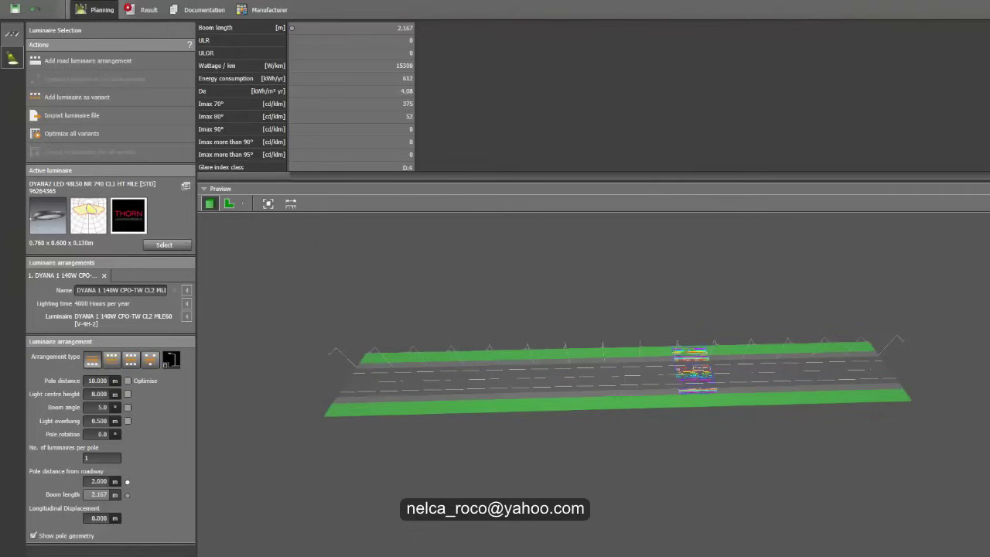
{"action": "scroll", "coordinate": [981, 94], "scroll_direction": "up", "scroll_amount": 5}
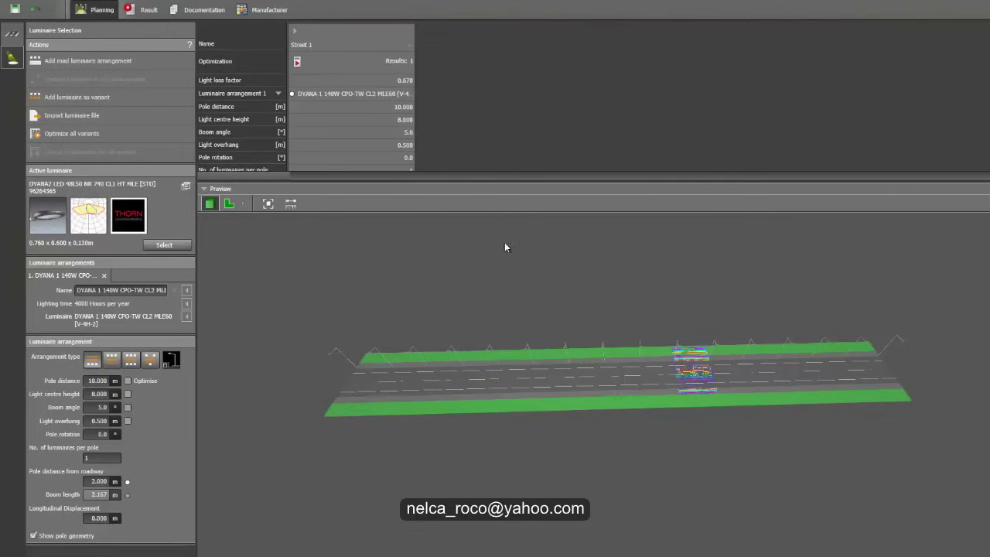
{"action": "right_click_drag", "start_coordinate": [505, 306], "coordinate": [507, 305]}
{"action": "scroll", "coordinate": [501, 318], "scroll_direction": "up", "scroll_amount": 3}
{"action": "middle_click_drag", "start_coordinate": [471, 317], "coordinate": [550, 240]}
{"action": "scroll", "coordinate": [511, 243], "scroll_direction": "down", "scroll_amount": 2}
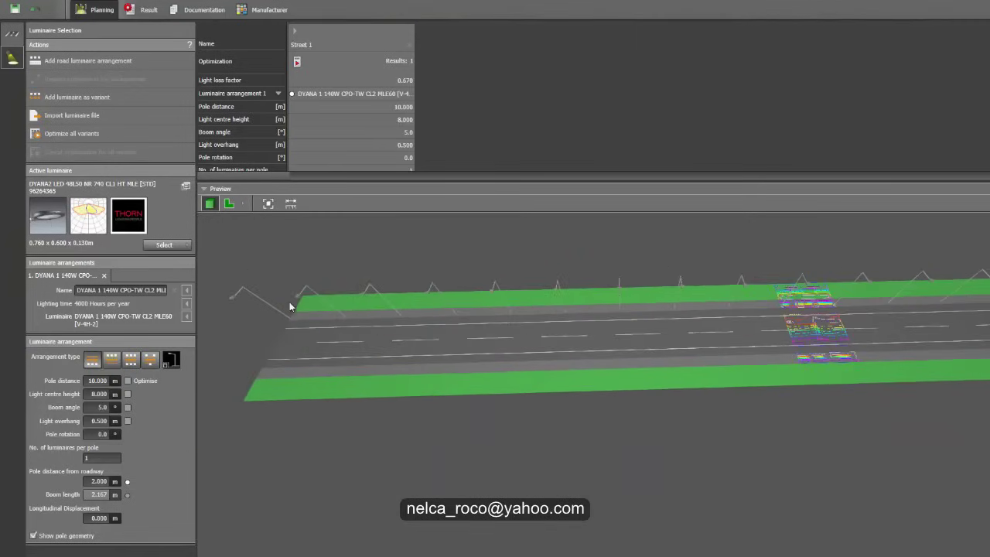
Duplicate Street 1 together with its luminaire arrangements and make the copy, Street 2, the active road
{"action": "left_click", "coordinate": [11, 34]}
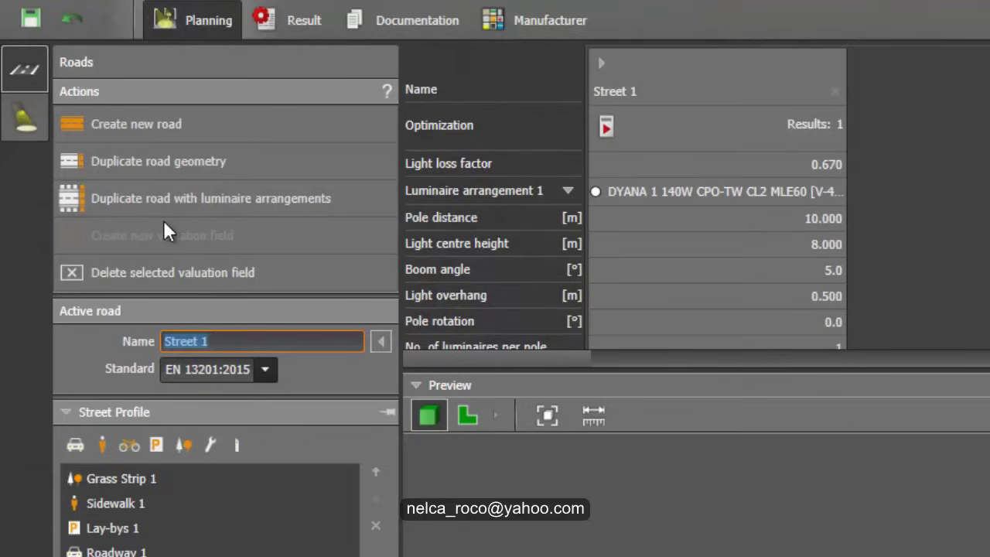
{"action": "left_click", "coordinate": [202, 199]}
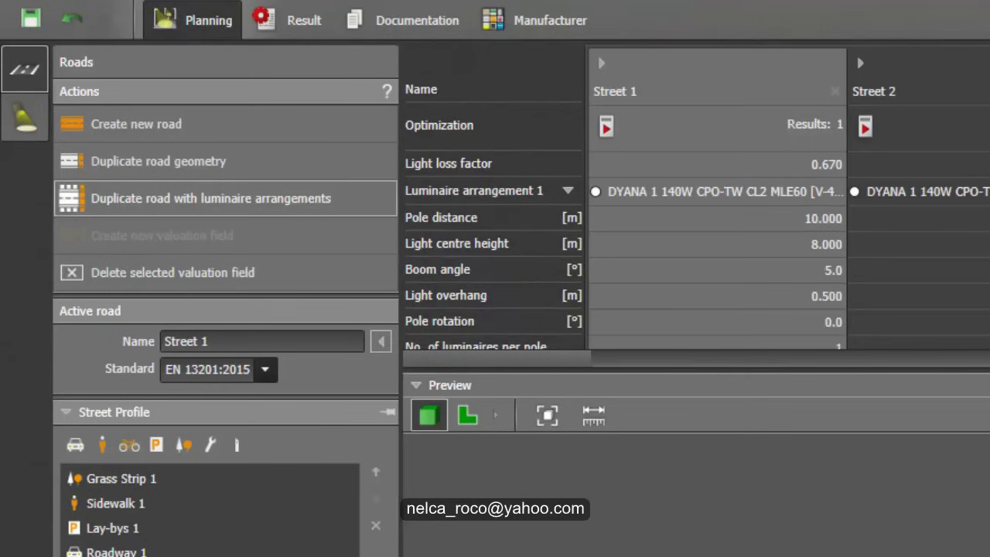
{"action": "left_click", "coordinate": [928, 308]}
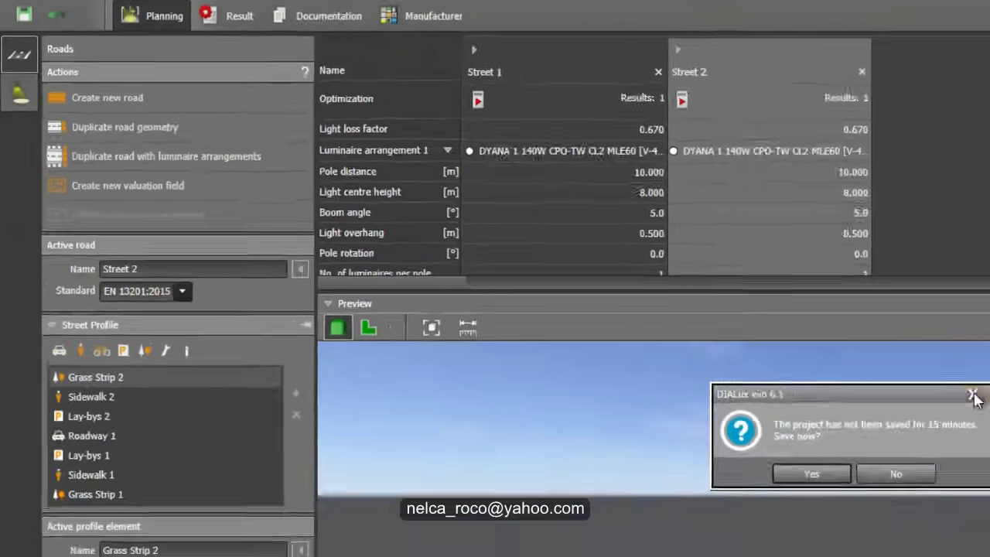
{"action": "left_click", "coordinate": [974, 398]}
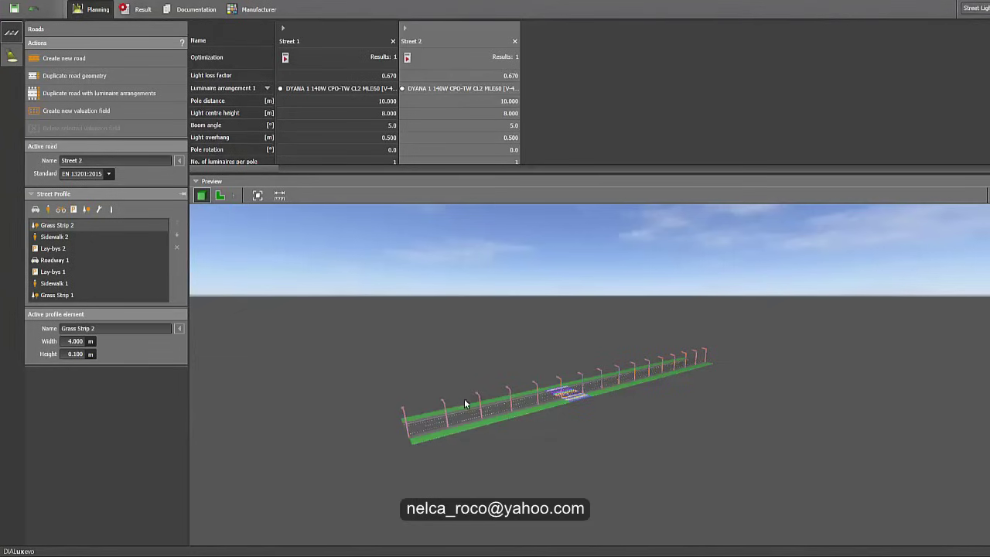
Replace the luminaire in Street 2's arrangement with the DYANA2 LED 48L50 NR 740 CL1 HT MLE
{"action": "right_click_drag", "start_coordinate": [365, 318], "coordinate": [386, 314]}
{"action": "scroll", "coordinate": [500, 416], "scroll_direction": "up", "scroll_amount": 8}
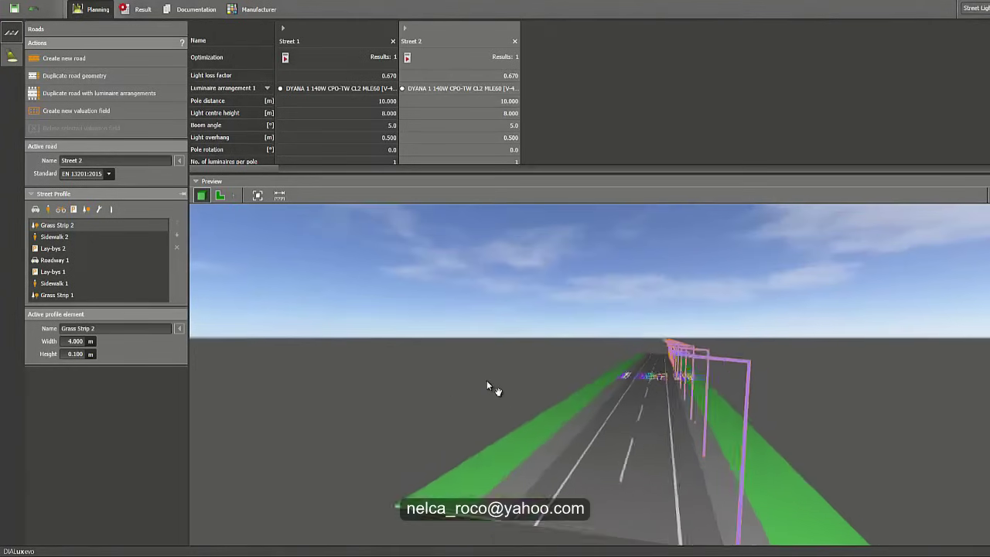
{"action": "left_click", "coordinate": [12, 57]}
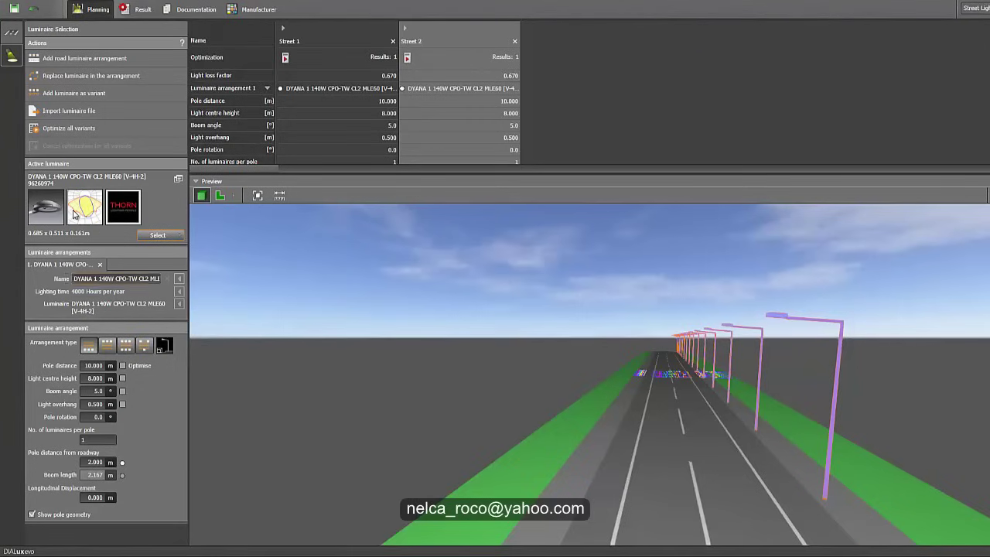
{"action": "left_click", "coordinate": [97, 76]}
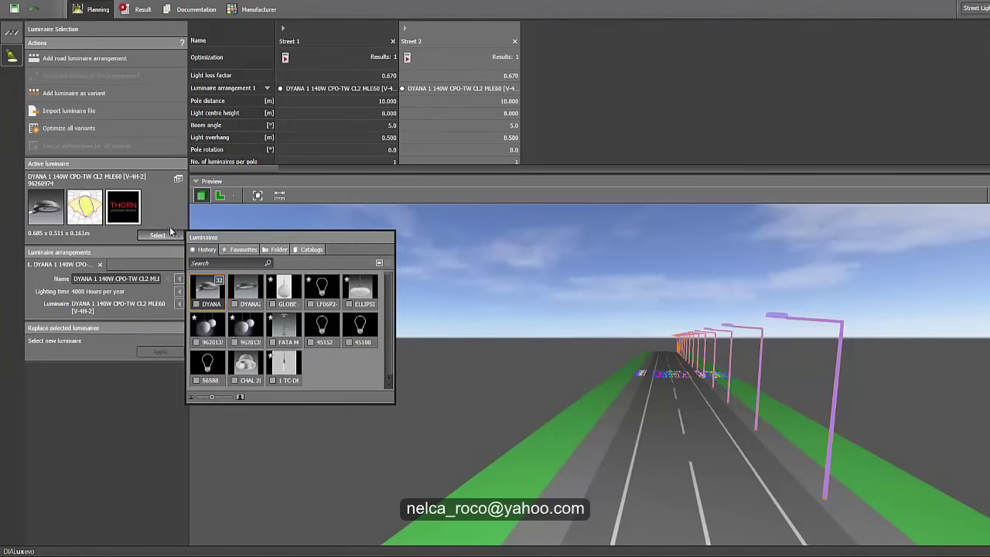
{"action": "left_click", "coordinate": [246, 293]}
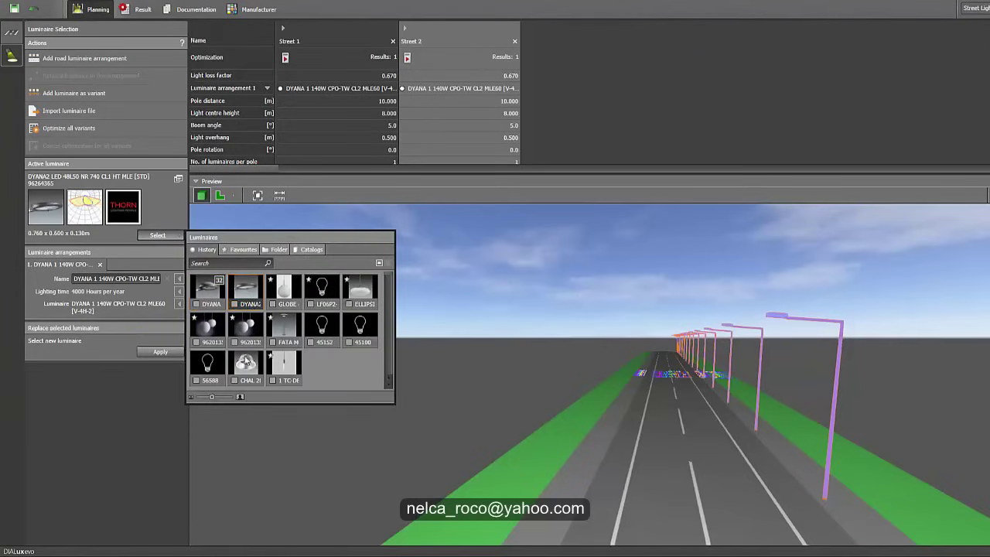
{"action": "left_click", "coordinate": [157, 353]}
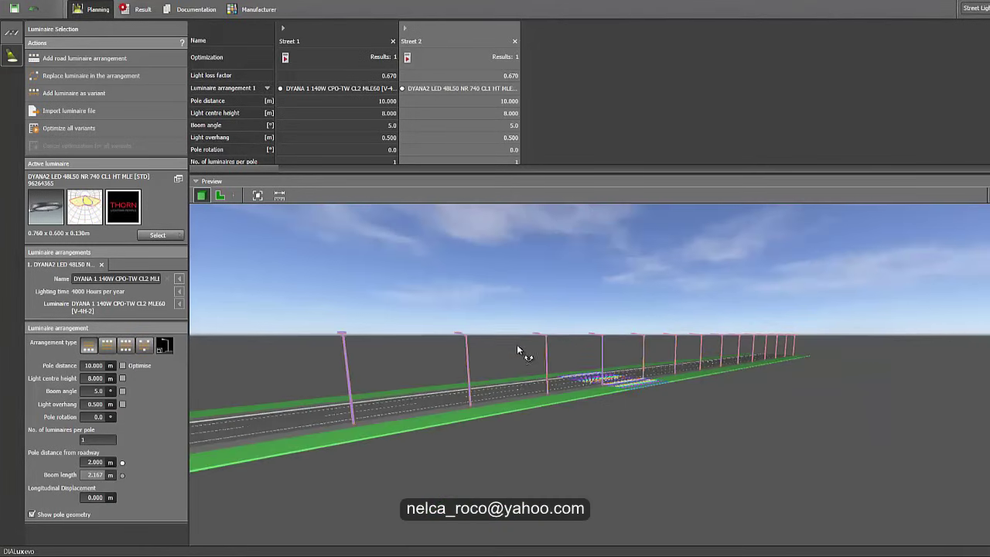
Recalculate Street 2 with the new luminaire and compare its roadway valuation results with those of Street 1
{"action": "scroll", "coordinate": [493, 311], "scroll_direction": "down", "scroll_amount": 5}
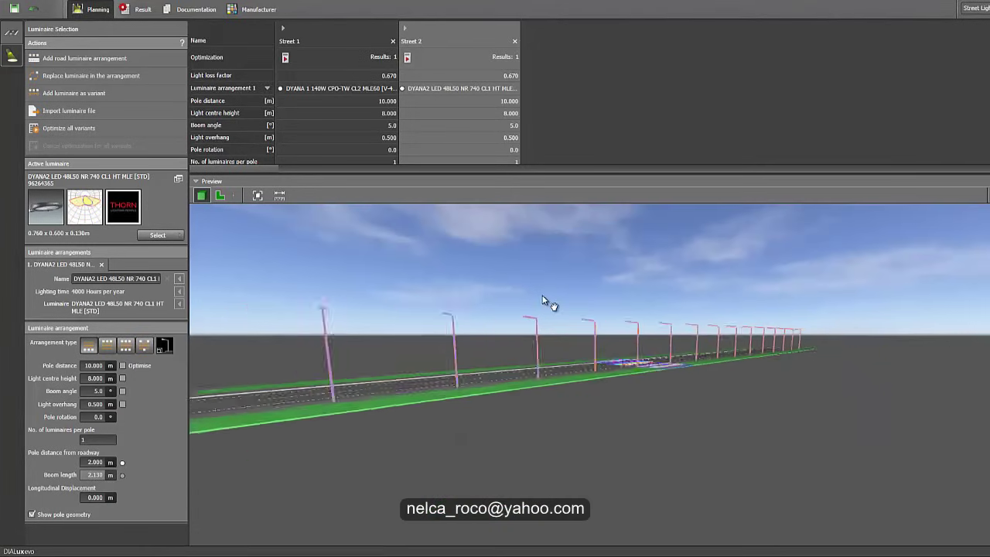
{"action": "scroll", "coordinate": [550, 303], "scroll_direction": "up", "scroll_amount": 3}
{"action": "left_click", "coordinate": [408, 58]}
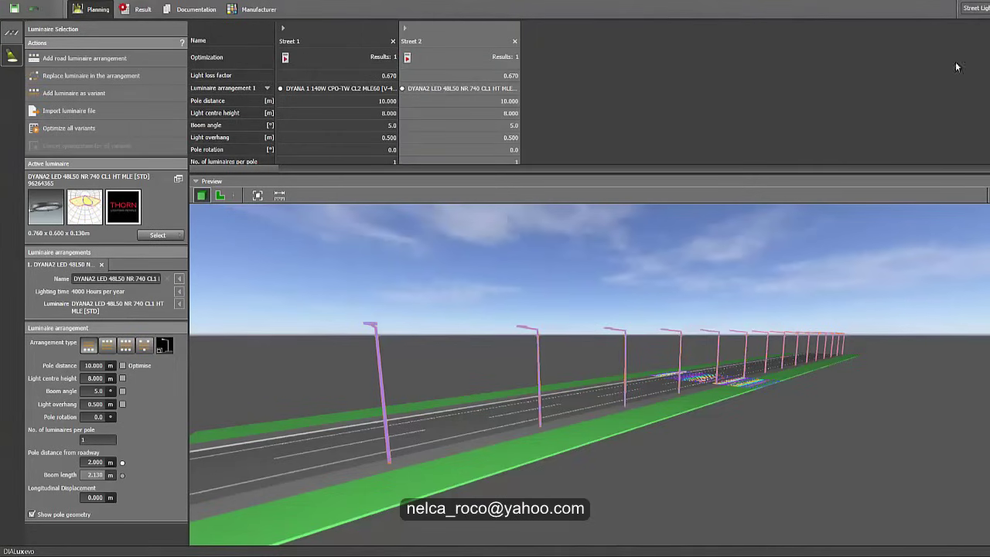
{"action": "scroll", "coordinate": [989, 64], "scroll_direction": "down", "scroll_amount": 1}
{"action": "scroll", "coordinate": [354, 94], "scroll_direction": "down", "scroll_amount": 5}
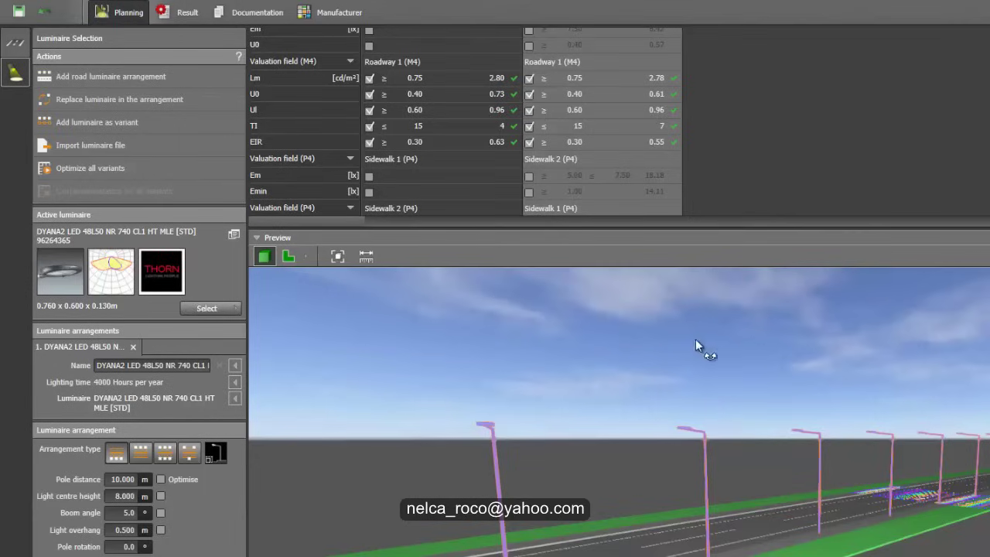
Examine the poles, luminaires and valuation fields of Street 2 in the 3D preview from several angles
{"action": "right_click_drag", "start_coordinate": [695, 339], "coordinate": [724, 311]}
{"action": "middle_click_drag", "start_coordinate": [725, 311], "coordinate": [762, 252]}
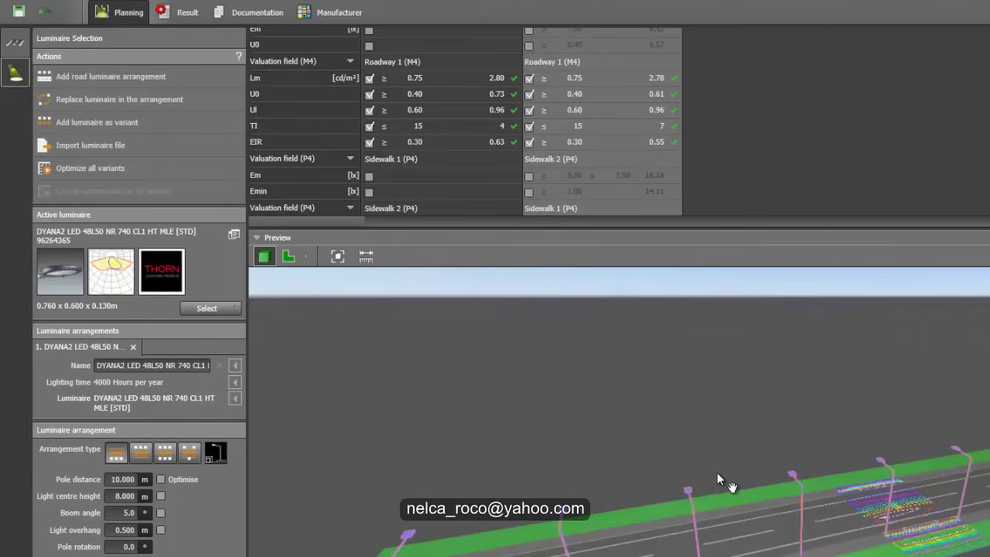
{"action": "left_click_drag", "start_coordinate": [717, 472], "coordinate": [735, 464]}
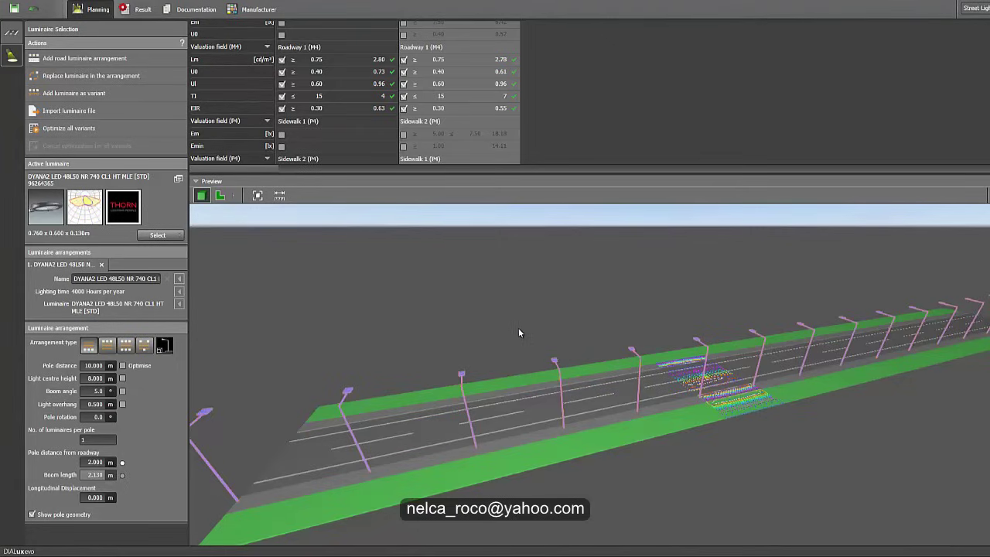
{"action": "left_click_drag", "start_coordinate": [518, 332], "coordinate": [542, 282]}
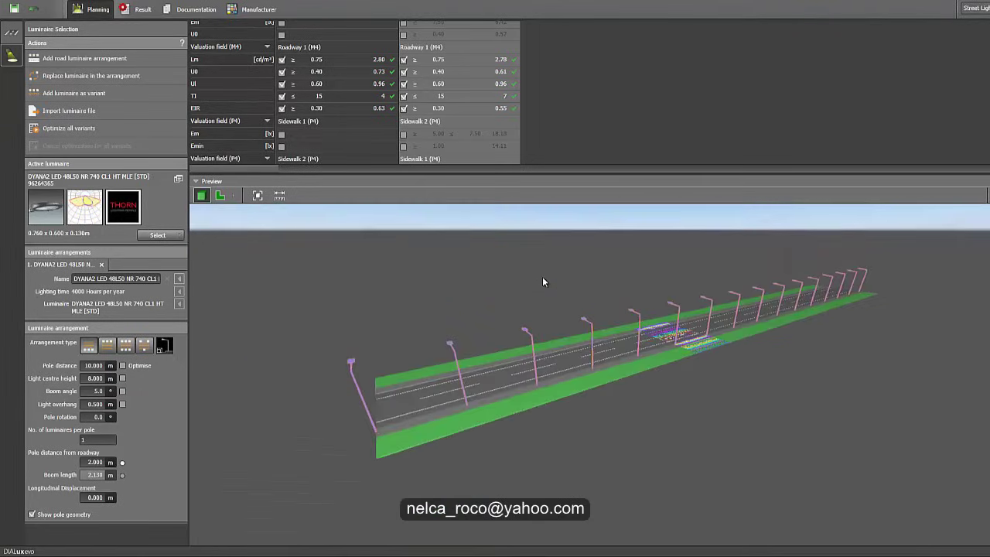
{"action": "scroll", "coordinate": [616, 276], "scroll_direction": "up", "scroll_amount": 3}
{"action": "middle_click_drag", "start_coordinate": [617, 278], "coordinate": [610, 245]}
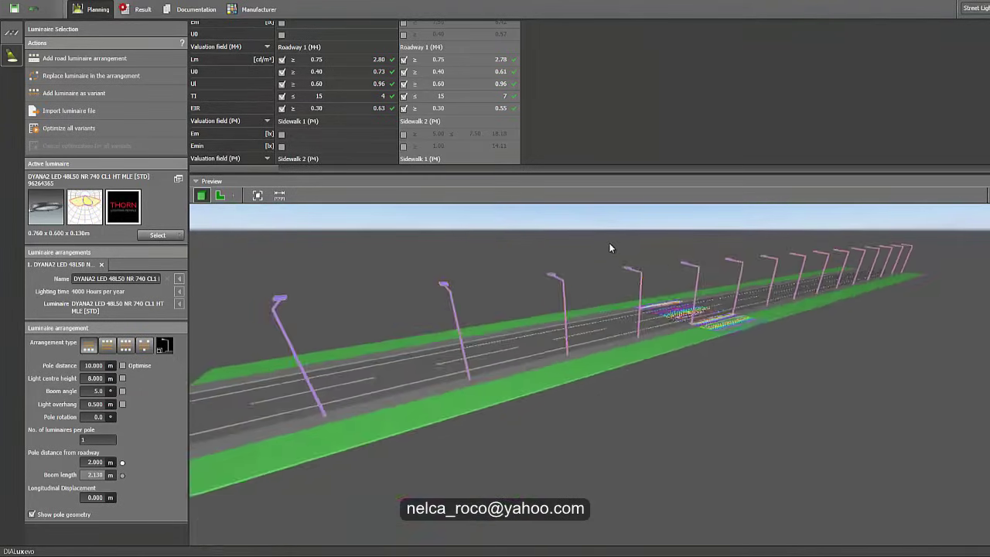
{"action": "scroll", "coordinate": [609, 248], "scroll_direction": "up", "scroll_amount": 2}
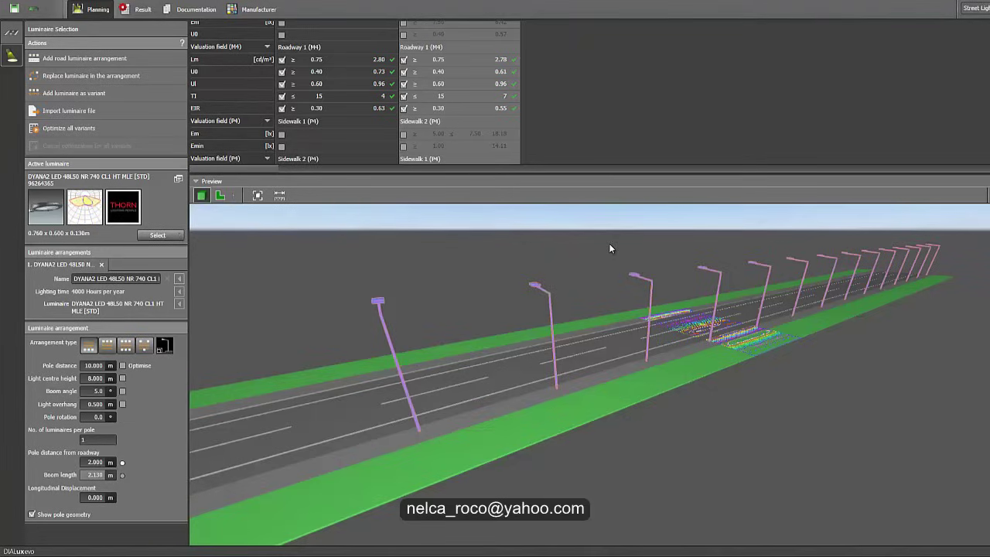
{"action": "right_click_drag", "start_coordinate": [602, 294], "coordinate": [573, 335]}
{"action": "scroll", "coordinate": [615, 278], "scroll_direction": "down", "scroll_amount": 5}
{"action": "middle_click_drag", "start_coordinate": [573, 339], "coordinate": [464, 346]}
{"action": "scroll", "coordinate": [468, 340], "scroll_direction": "down", "scroll_amount": 3}
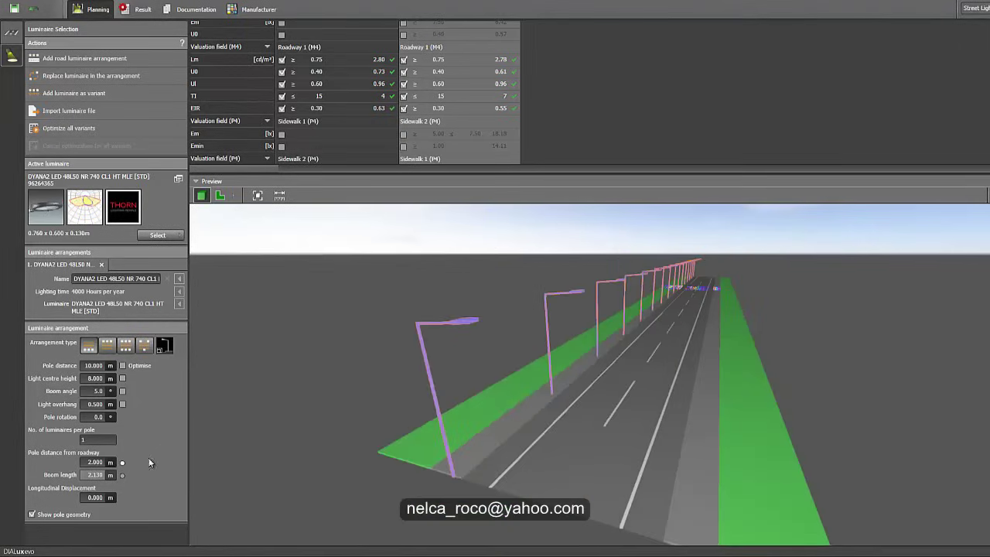
Set the light centre height of Street 2's arrangement to 6 m, recalculate the street and review its roadway results
{"action": "left_click", "coordinate": [94, 379]}
{"action": "type", "text": "6"}
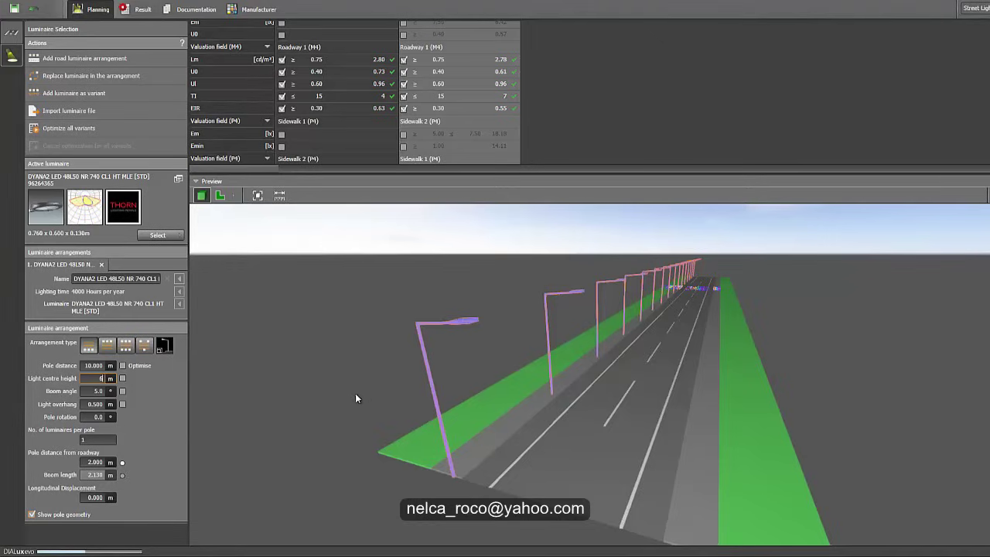
{"action": "key", "text": "Return"}
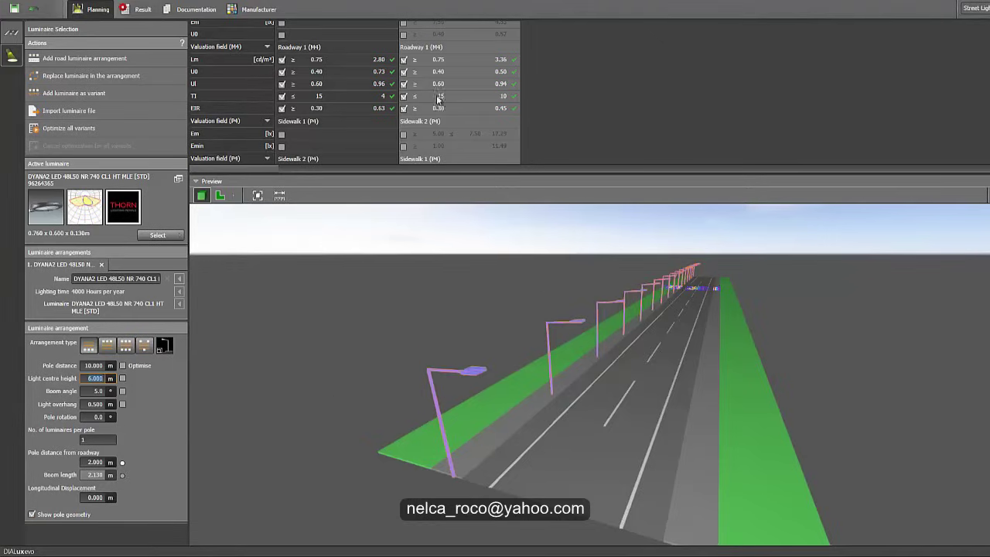
{"action": "scroll", "coordinate": [462, 72], "scroll_direction": "up", "scroll_amount": 5}
{"action": "left_click", "coordinate": [405, 59]}
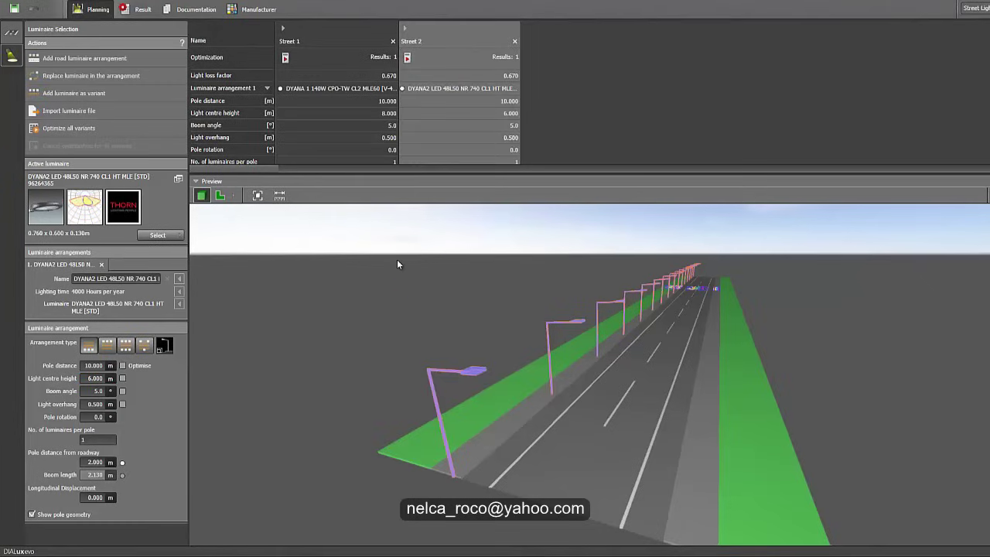
{"action": "scroll", "coordinate": [611, 91], "scroll_direction": "down", "scroll_amount": 10}
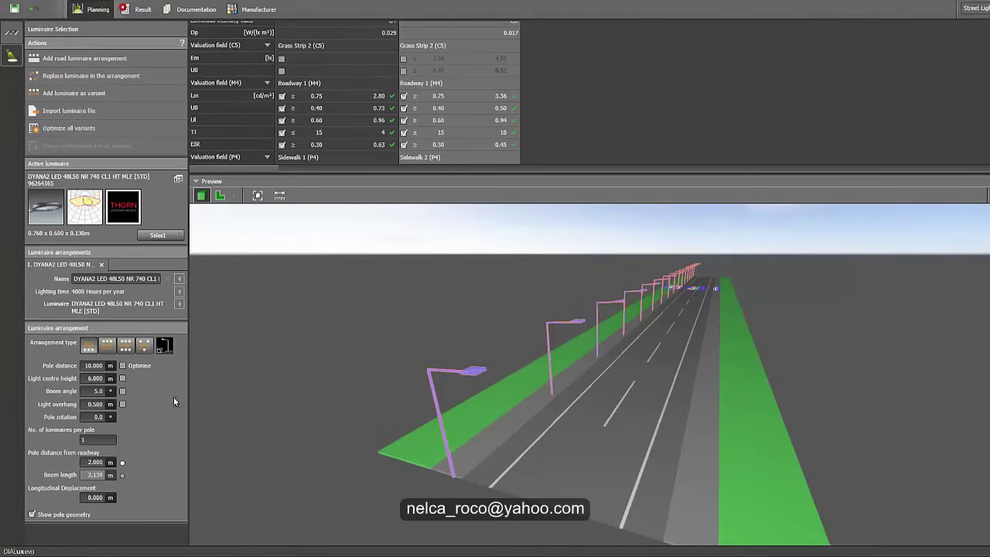
{"action": "right_click_drag", "start_coordinate": [357, 379], "coordinate": [367, 383]}
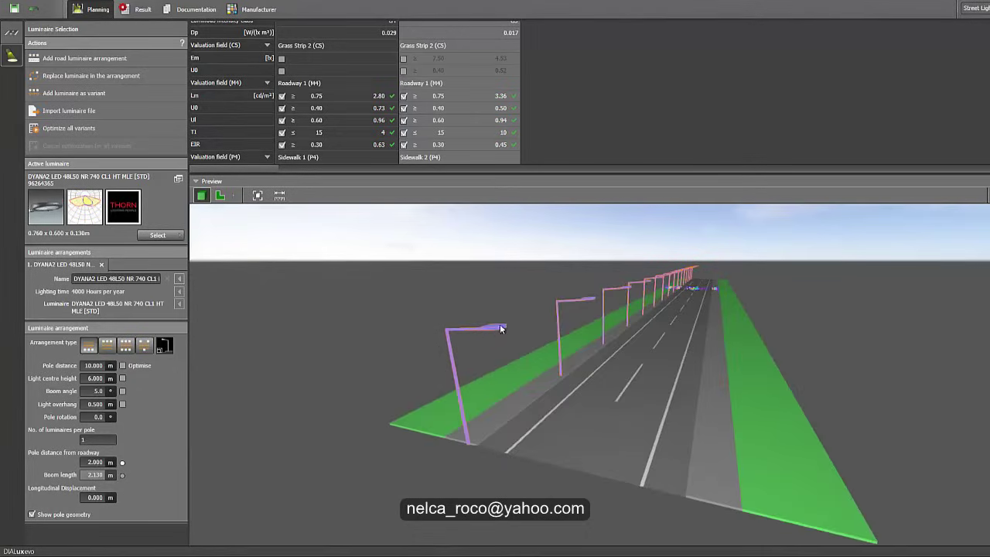
{"action": "middle_click_drag", "start_coordinate": [520, 334], "coordinate": [510, 330]}
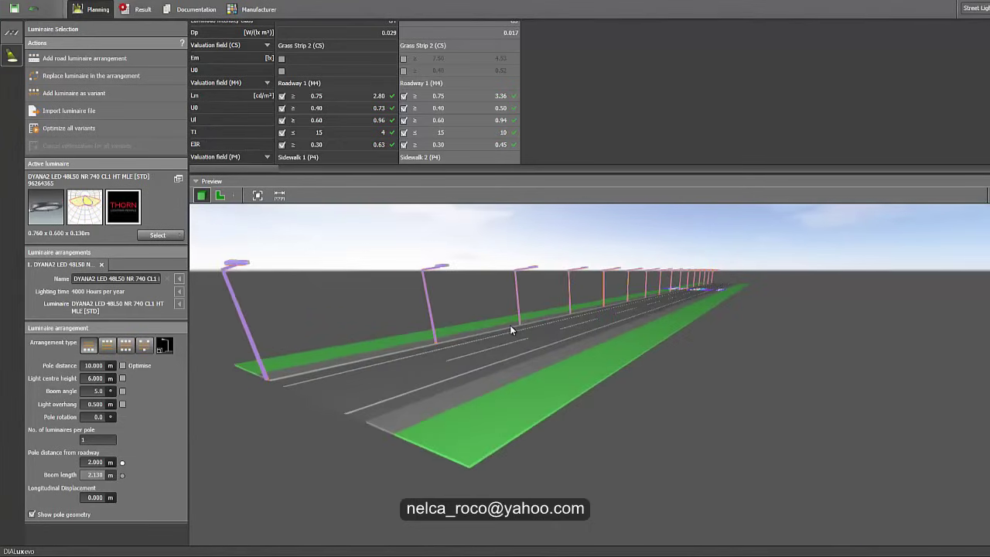
In Chrome, filter Thorn's Dyana LED road lighting to 54.0 power per lamp and download the DIALux file of DYANA LED 24L70 NR 740 CL2 MLE60
{"action": "mouse_move", "coordinate": [528, 276]}
{"action": "middle_mouse_down"}
{"action": "mouse_move", "coordinate": [564, 274]}
{"action": "mouse_move", "coordinate": [517, 263]}
{"action": "mouse_move", "coordinate": [524, 288]}
{"action": "middle_mouse_up"}
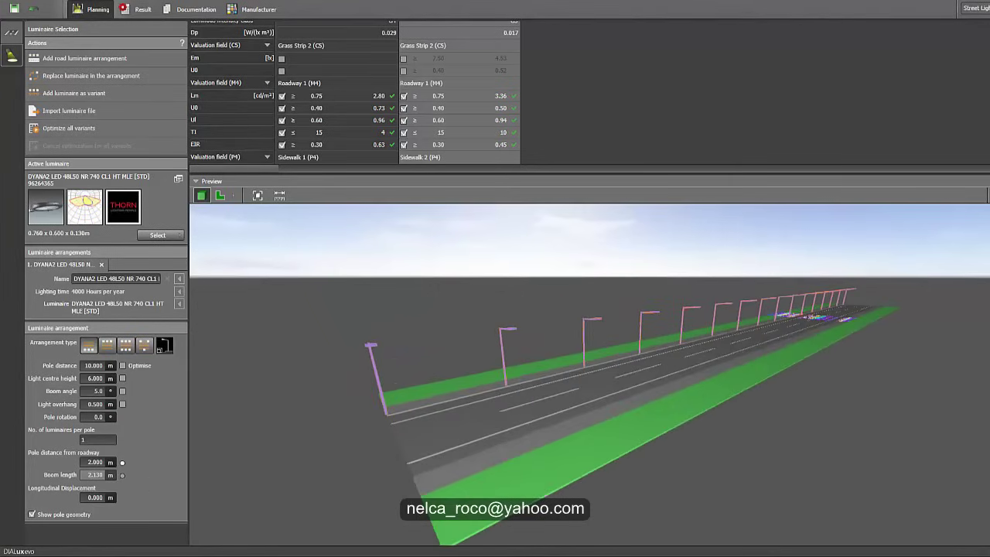
{"action": "key", "text": "super"}
{"action": "left_click", "coordinate": [142, 546]}
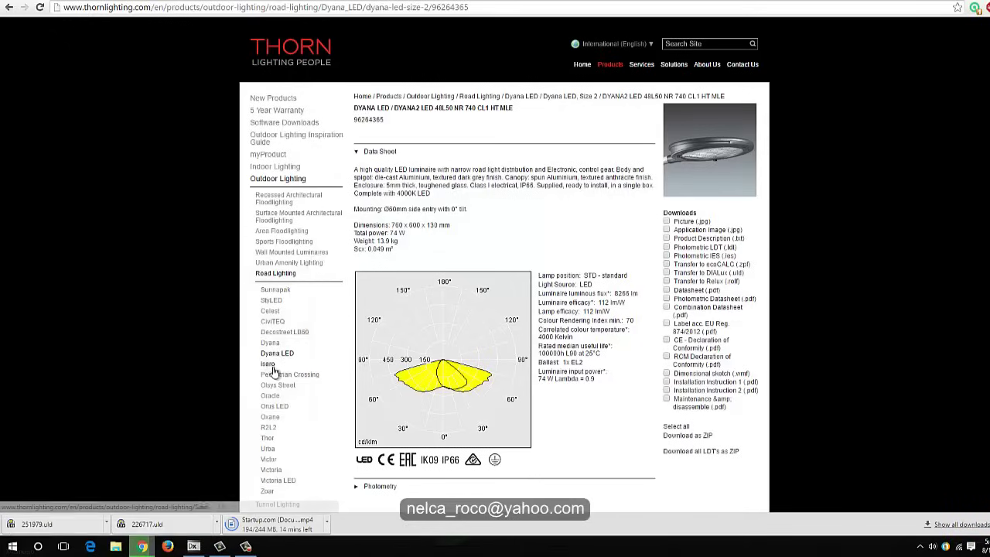
{"action": "left_click", "coordinate": [274, 274]}
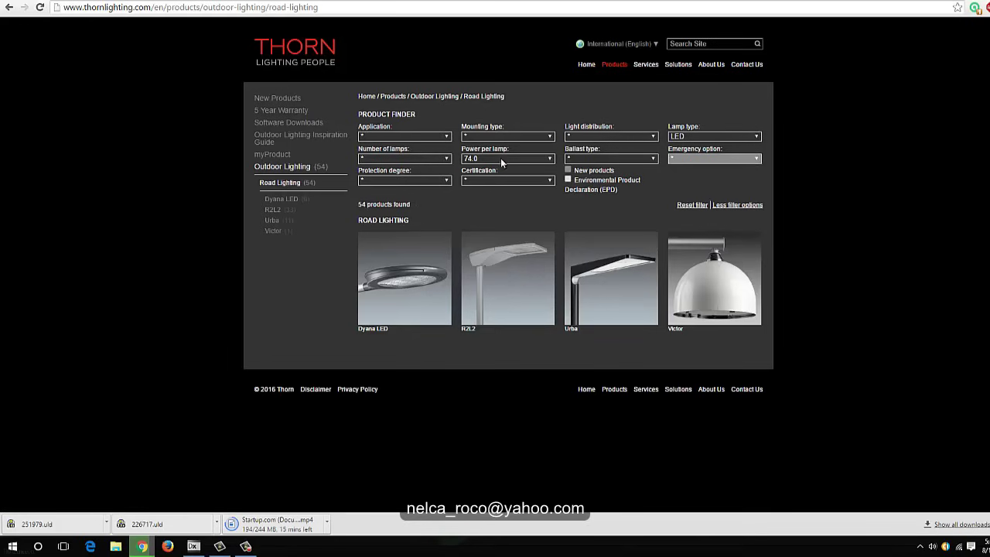
{"action": "left_click", "coordinate": [374, 295]}
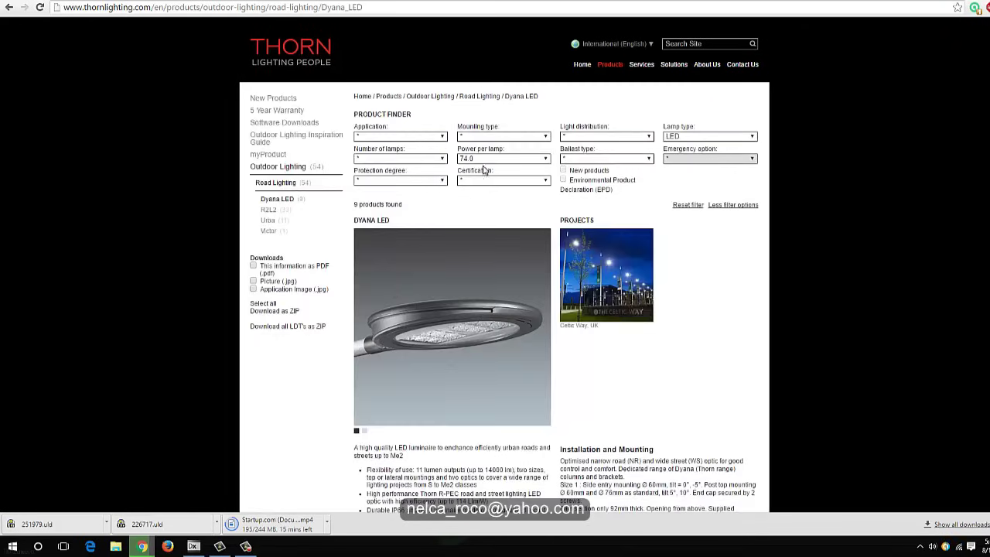
{"action": "left_click", "coordinate": [489, 158]}
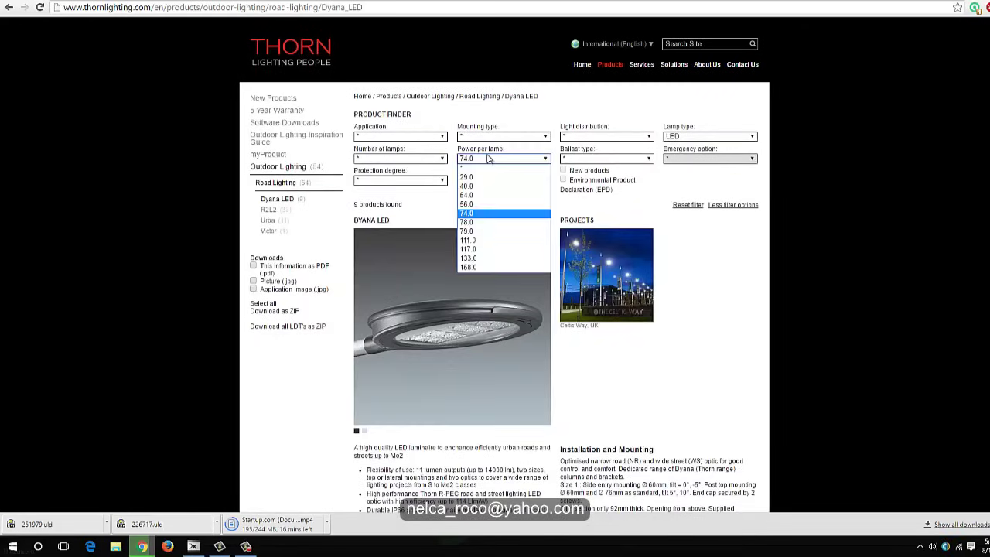
{"action": "left_click", "coordinate": [488, 196]}
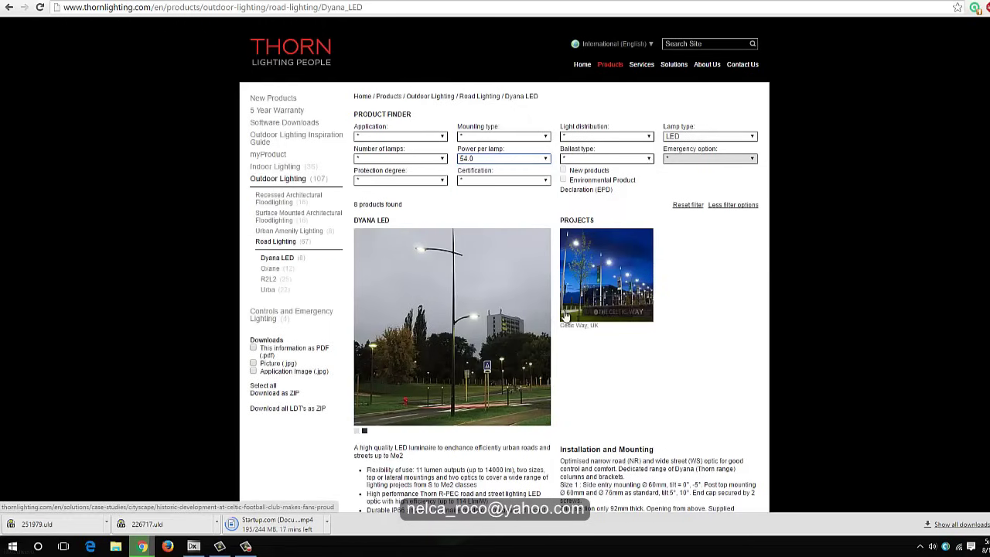
{"action": "scroll", "coordinate": [546, 348], "scroll_direction": "down", "scroll_amount": 3}
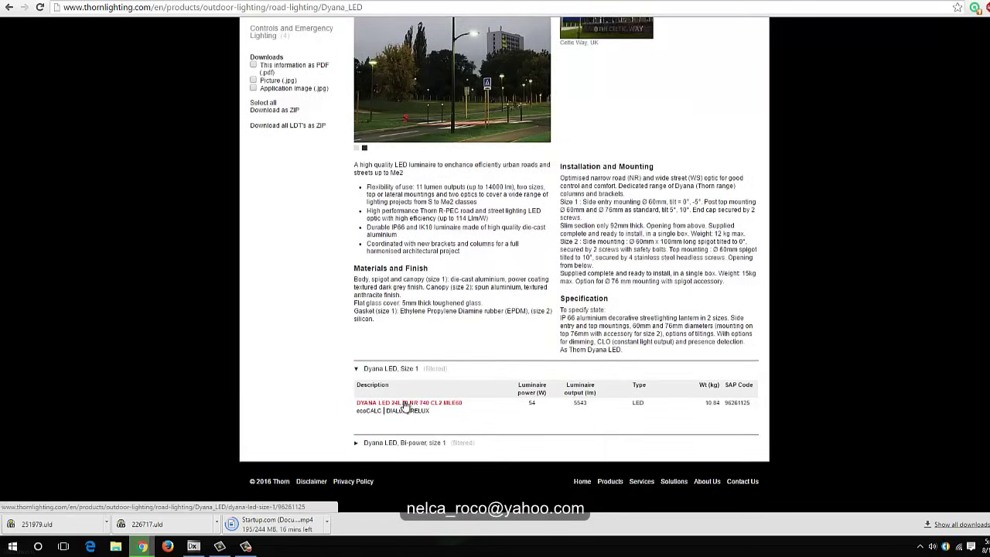
{"action": "left_click", "coordinate": [401, 411]}
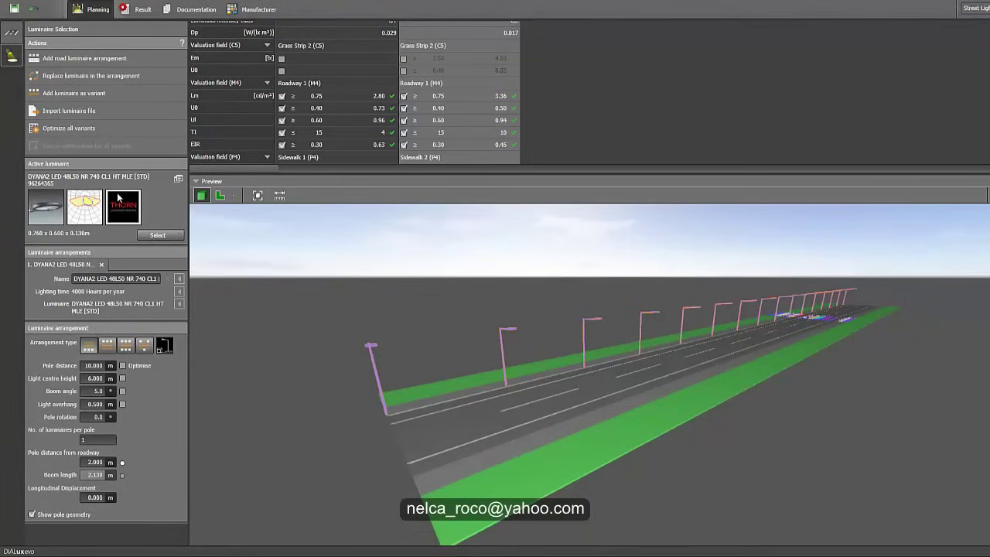
In DIALux evo, replace the luminaire in Street 2's arrangement with the DYANA LED 24L70 NR 740 CL2 MLE60
{"action": "left_click", "coordinate": [96, 75]}
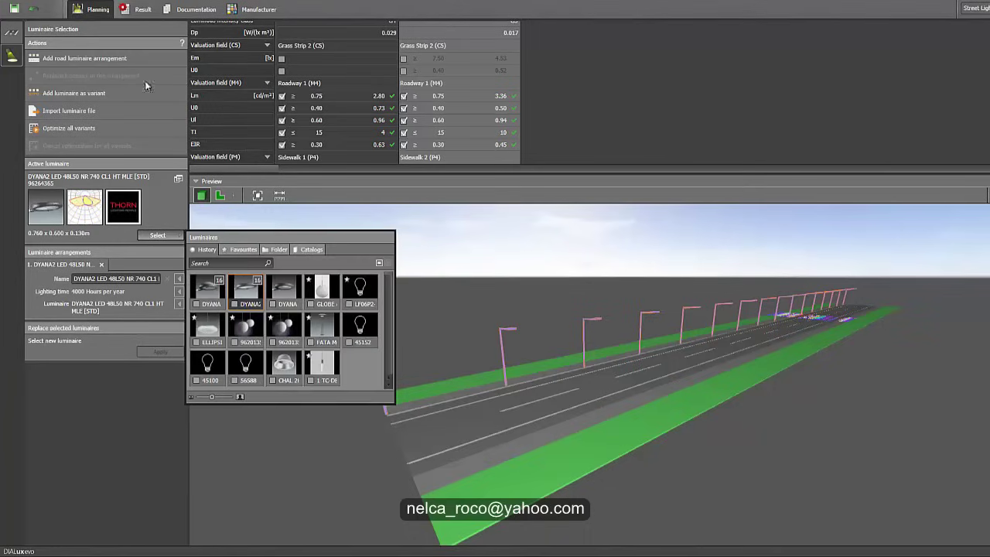
{"action": "left_click", "coordinate": [285, 290]}
{"action": "left_click", "coordinate": [160, 352]}
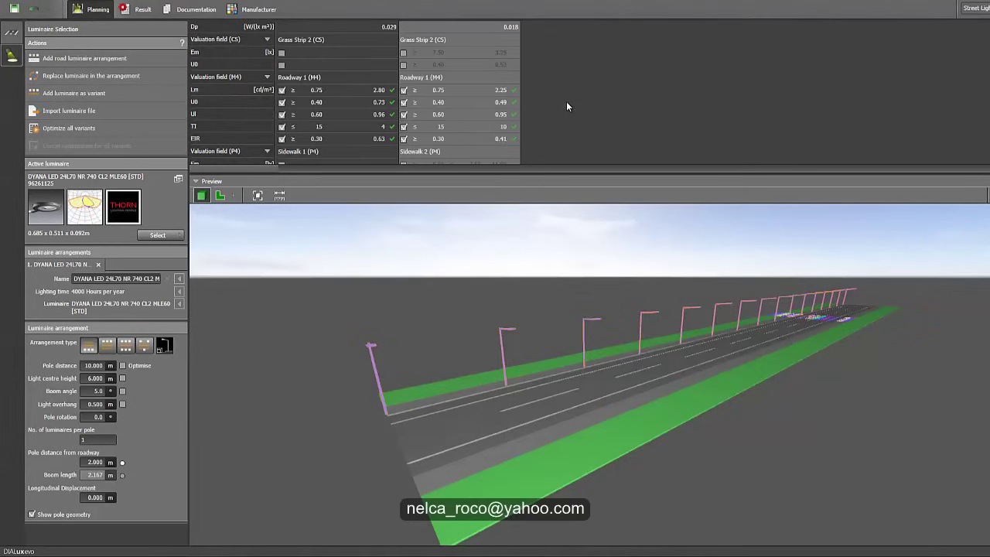
Examine Street 2's row of poles and the roadway in the 3D preview from several angles
{"action": "mouse_move", "coordinate": [434, 284]}
{"action": "right_mouse_down"}
{"action": "mouse_move", "coordinate": [451, 281]}
{"action": "mouse_move", "coordinate": [438, 276]}
{"action": "right_mouse_up"}
{"action": "middle_click_drag", "start_coordinate": [583, 262], "coordinate": [561, 256]}
{"action": "mouse_move", "coordinate": [562, 262]}
{"action": "left_mouse_down"}
{"action": "mouse_move", "coordinate": [564, 276]}
{"action": "mouse_move", "coordinate": [523, 298]}
{"action": "mouse_move", "coordinate": [554, 273]}
{"action": "left_mouse_up"}
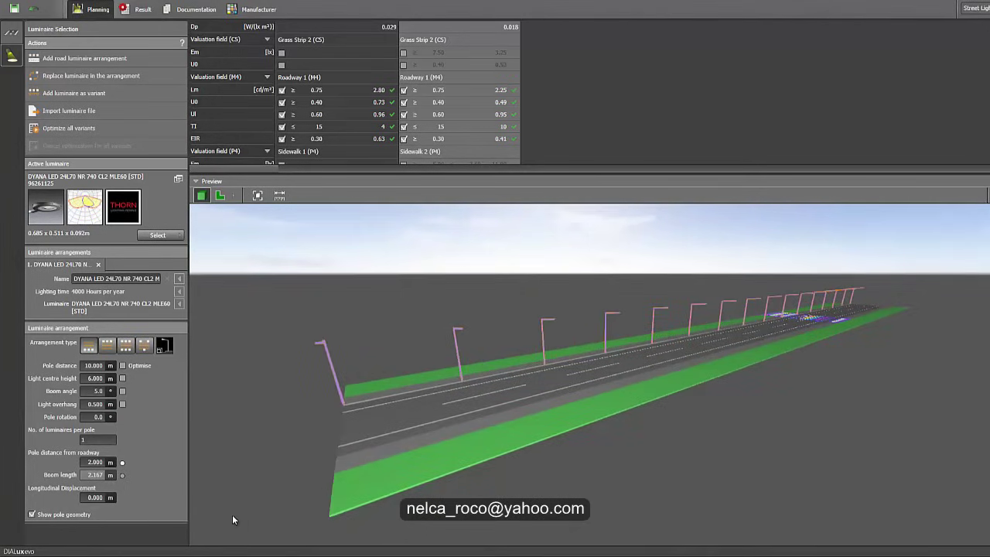
{"action": "scroll", "coordinate": [268, 456], "scroll_direction": "down", "scroll_amount": 5}
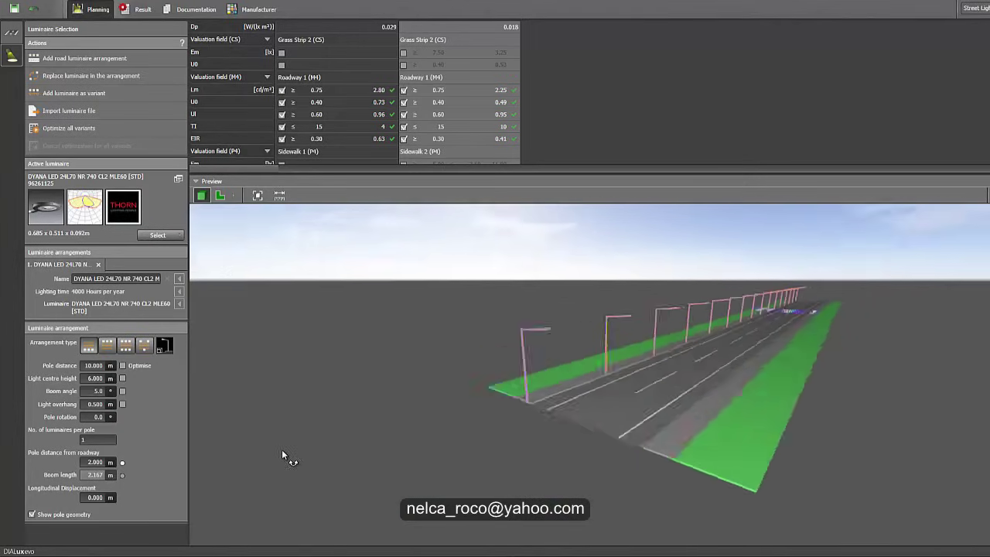
{"action": "middle_click_drag", "start_coordinate": [499, 241], "coordinate": [484, 263]}
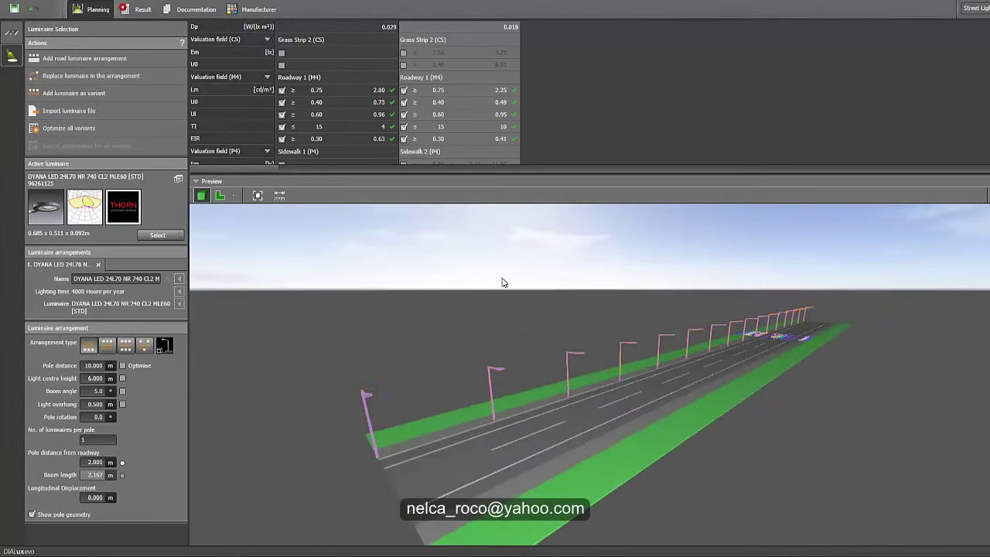
{"action": "right_click_drag", "start_coordinate": [503, 281], "coordinate": [508, 260]}
{"action": "left_click_drag", "start_coordinate": [509, 260], "coordinate": [508, 319]}
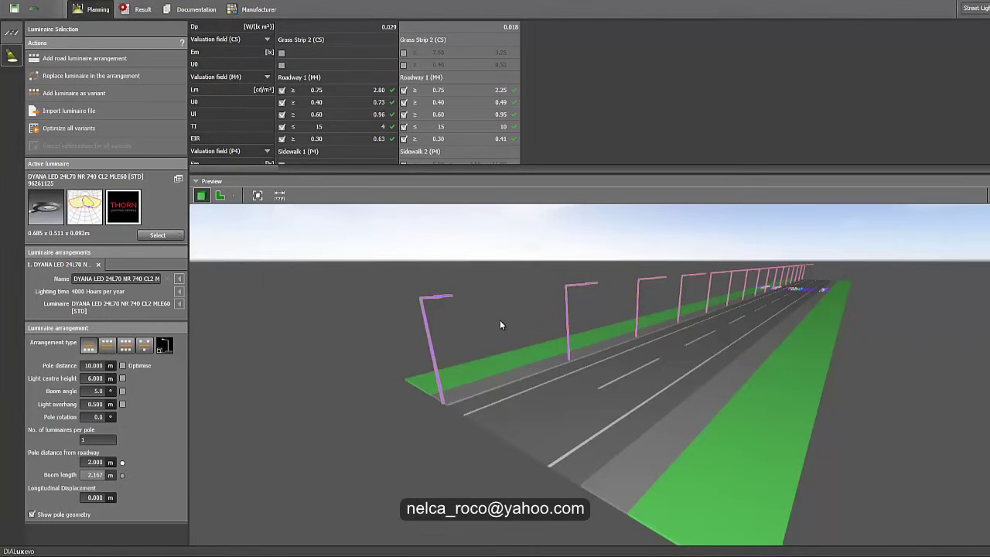
Make Street 1 the active street and review its roadway and sidewalk valuation results
{"action": "left_click", "coordinate": [337, 65]}
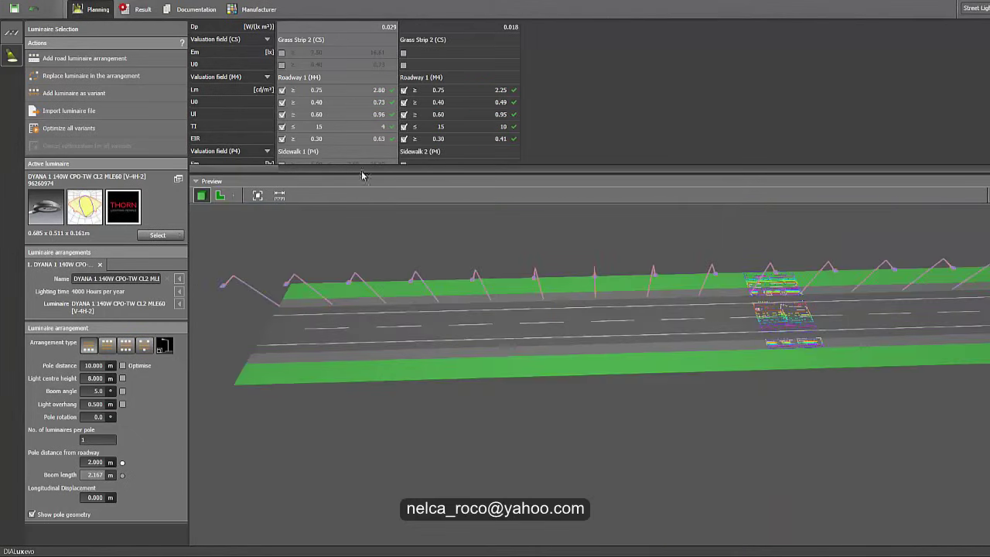
{"action": "scroll", "coordinate": [351, 130], "scroll_direction": "down", "scroll_amount": 2}
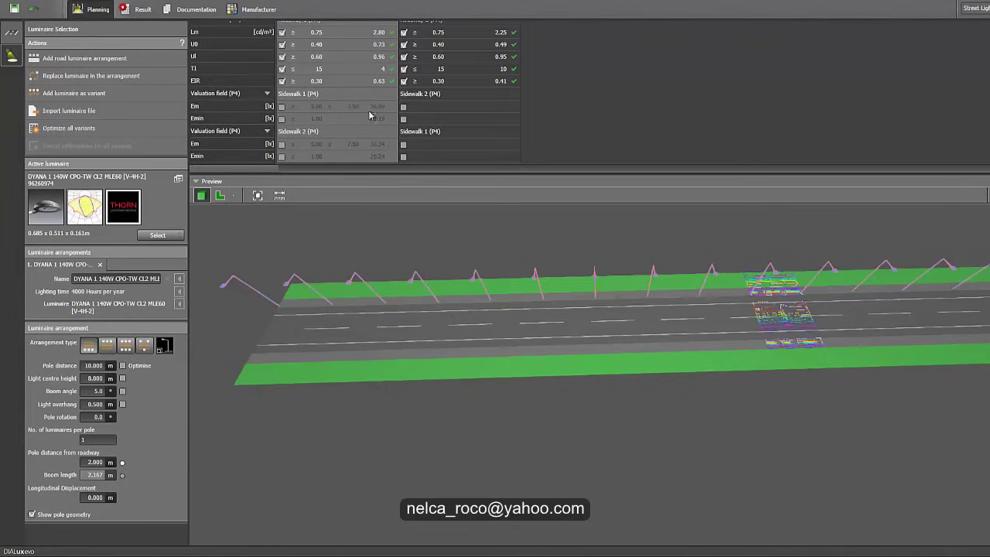
In Chrome, reset Thorn's road lighting filters and filter the Dyana products by lamp type HIT and 90.0 power per lamp
{"action": "key", "text": "super"}
{"action": "left_click", "coordinate": [142, 546]}
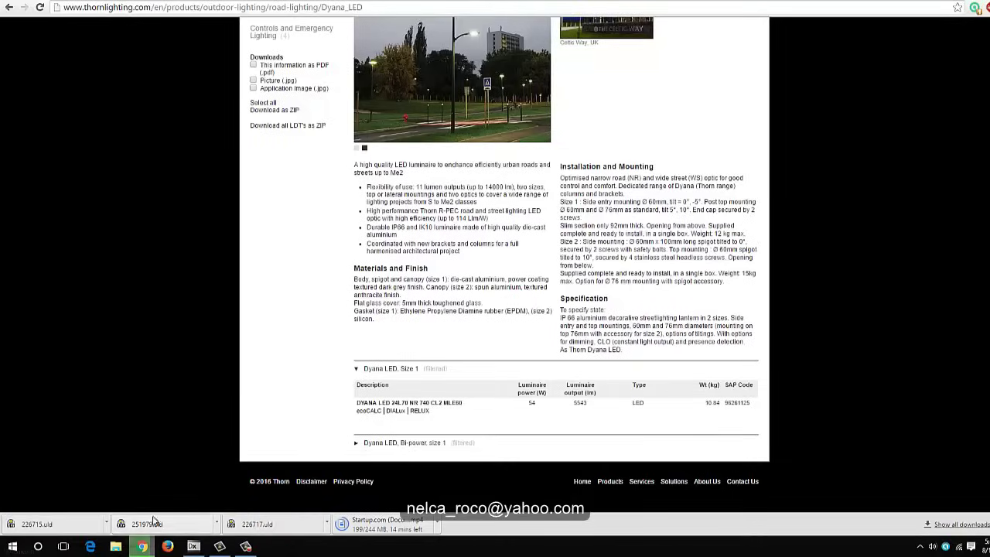
{"action": "scroll", "coordinate": [437, 270], "scroll_direction": "up", "scroll_amount": 5}
{"action": "left_click", "coordinate": [275, 241]}
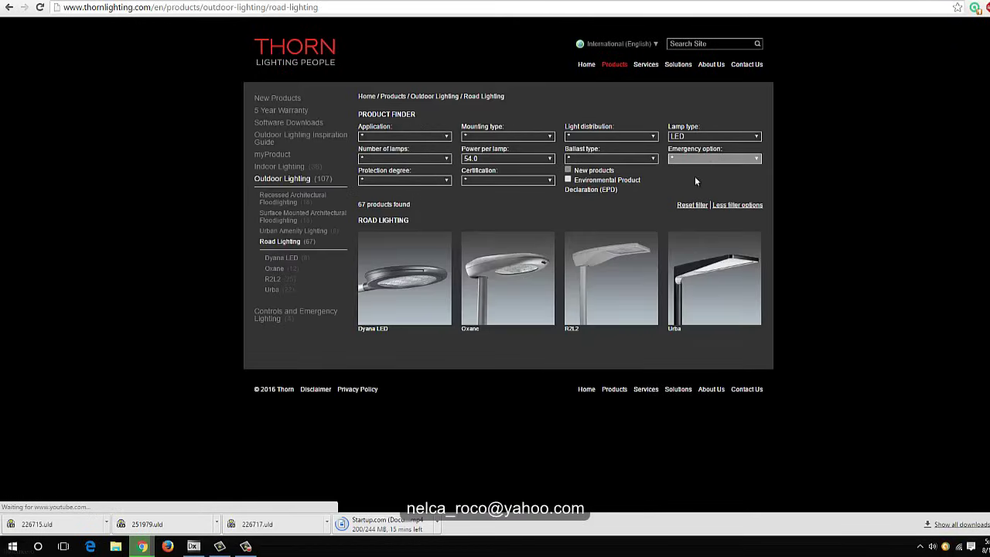
{"action": "left_click", "coordinate": [709, 137]}
{"action": "left_click", "coordinate": [688, 205]}
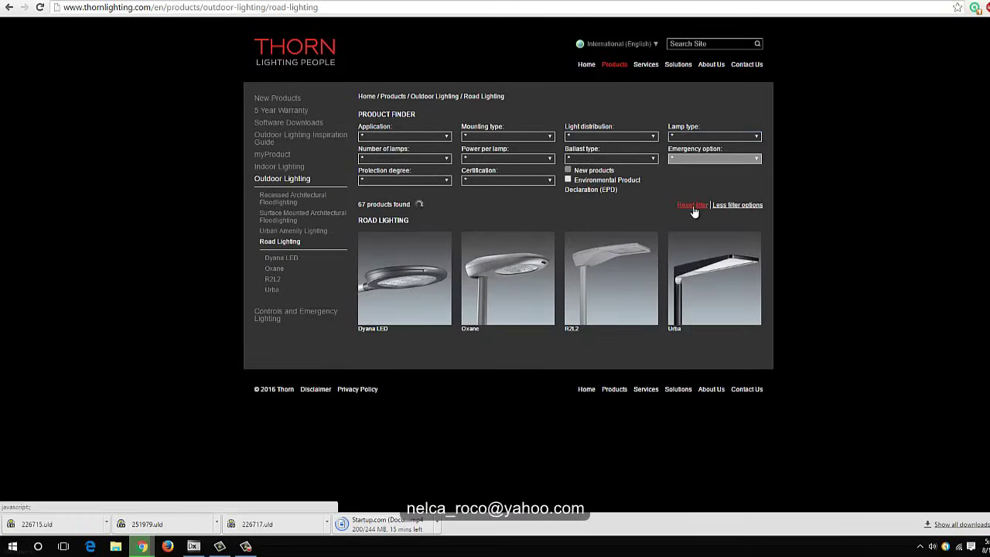
{"action": "left_click", "coordinate": [694, 138]}
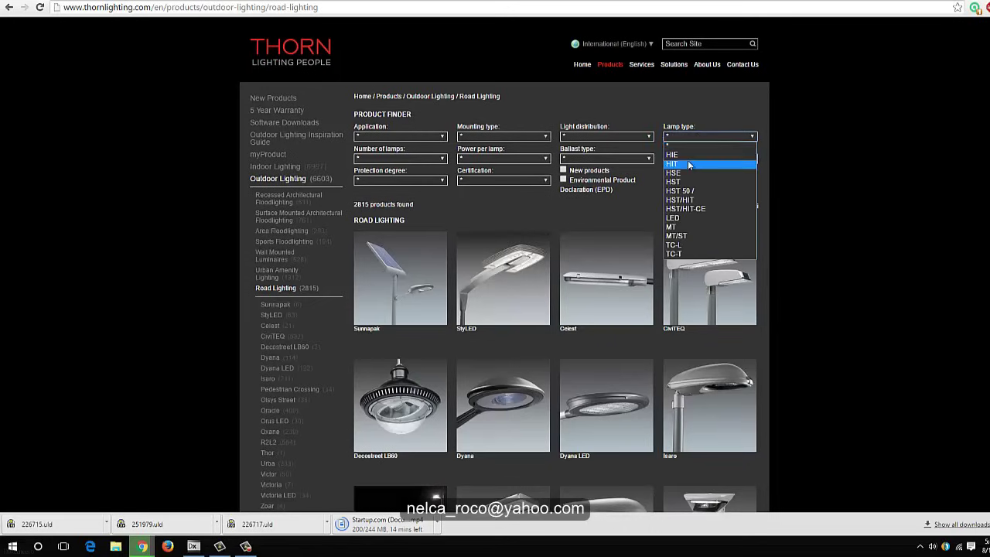
{"action": "left_click", "coordinate": [667, 164]}
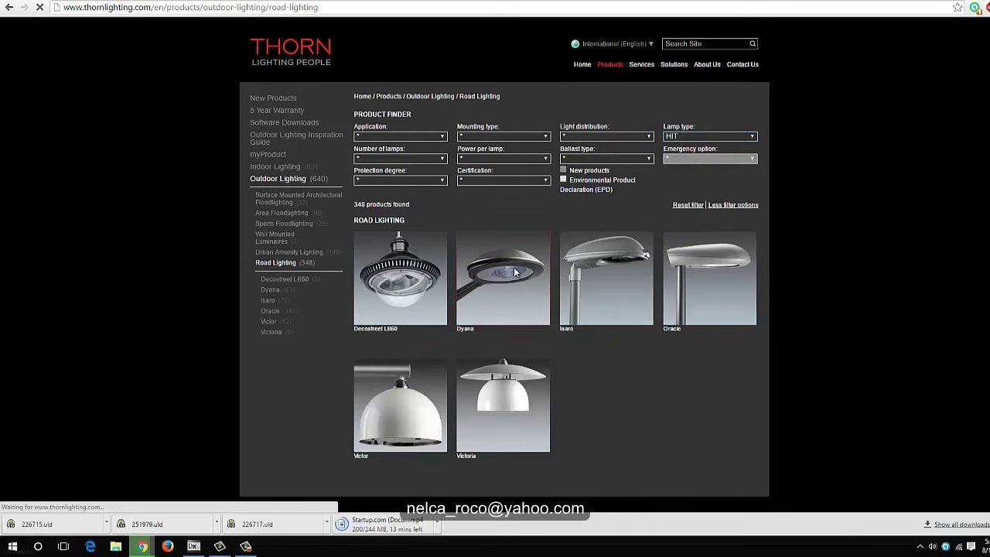
{"action": "left_click", "coordinate": [513, 269]}
{"action": "left_click", "coordinate": [502, 160]}
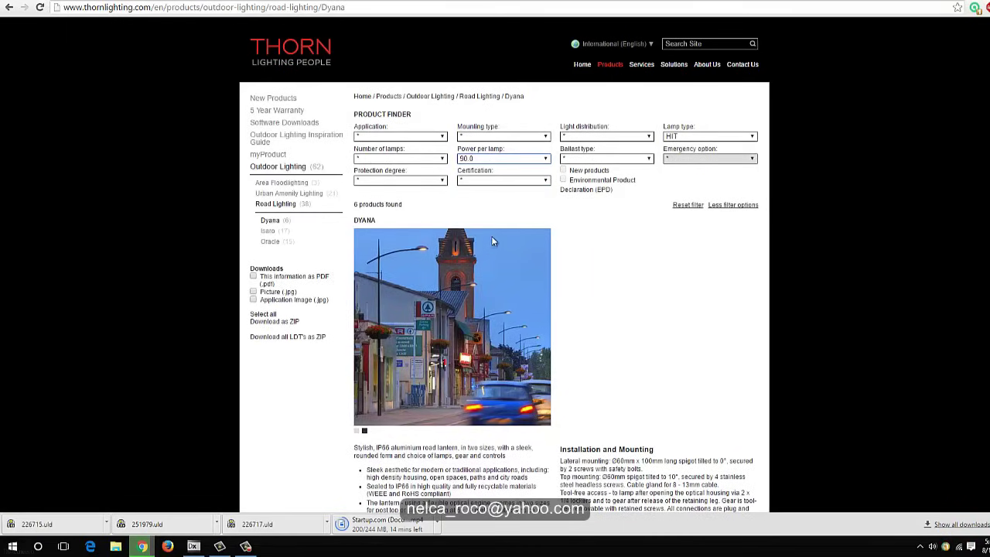
Expand Dyana Size 1, electronic, then download the DIALux file of DYANA 1 90W CPO-TW CL2 MLE60 and open it
{"action": "scroll", "coordinate": [503, 306], "scroll_direction": "down", "scroll_amount": 3}
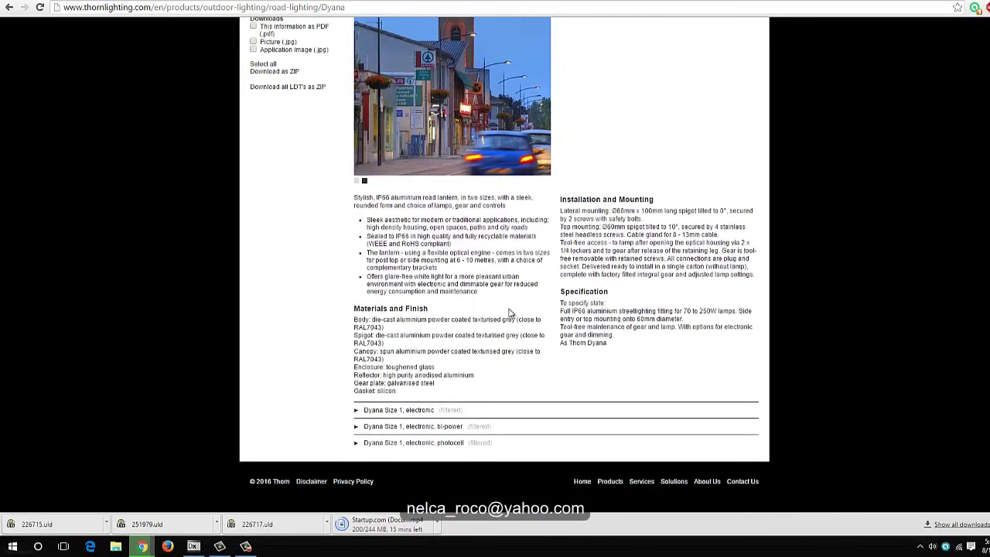
{"action": "double_click", "coordinate": [400, 411]}
{"action": "scroll", "coordinate": [407, 459], "scroll_direction": "down", "scroll_amount": 1}
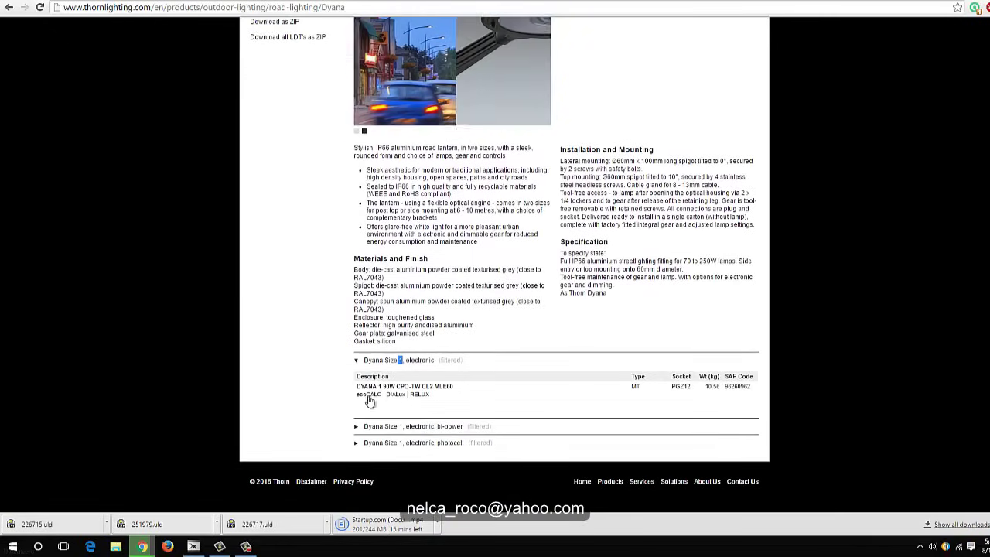
{"action": "left_click", "coordinate": [395, 395]}
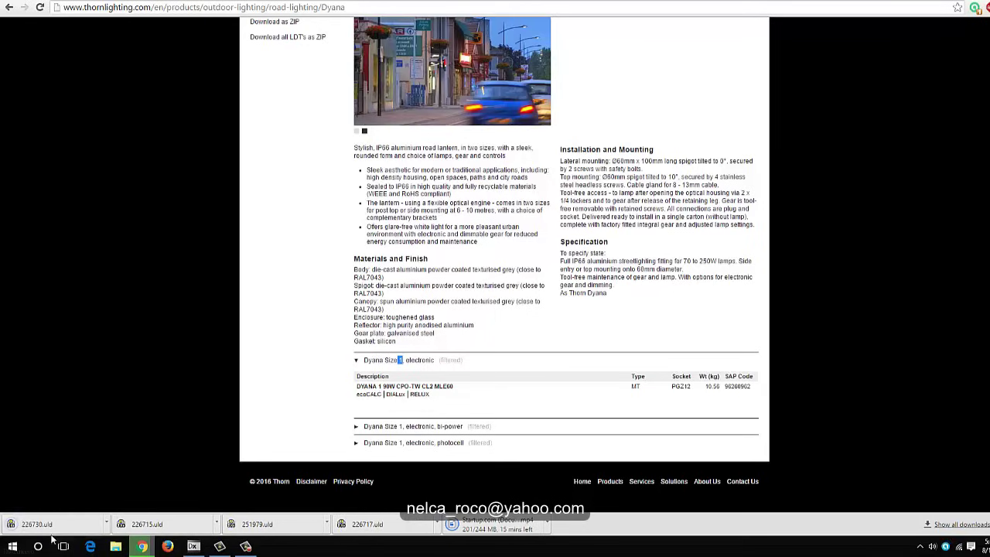
{"action": "left_click", "coordinate": [42, 524]}
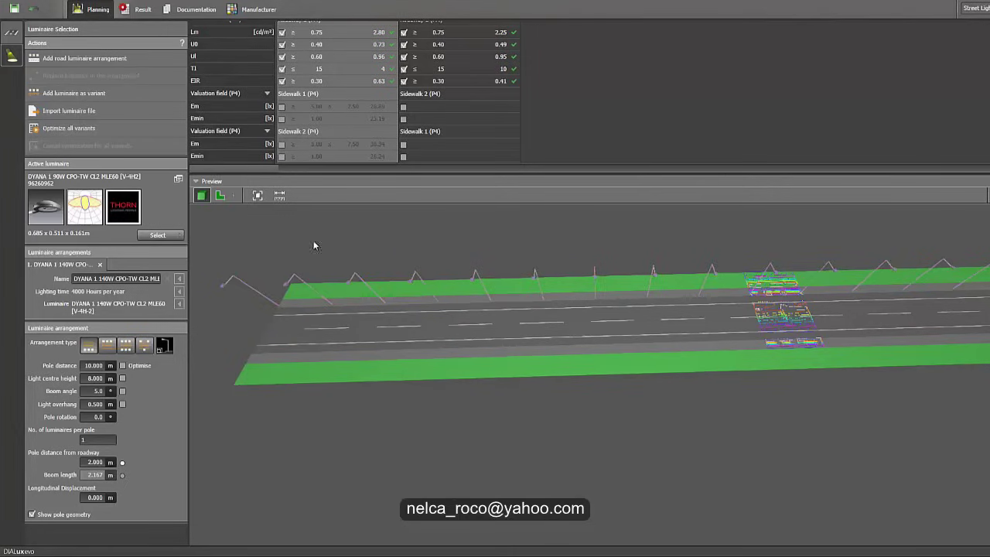
In DIALux evo, replace the luminaire in Street 1's arrangement with the DYANA 1 90W CPO-TW CL2 MLE60
{"action": "mouse_move", "coordinate": [314, 245]}
{"action": "right_mouse_down"}
{"action": "mouse_move", "coordinate": [320, 225]}
{"action": "mouse_move", "coordinate": [328, 234]}
{"action": "right_mouse_up"}
{"action": "left_click", "coordinate": [328, 234]}
{"action": "middle_click_drag", "start_coordinate": [328, 233], "coordinate": [383, 254]}
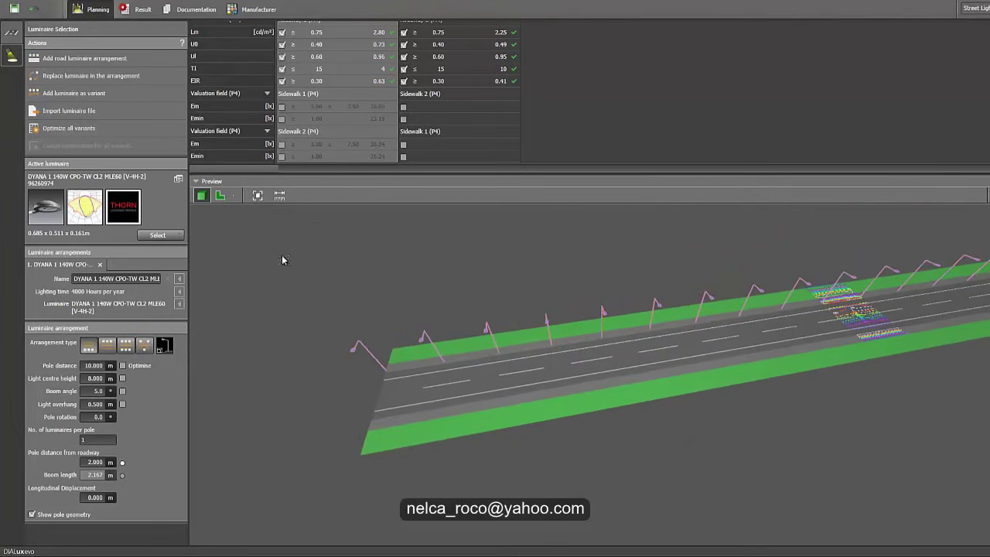
{"action": "left_click", "coordinate": [91, 76]}
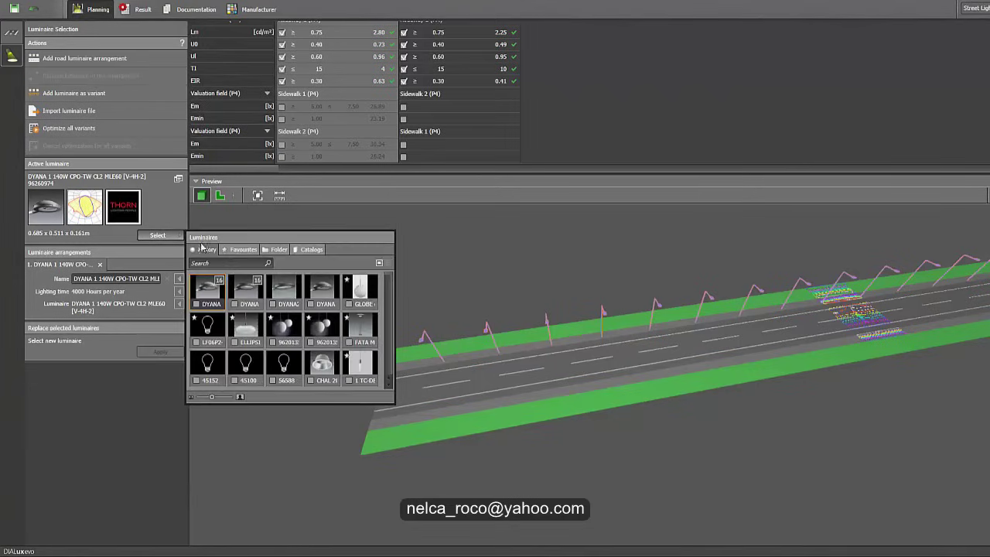
{"action": "left_click", "coordinate": [324, 298]}
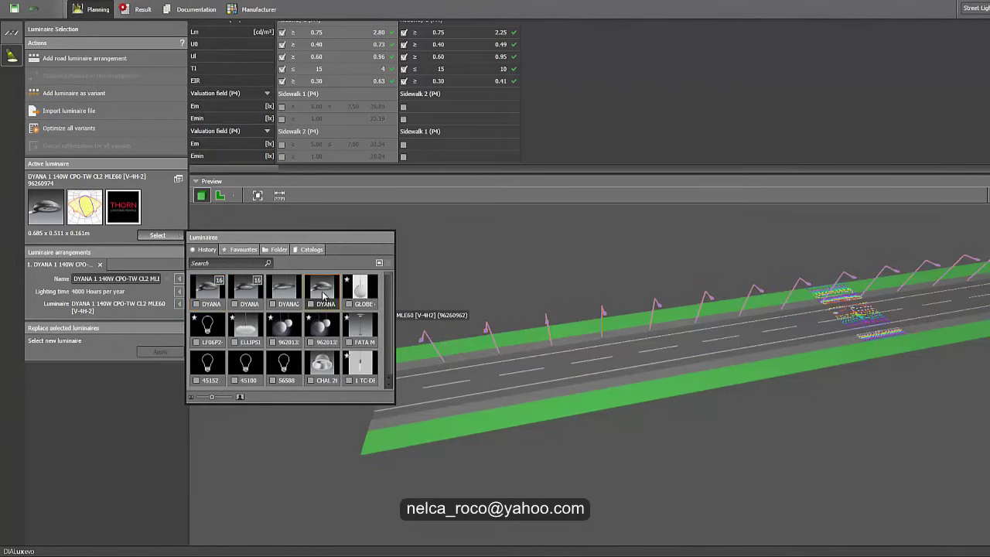
{"action": "left_click", "coordinate": [166, 353]}
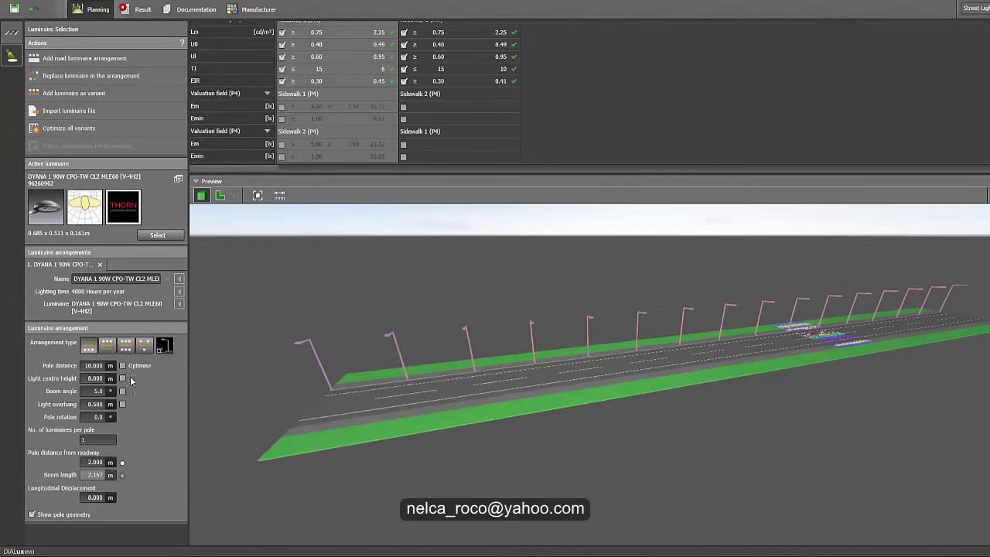
Set the light centre height of Street 1's arrangement to 6 m and compare both streets' arrangement values and roadway results
{"action": "left_click", "coordinate": [95, 378]}
{"action": "type", "text": "6"}
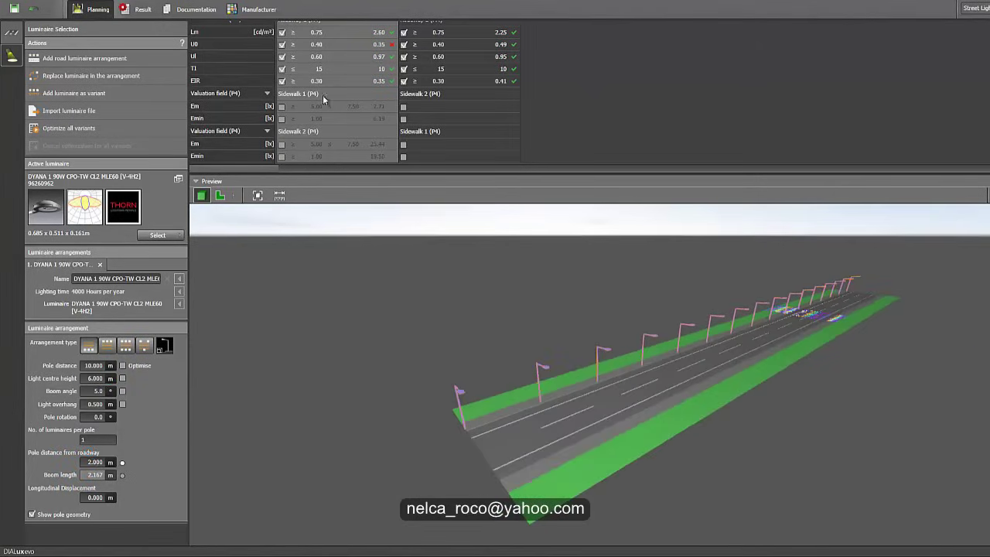
{"action": "scroll", "coordinate": [334, 88], "scroll_direction": "down", "scroll_amount": 5}
{"action": "scroll", "coordinate": [334, 86], "scroll_direction": "up", "scroll_amount": 5}
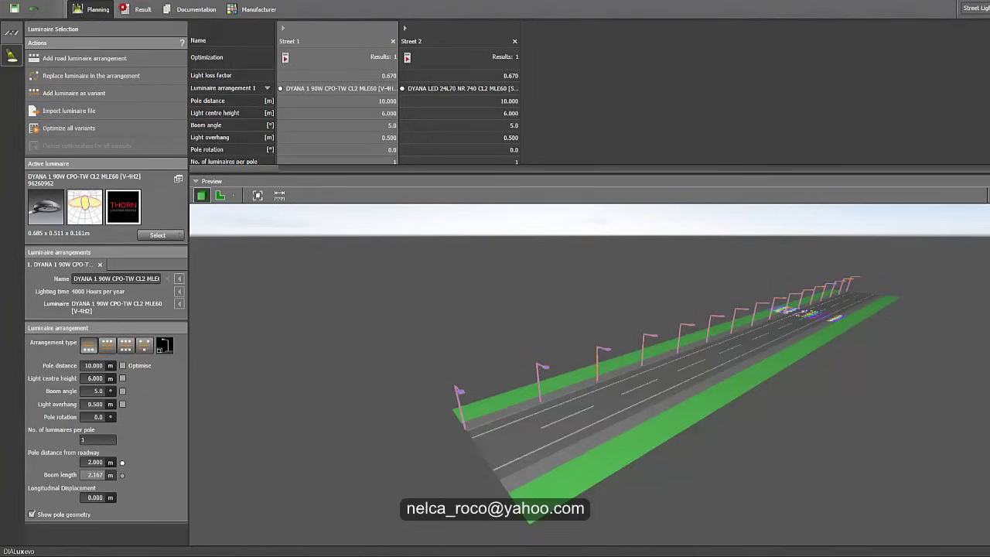
{"action": "scroll", "coordinate": [353, 92], "scroll_direction": "down", "scroll_amount": 10}
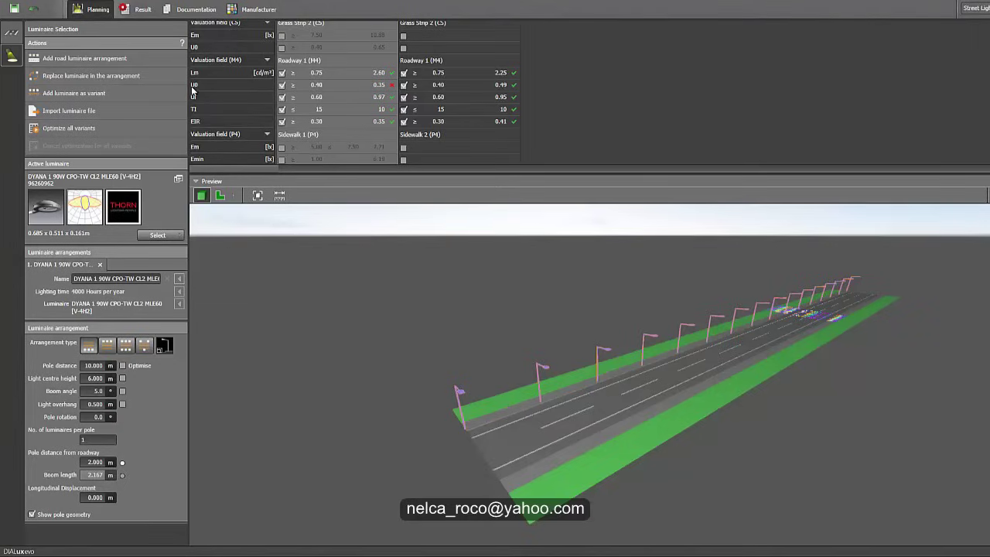
Set the boom angle of Street 1's arrangement to 10° and examine its poles in the 3D preview
{"action": "left_click", "coordinate": [99, 417]}
{"action": "left_click", "coordinate": [98, 391]}
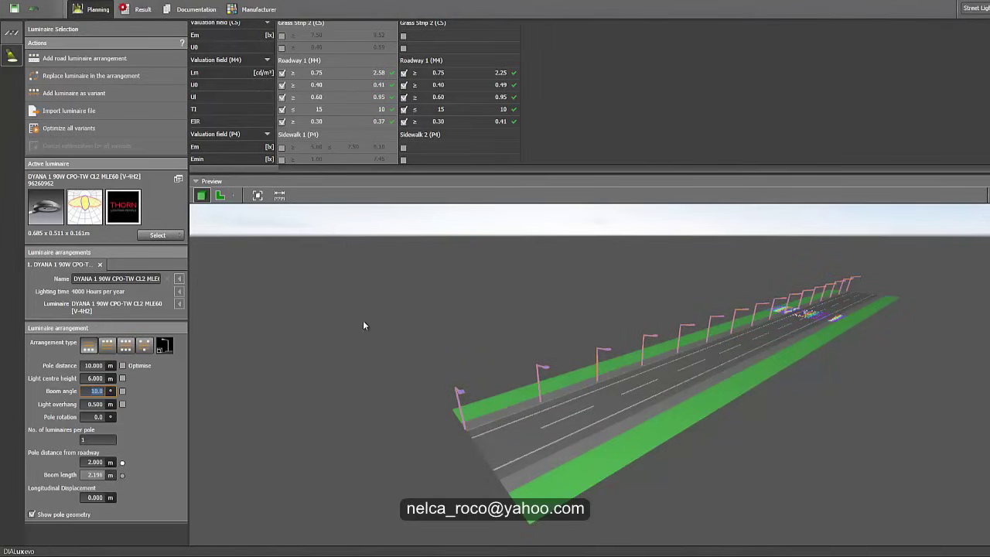
{"action": "left_click_drag", "start_coordinate": [453, 302], "coordinate": [410, 312]}
{"action": "right_click_drag", "start_coordinate": [361, 312], "coordinate": [369, 312]}
{"action": "left_click_drag", "start_coordinate": [389, 277], "coordinate": [387, 308]}
{"action": "right_click_drag", "start_coordinate": [390, 309], "coordinate": [385, 304]}
{"action": "left_click_drag", "start_coordinate": [386, 309], "coordinate": [387, 307]}
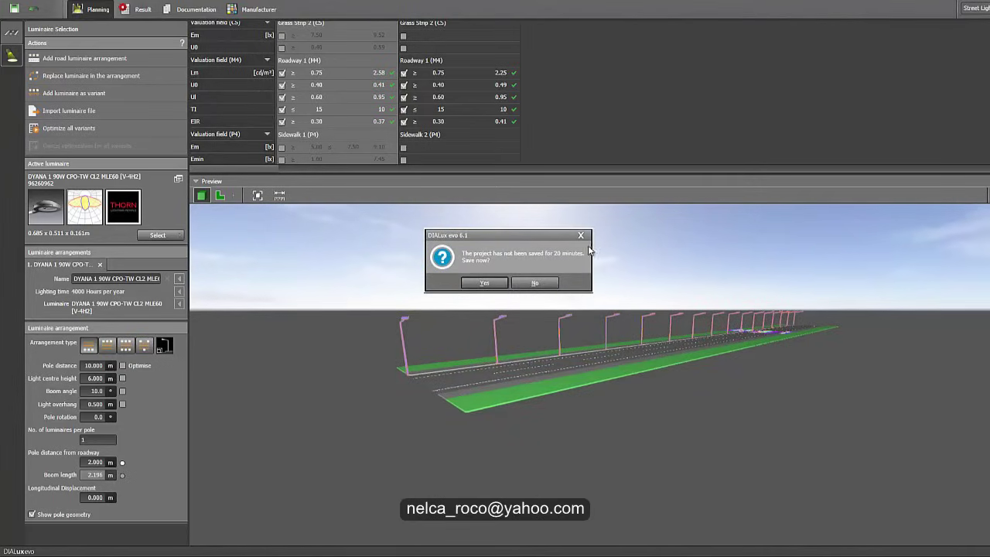
Dismiss the save reminder without saving, and compare both streets' wattage per kilometre, energy consumption and Roadway 1 (M4) results
{"action": "left_click", "coordinate": [583, 235]}
{"action": "middle_click_drag", "start_coordinate": [559, 262], "coordinate": [551, 271]}
{"action": "scroll", "coordinate": [494, 308], "scroll_direction": "up", "scroll_amount": 6}
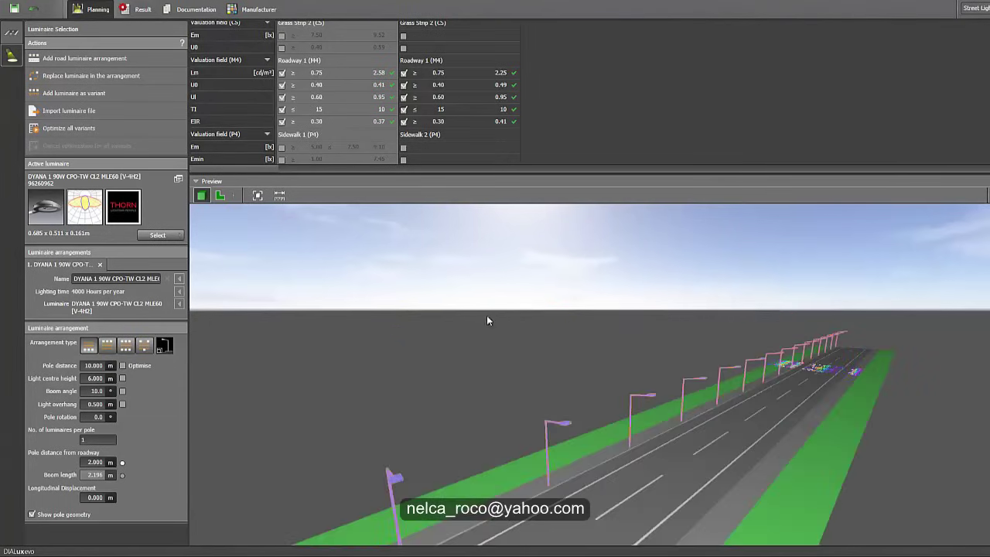
{"action": "scroll", "coordinate": [499, 304], "scroll_direction": "down", "scroll_amount": 5}
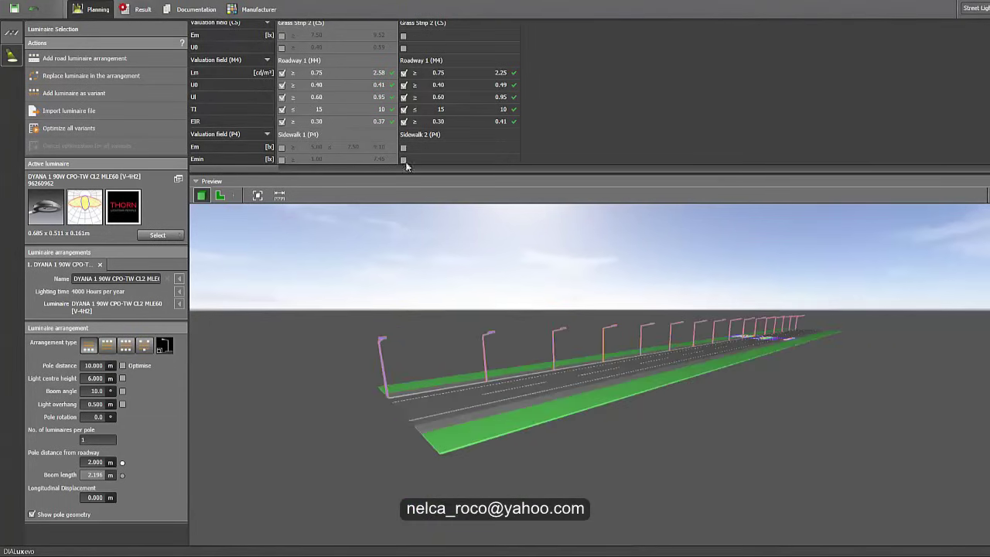
{"action": "scroll", "coordinate": [355, 93], "scroll_direction": "up", "scroll_amount": 9}
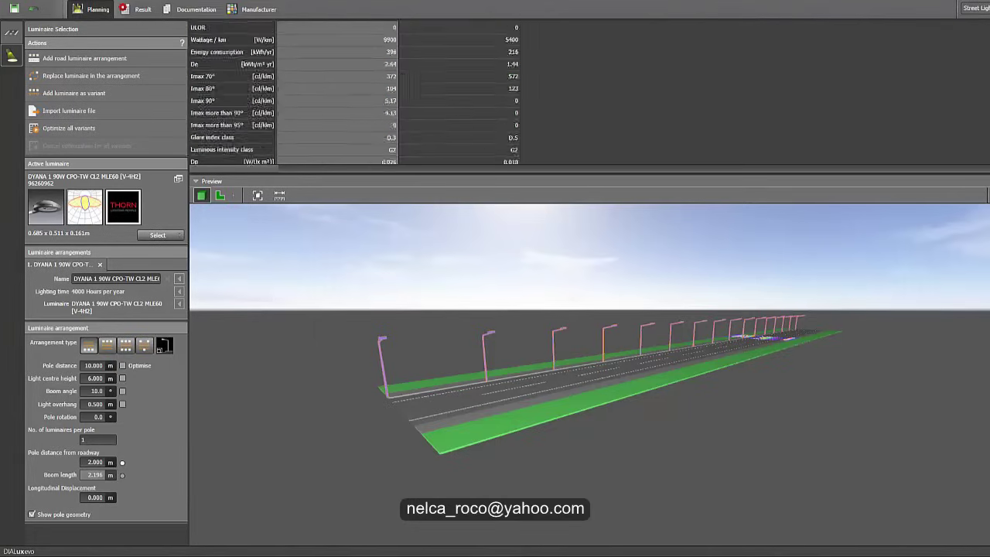
{"action": "scroll", "coordinate": [356, 93], "scroll_direction": "down", "scroll_amount": 6}
{"action": "scroll", "coordinate": [354, 93], "scroll_direction": "down", "scroll_amount": 5}
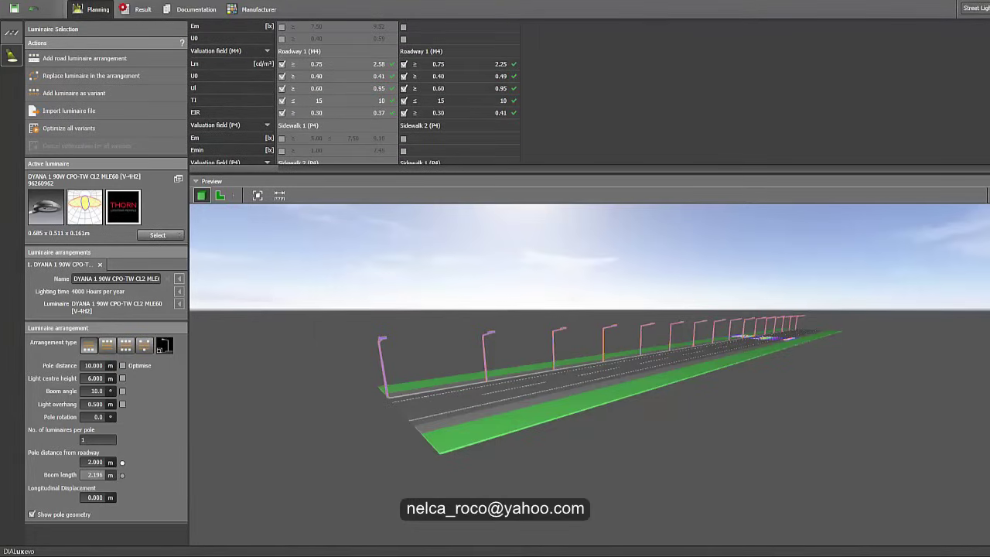
Examine the pole, boom and luminaire geometry along Street 1 in the 3D preview, up close and from farther away
{"action": "scroll", "coordinate": [355, 93], "scroll_direction": "up", "scroll_amount": 1}
{"action": "right_click_drag", "start_coordinate": [443, 323], "coordinate": [459, 324]}
{"action": "scroll", "coordinate": [473, 342], "scroll_direction": "up", "scroll_amount": 4}
{"action": "middle_click_drag", "start_coordinate": [473, 342], "coordinate": [469, 323]}
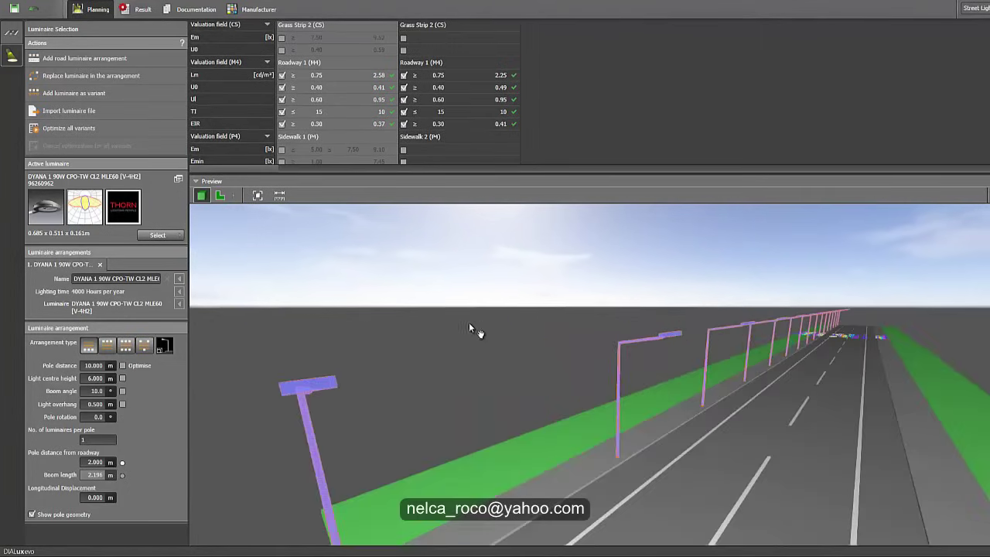
{"action": "scroll", "coordinate": [469, 324], "scroll_direction": "down", "scroll_amount": 5}
{"action": "mouse_move", "coordinate": [451, 309]}
{"action": "left_mouse_down"}
{"action": "mouse_move", "coordinate": [462, 310]}
{"action": "mouse_move", "coordinate": [441, 299]}
{"action": "left_mouse_up"}
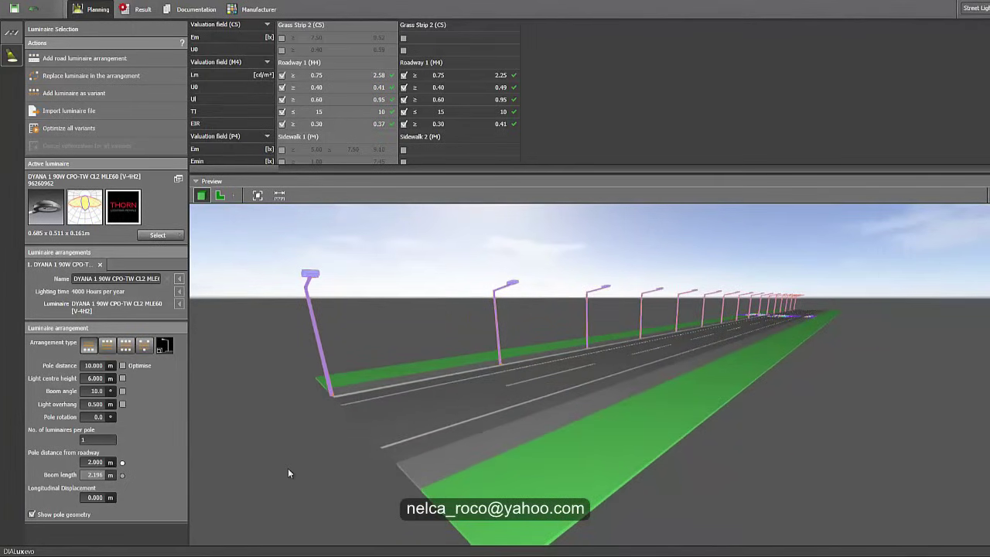